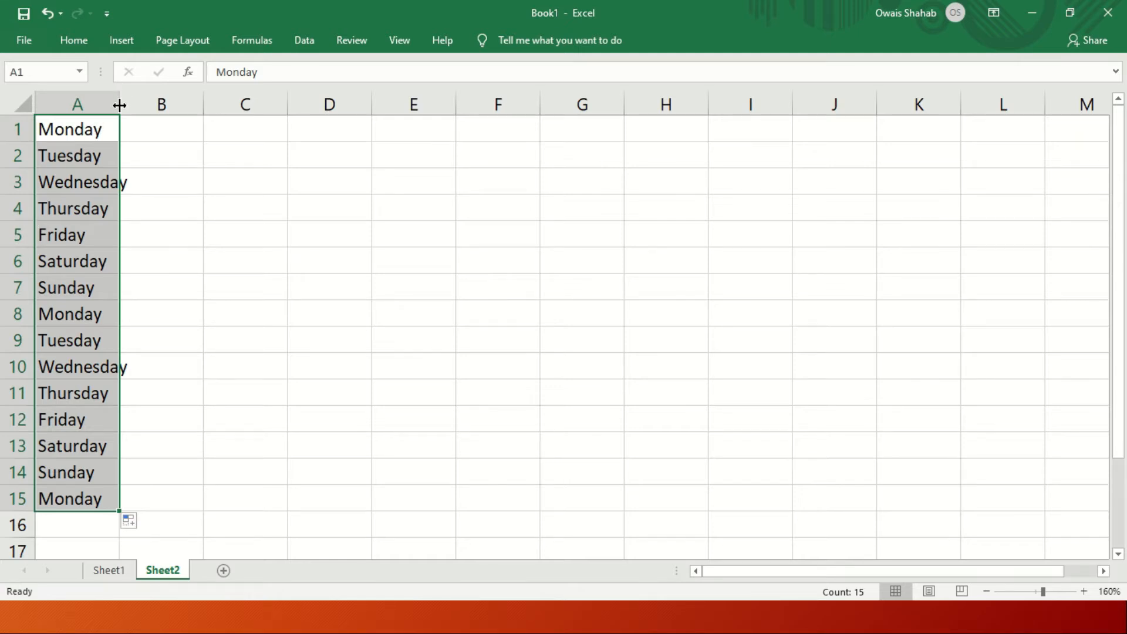
# Fit column A's width to its longest weekday name
pyautogui.doubleClick(119, 105)
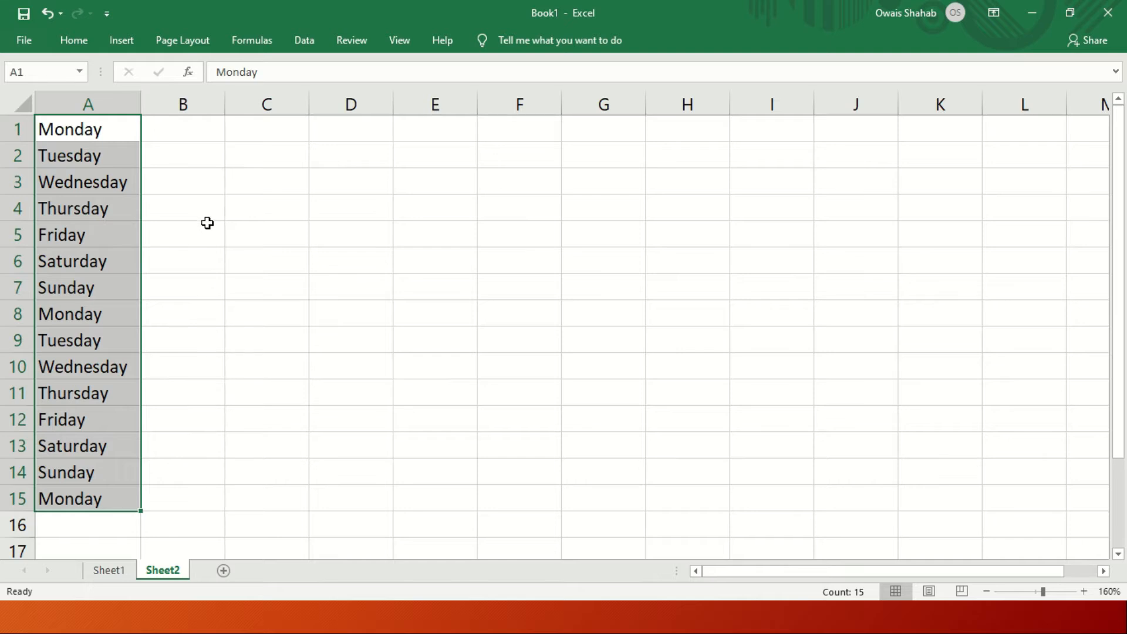
# Fill B1:B15 with consecutive months starting from January and fit column B's width to the names
pyautogui.click(209, 126)
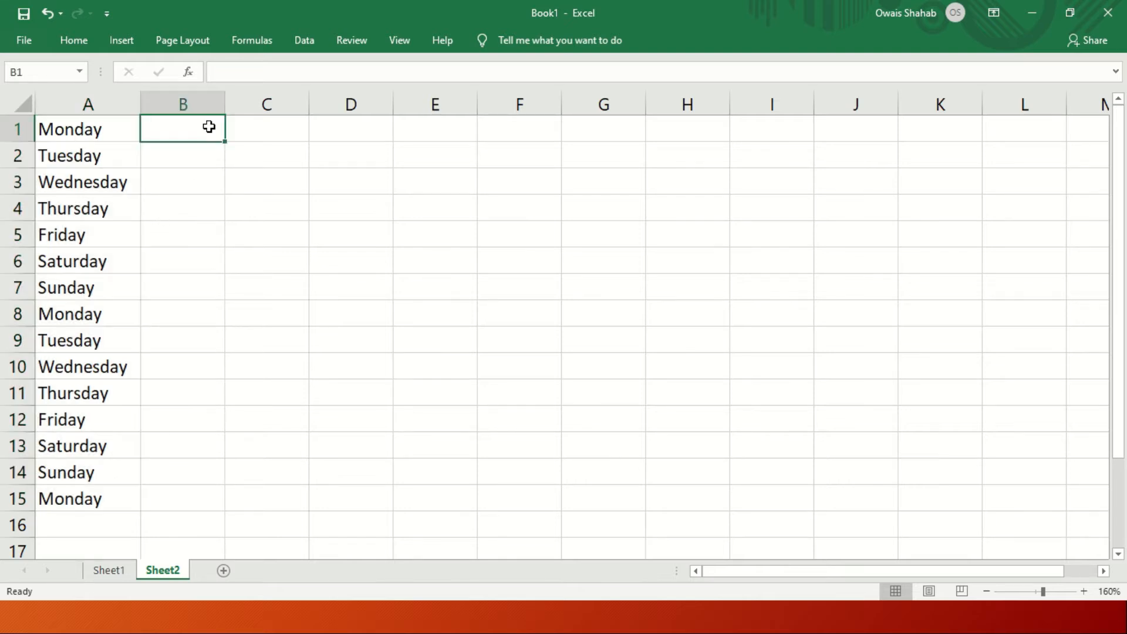
pyautogui.write('Ja')
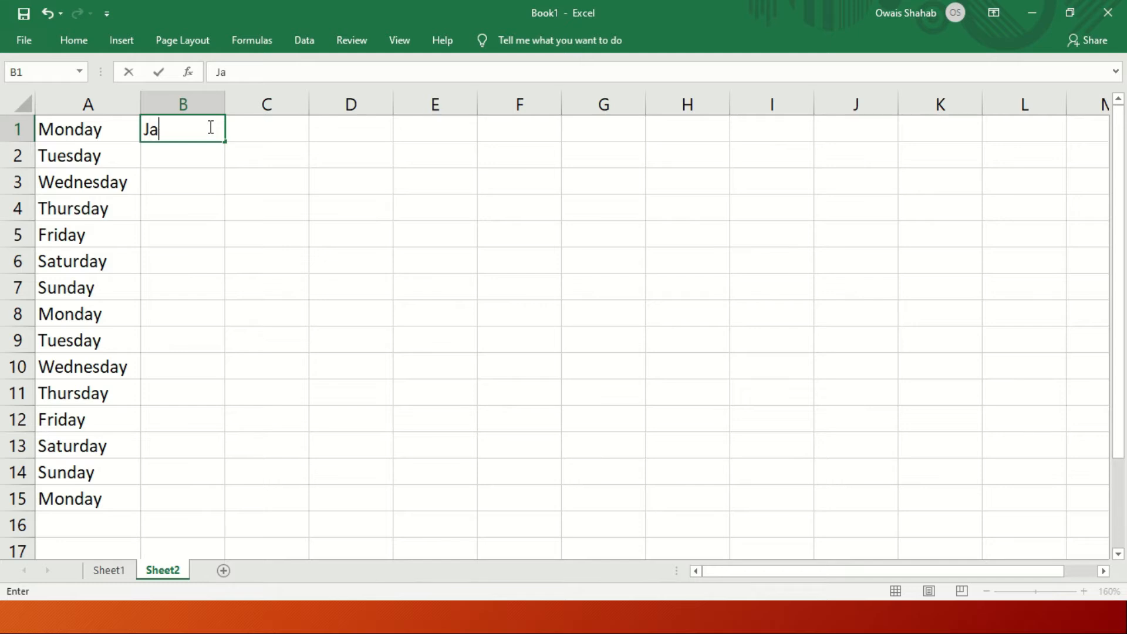
pyautogui.write('nuary')
pyautogui.press('Return')
pyautogui.click(209, 127)
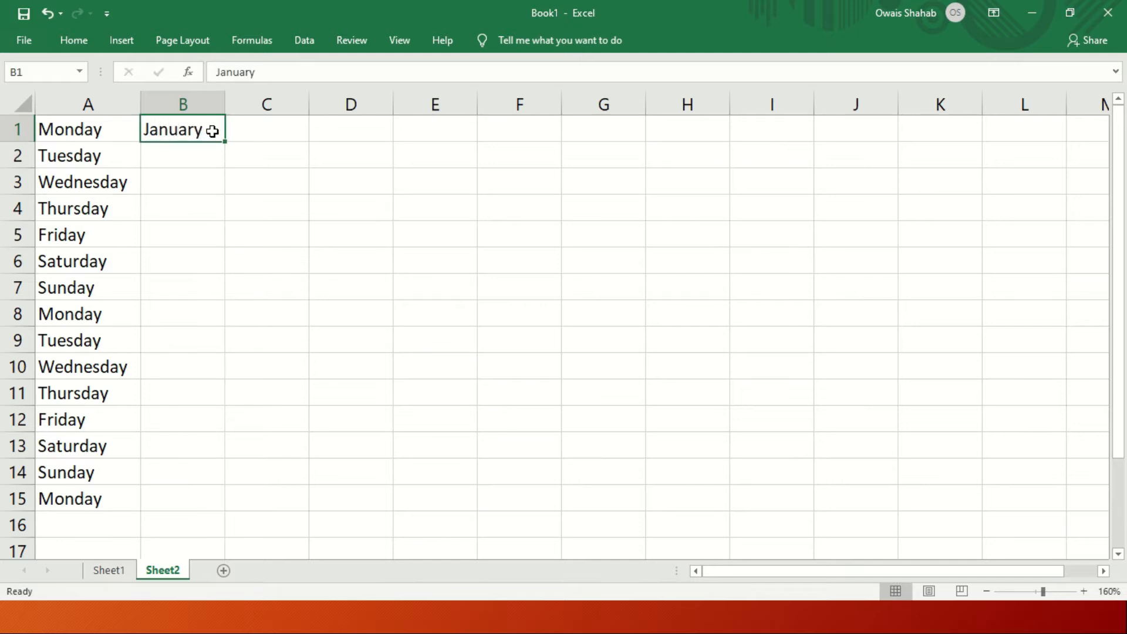
pyautogui.moveTo(224, 142); pyautogui.dragTo(236, 509)
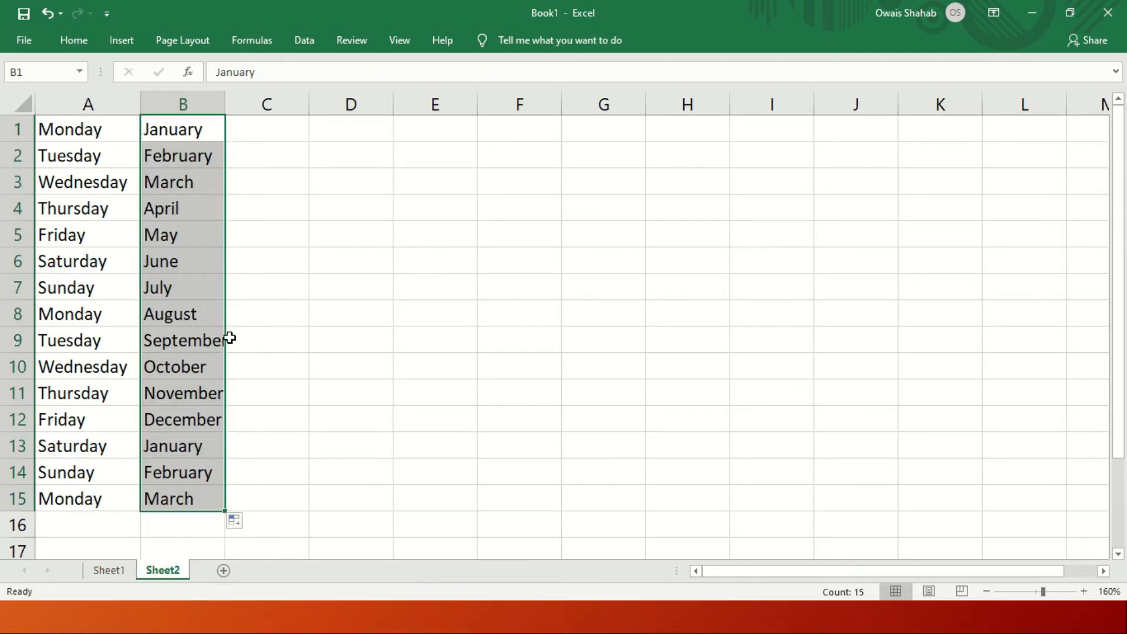
pyautogui.doubleClick(226, 98)
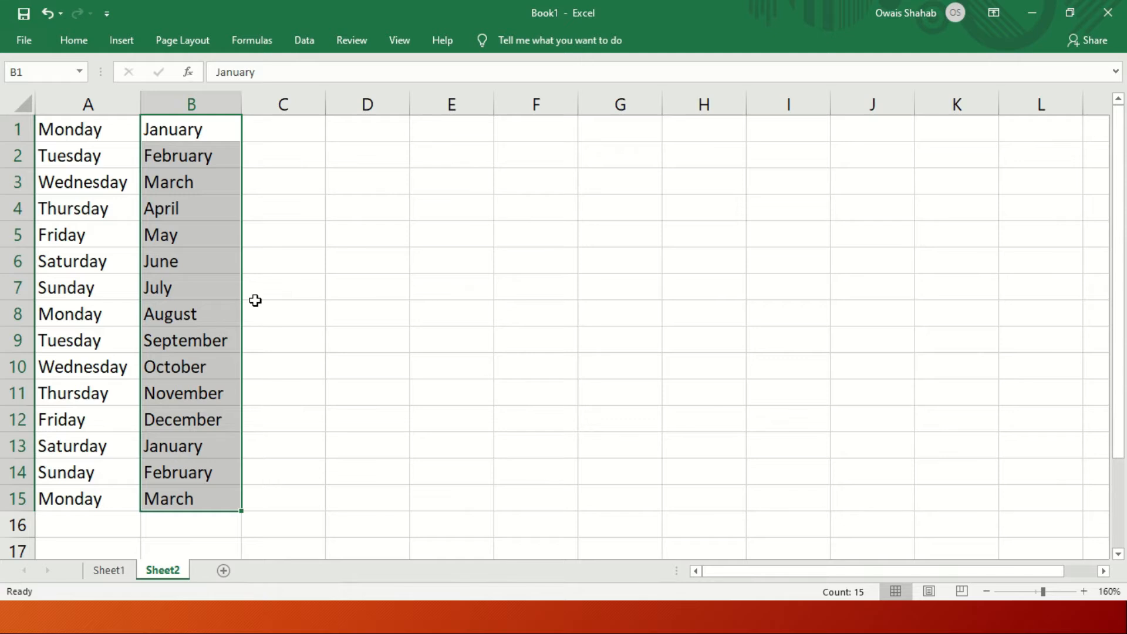
# Try filling C1:C15 from a single 1 entered in C1, and clear the filled range
pyautogui.click(316, 130)
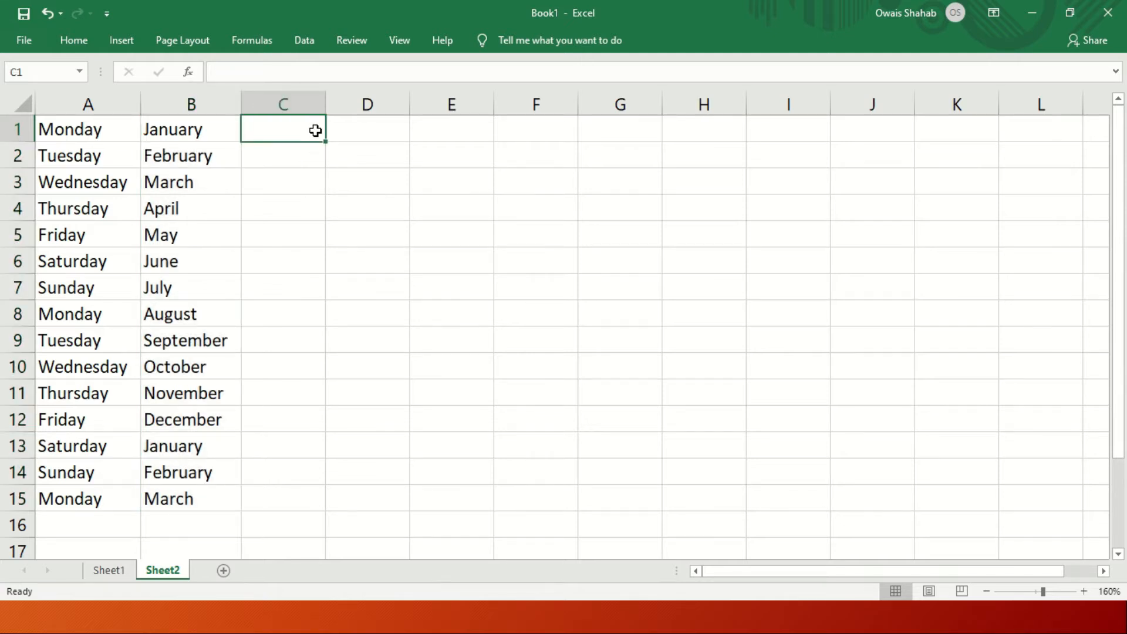
pyautogui.write('1')
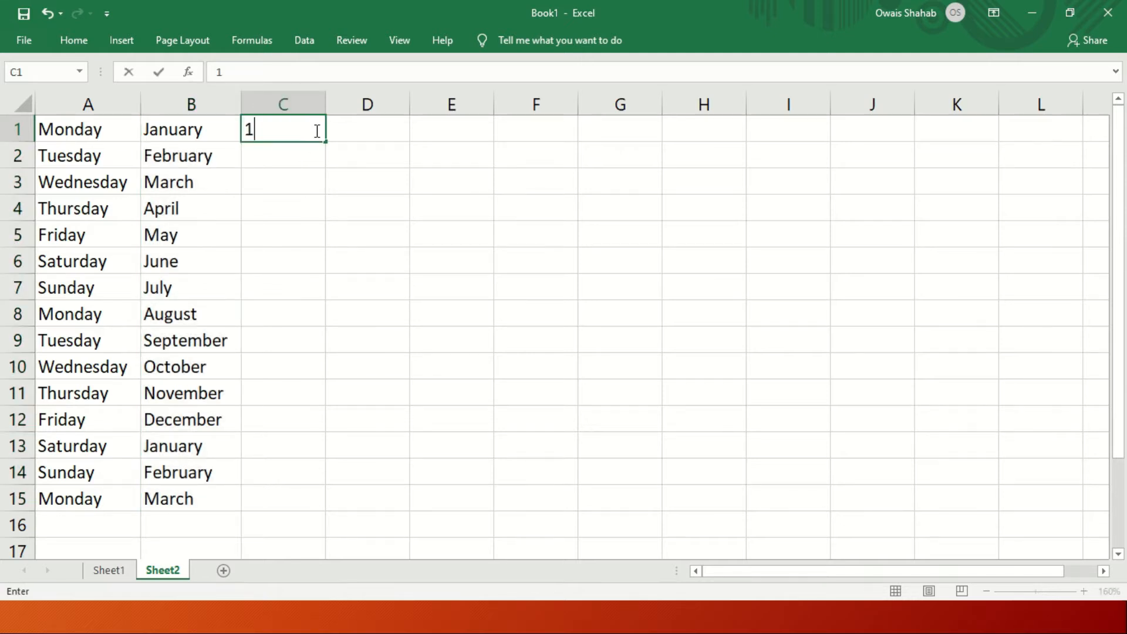
pyautogui.press('Return')
pyautogui.click(315, 130)
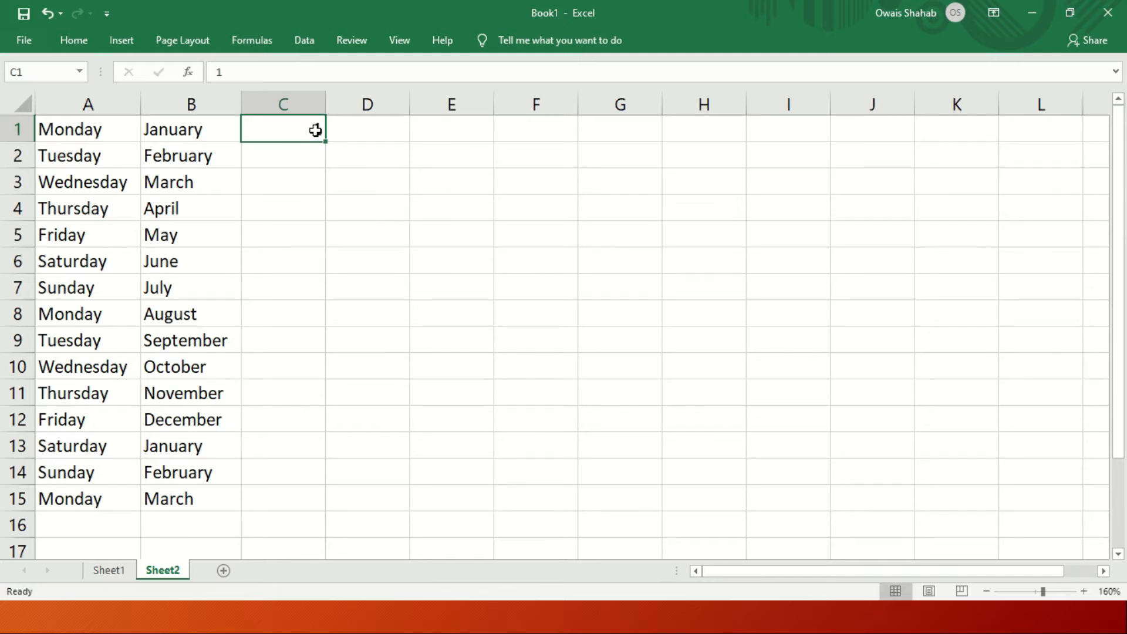
pyautogui.moveTo(325, 142); pyautogui.dragTo(331, 516)
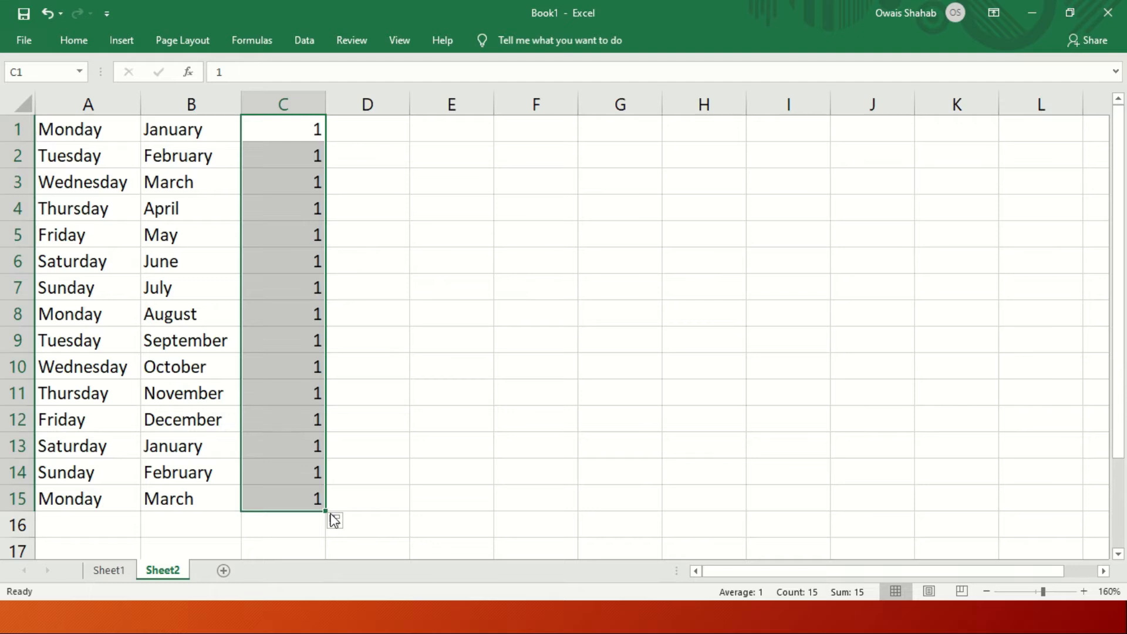
pyautogui.press('Delete')
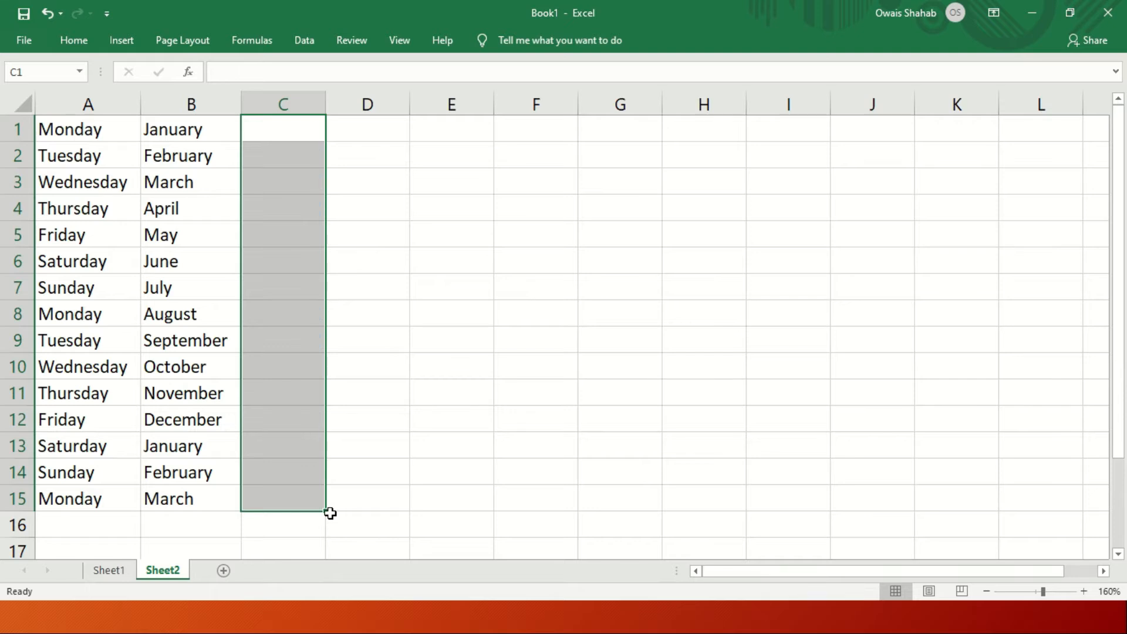
# Enter 1 in C1 and fill it down to C15 as a consecutive number series
pyautogui.press('Down')
pyautogui.press('Up')
pyautogui.write('1')
pyautogui.press('Return')
pyautogui.press('Up')
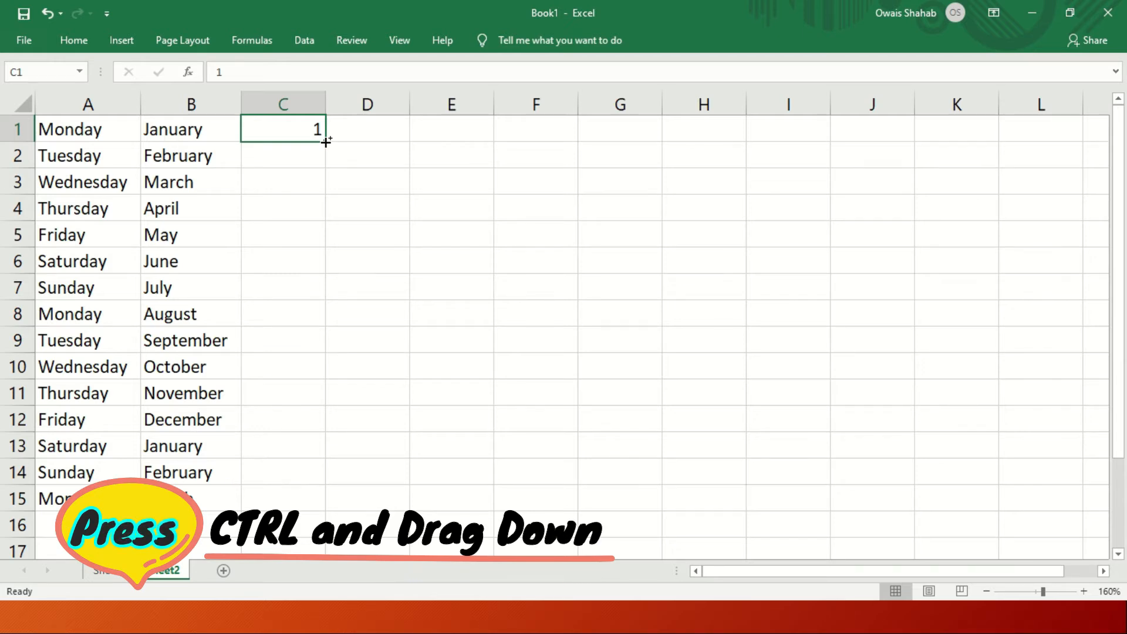
pyautogui.moveTo(326, 141); pyautogui.dragTo(330, 511)
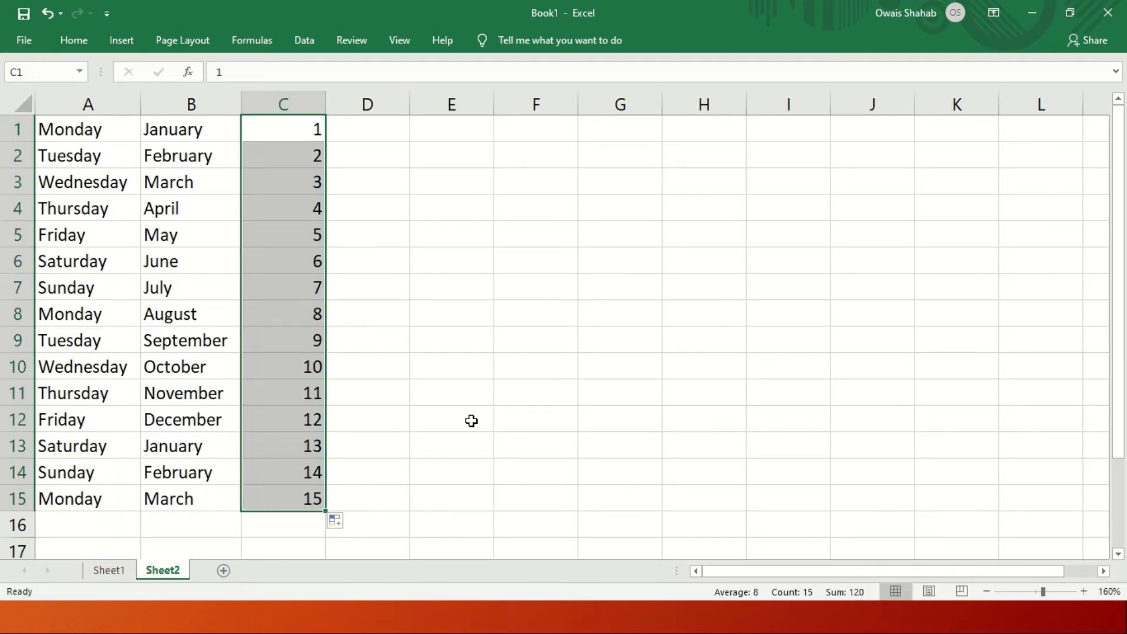
# Build a number series in D1:D15 that starts at 1 and uses the formula =D1+1 from D2 downward
pyautogui.click(379, 131)
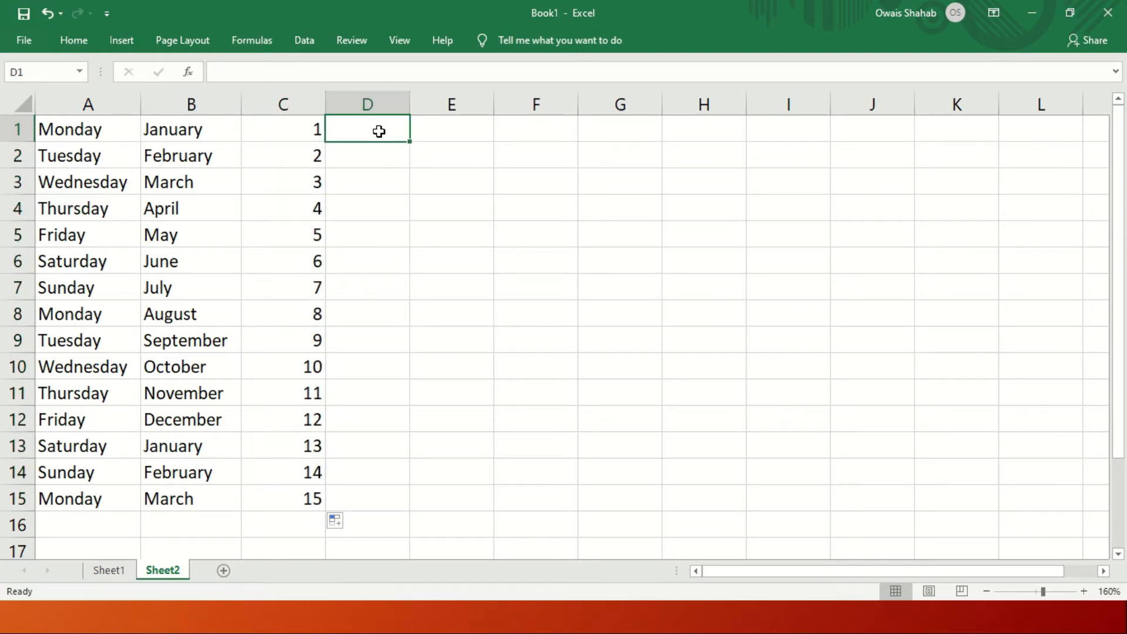
pyautogui.write('1')
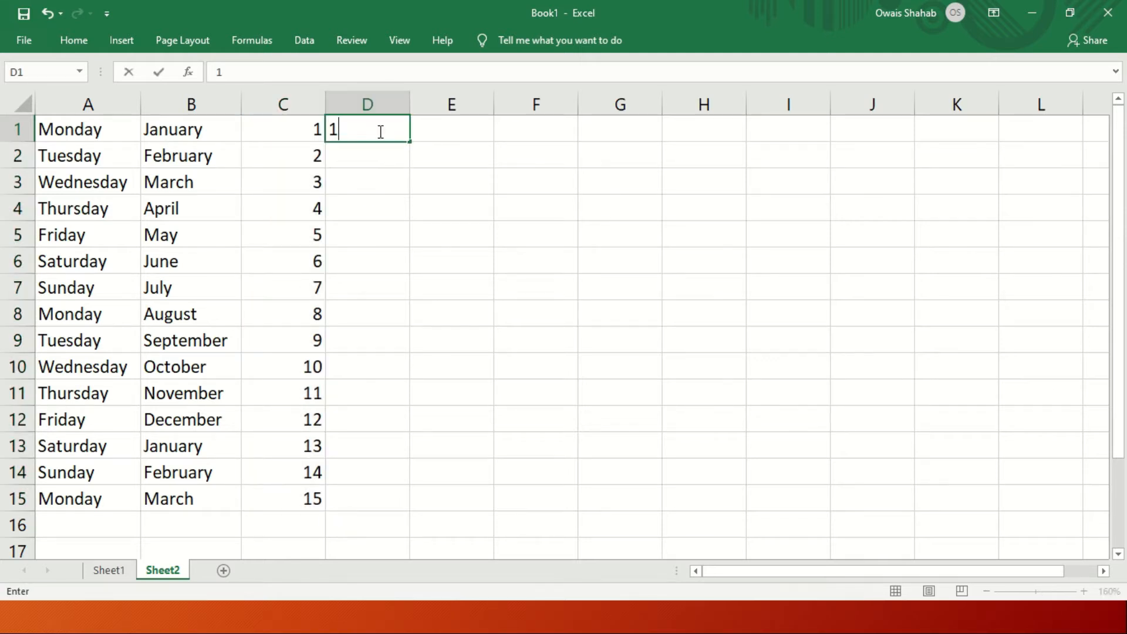
pyautogui.press('Return')
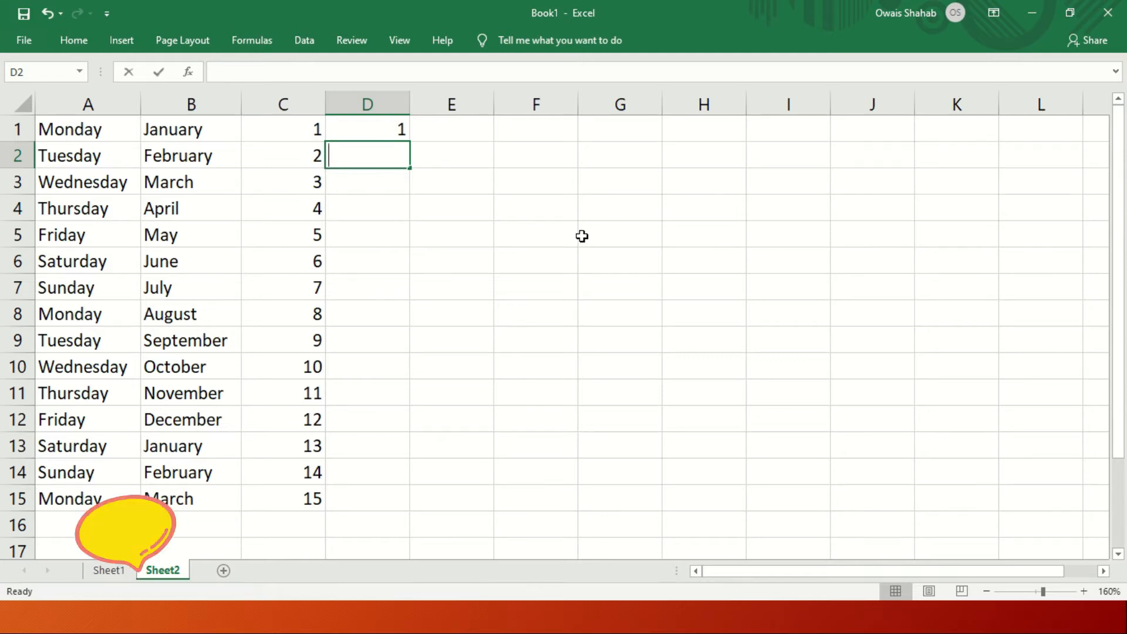
pyautogui.write('=')
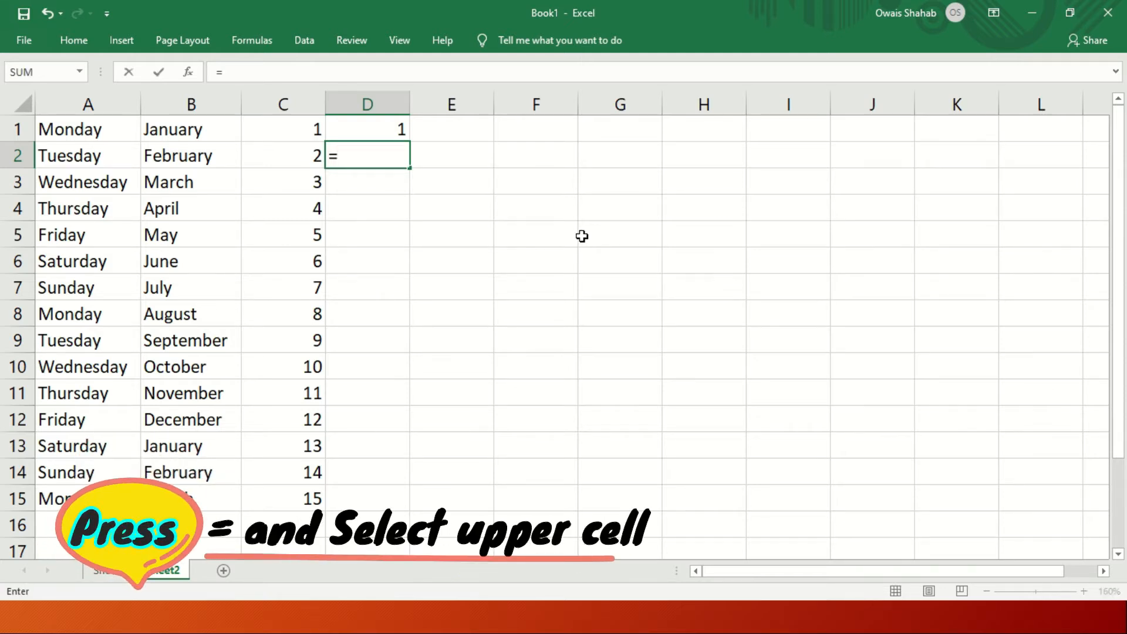
pyautogui.press('Up')
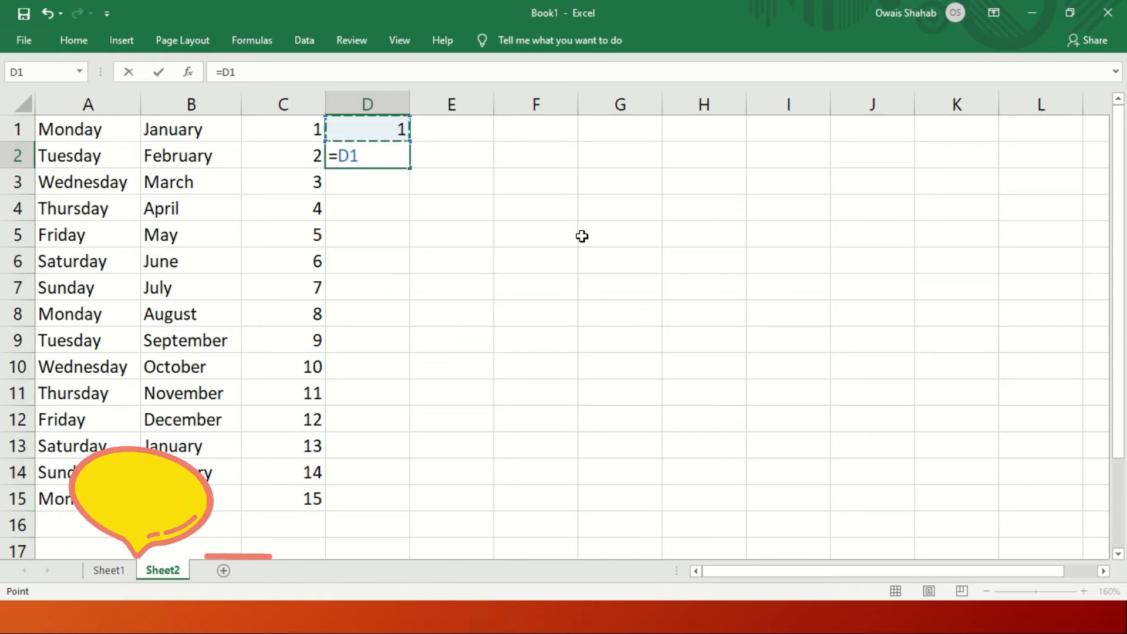
pyautogui.write('+')
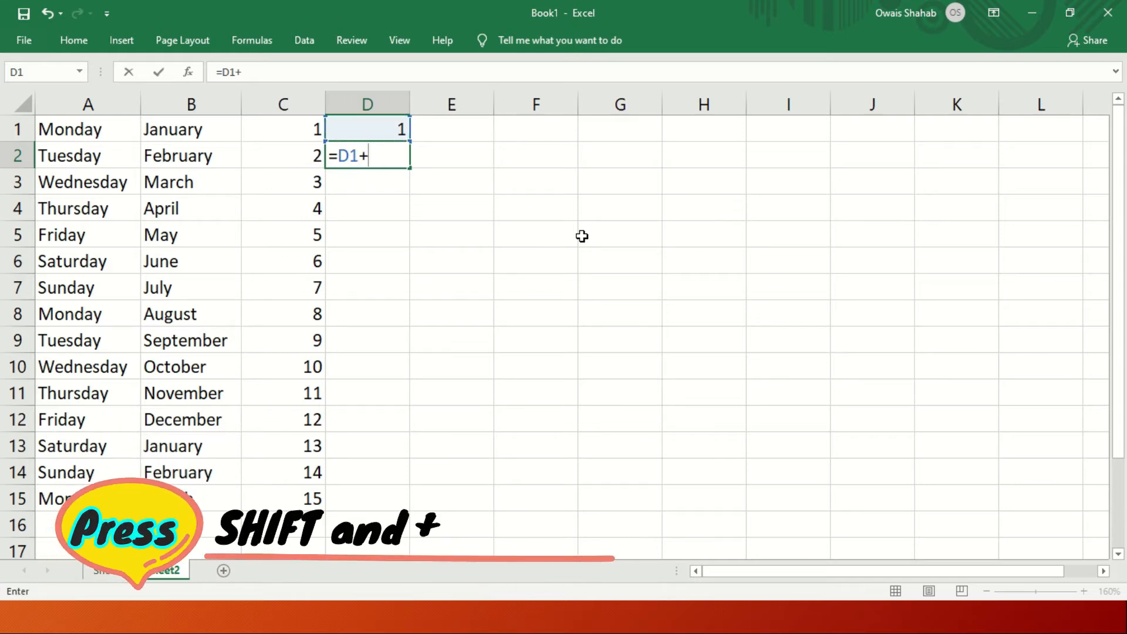
pyautogui.write('1')
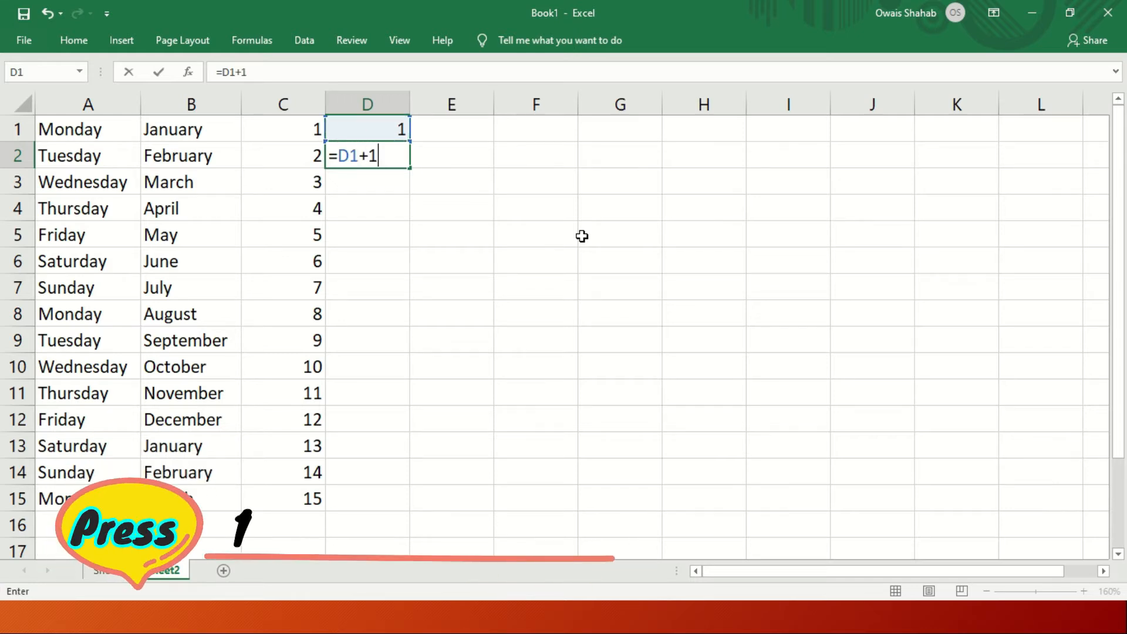
pyautogui.press('Return')
pyautogui.press('Up')
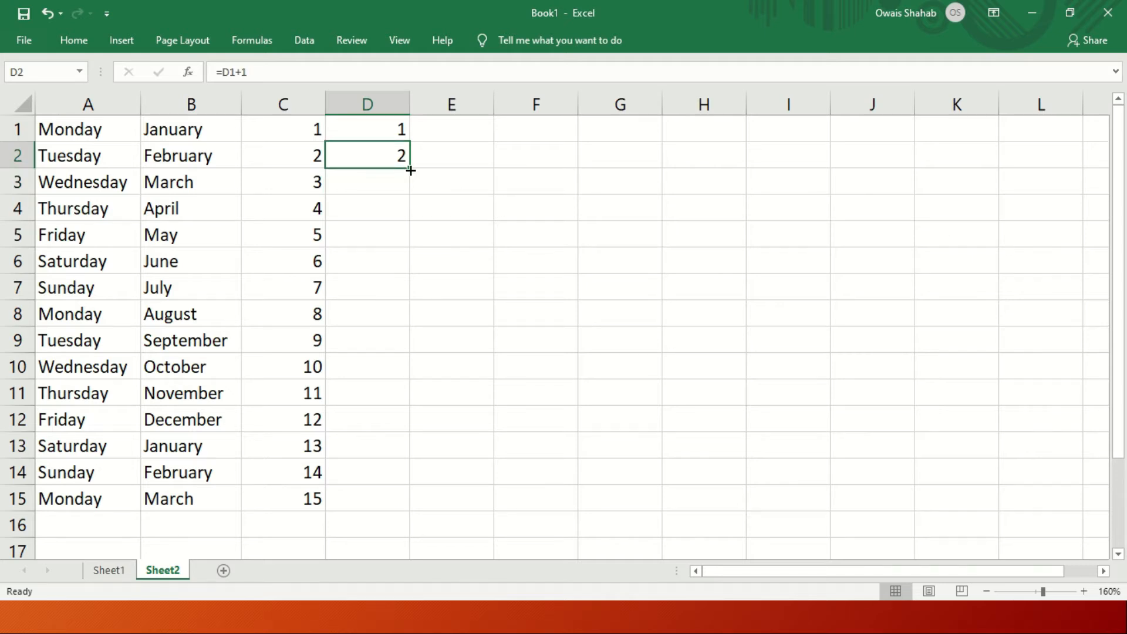
pyautogui.moveTo(409, 168); pyautogui.dragTo(389, 506)
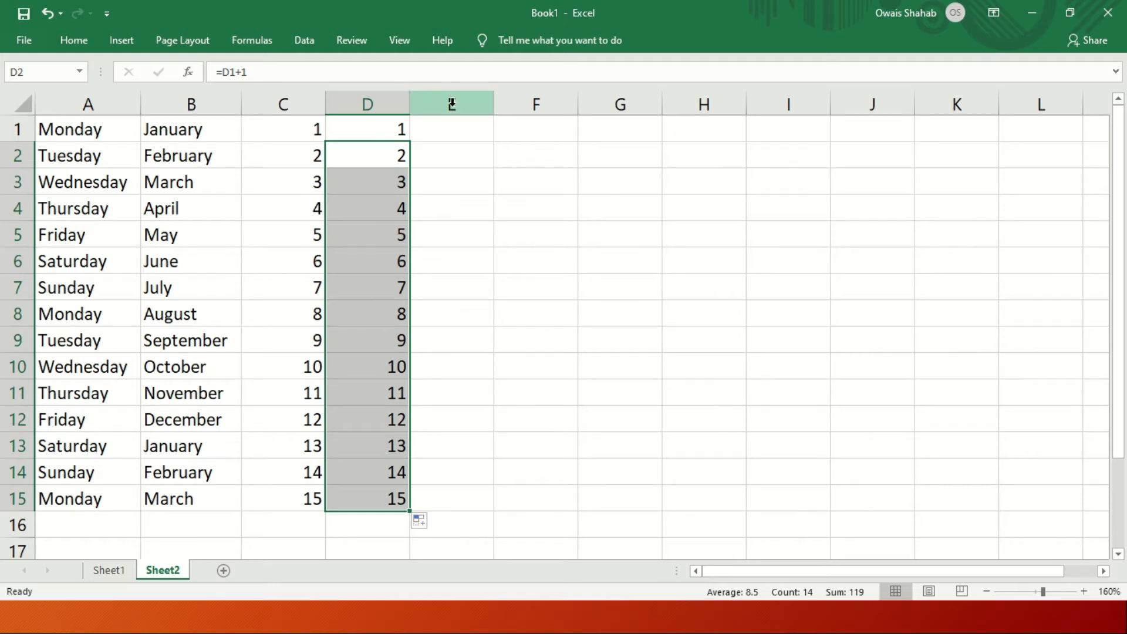
pyautogui.click(393, 118)
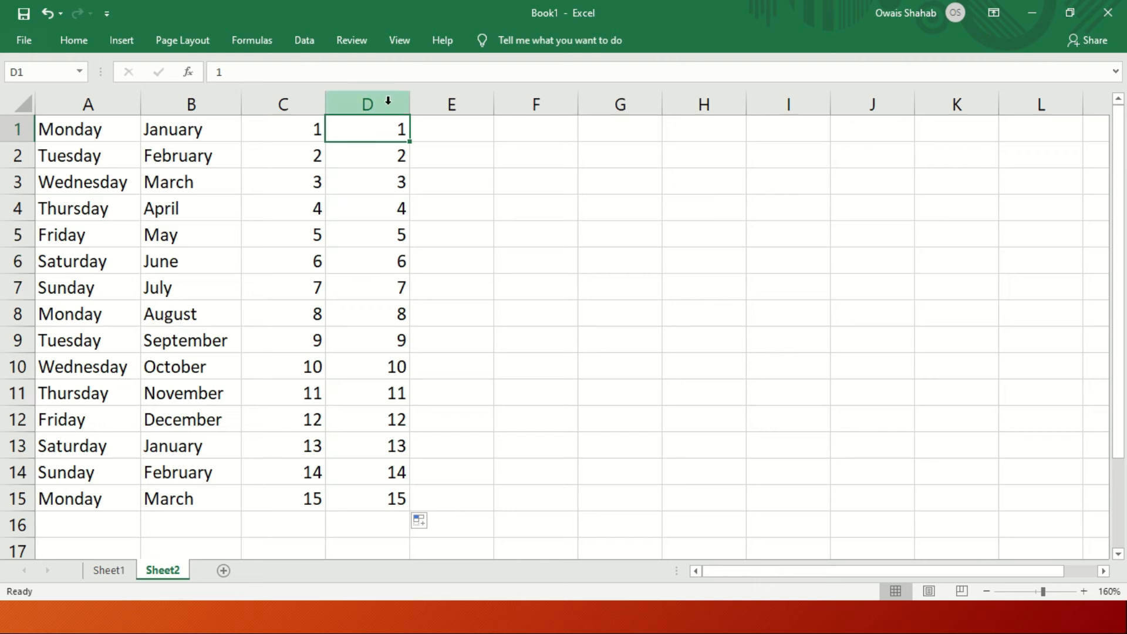
pyautogui.click(439, 129)
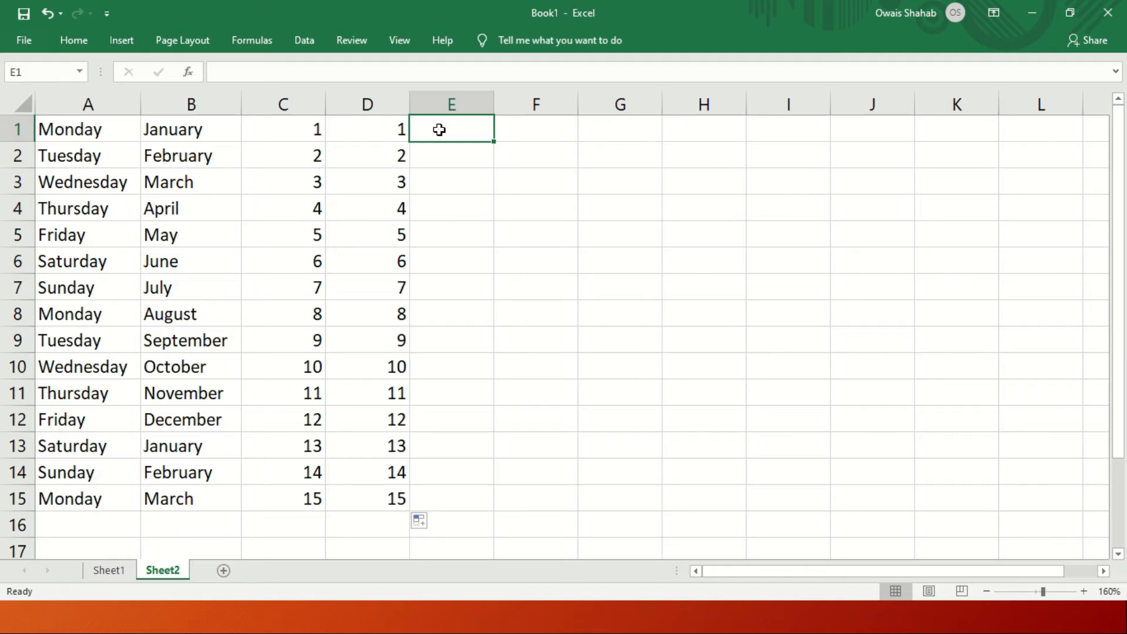
pyautogui.click(310, 125)
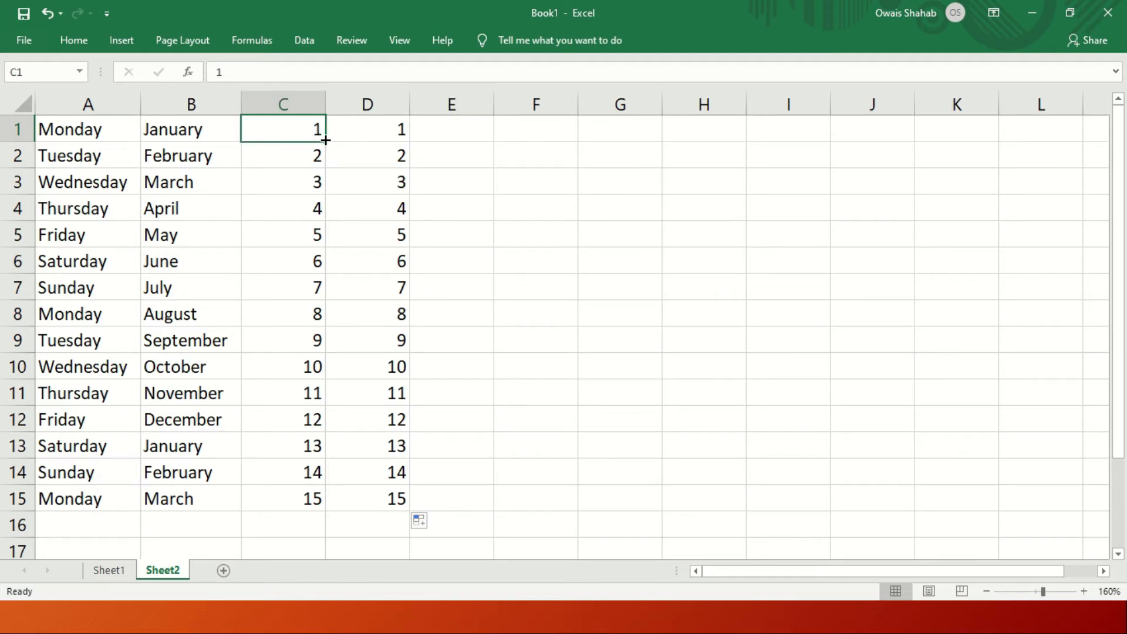
# Build an odd-number series in E1:E15 that starts at 1 and uses the formula =E1+2 from E2 downward
pyautogui.click(437, 134)
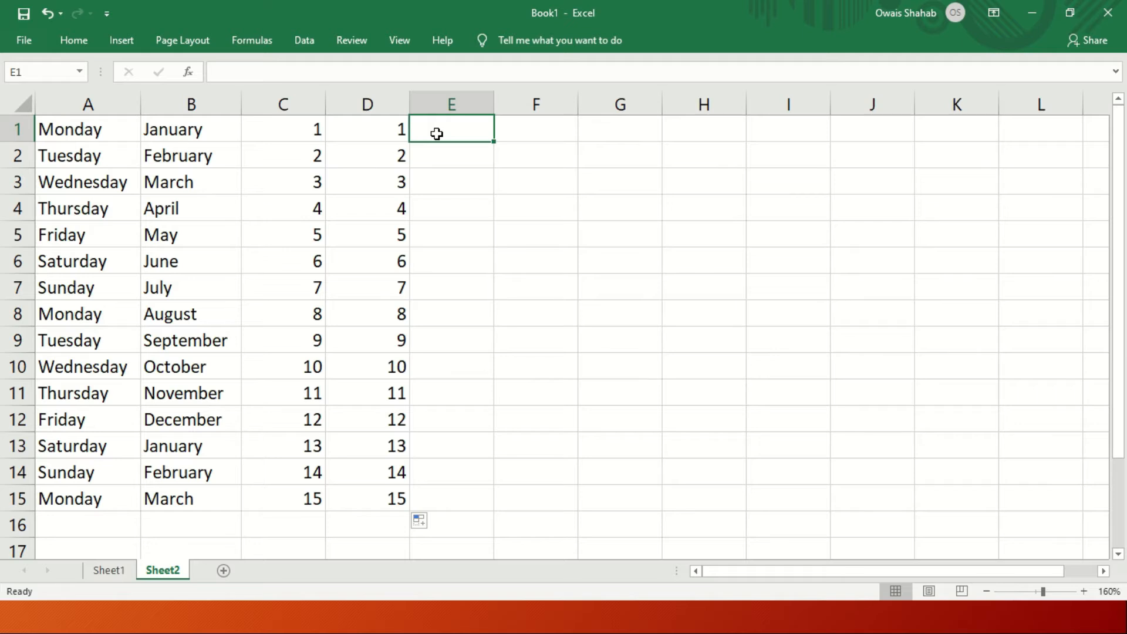
pyautogui.write('1')
pyautogui.press('Return')
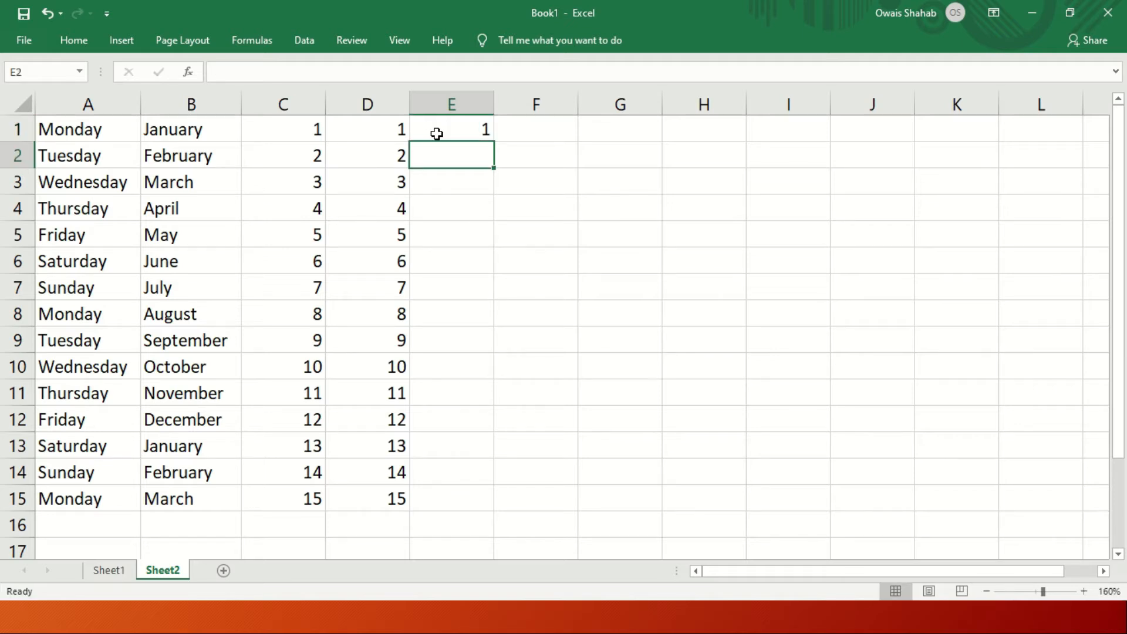
pyautogui.write('=')
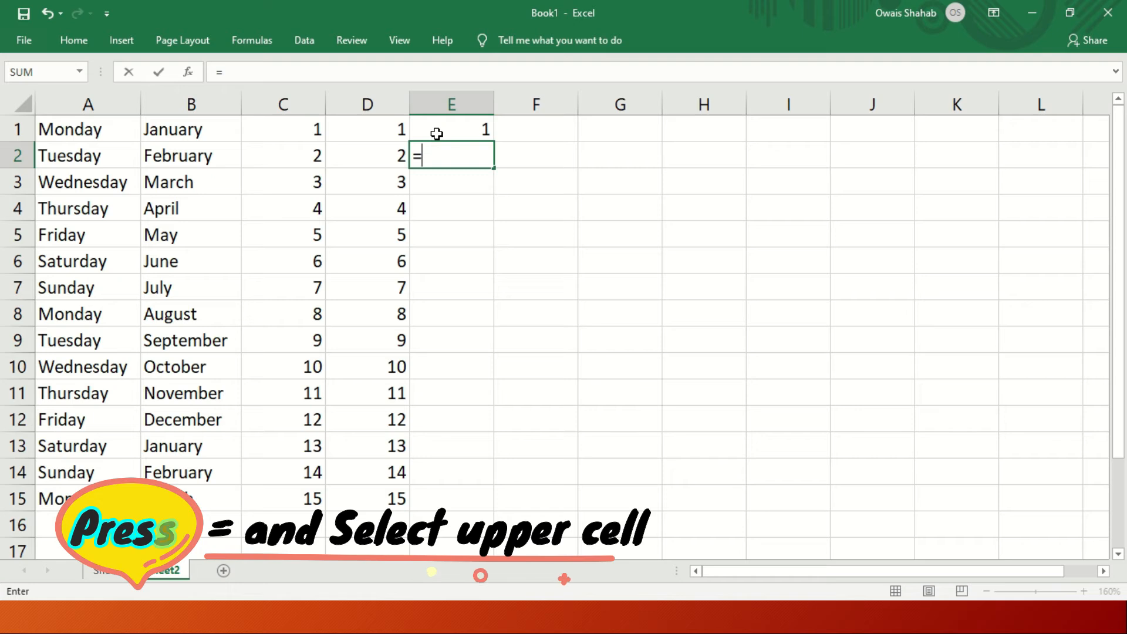
pyautogui.click(436, 134)
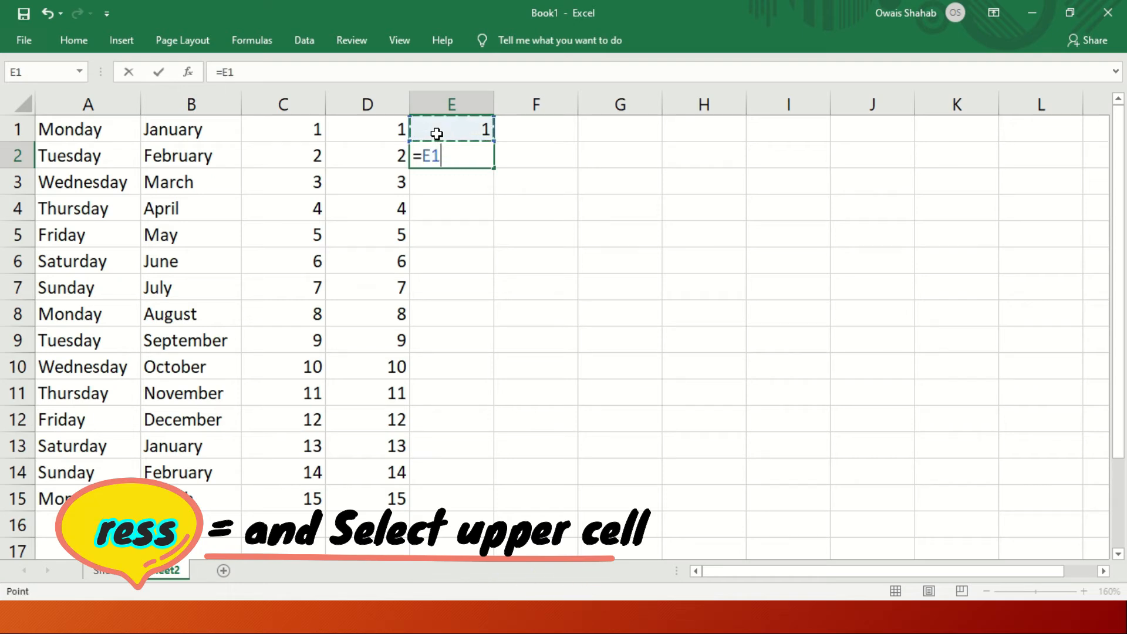
pyautogui.write('+2')
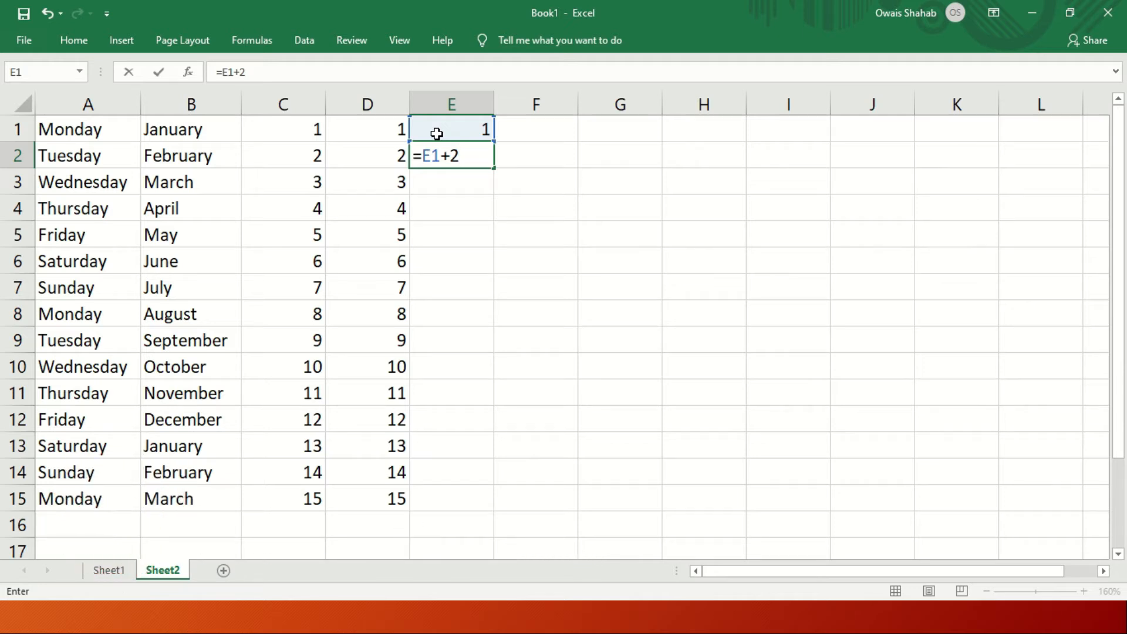
pyautogui.press('Return')
pyautogui.press('Up')
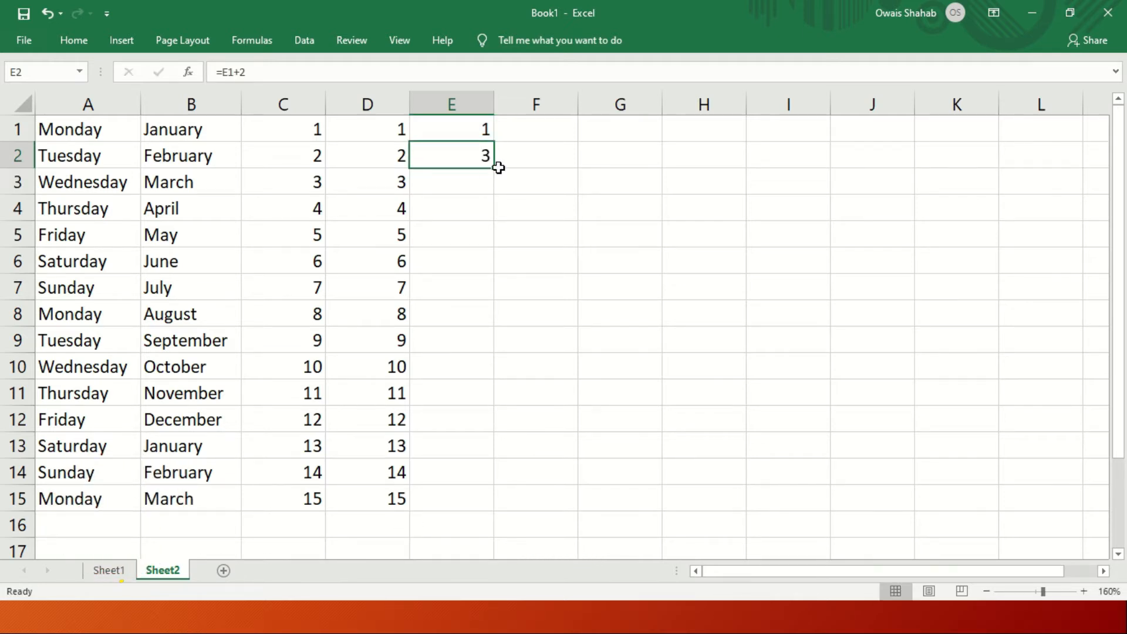
pyautogui.moveTo(494, 170); pyautogui.dragTo(470, 506)
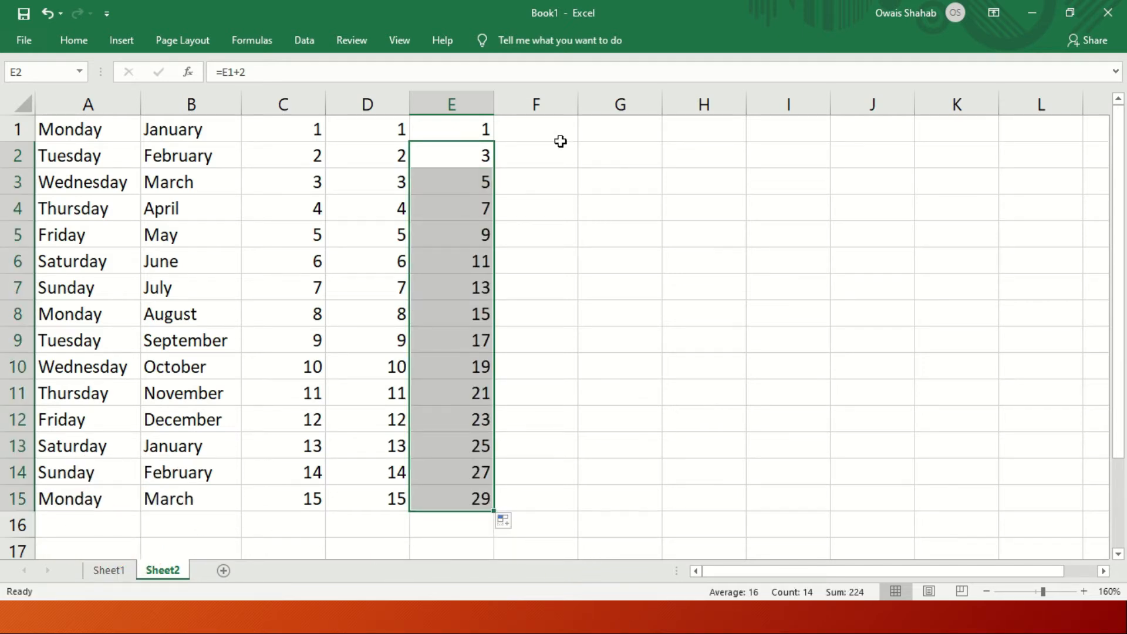
# Build an even-number series in F1:F15 that starts at 2 and uses the formula =F1+2 from F2 downward
pyautogui.click(559, 125)
pyautogui.write('2')
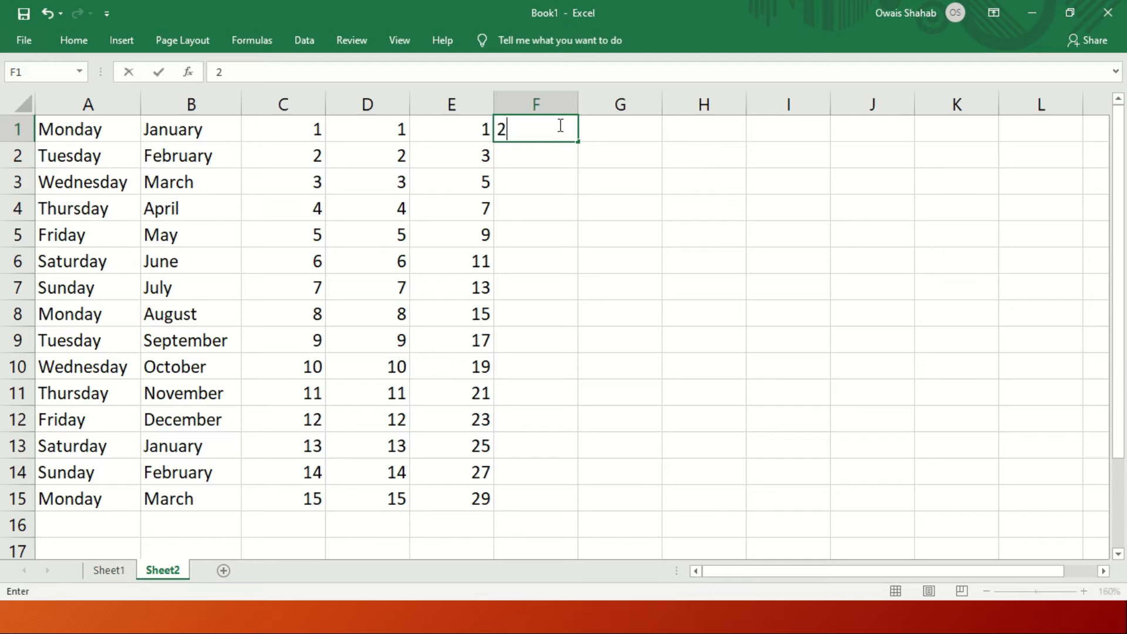
pyautogui.press('Return')
pyautogui.write('=')
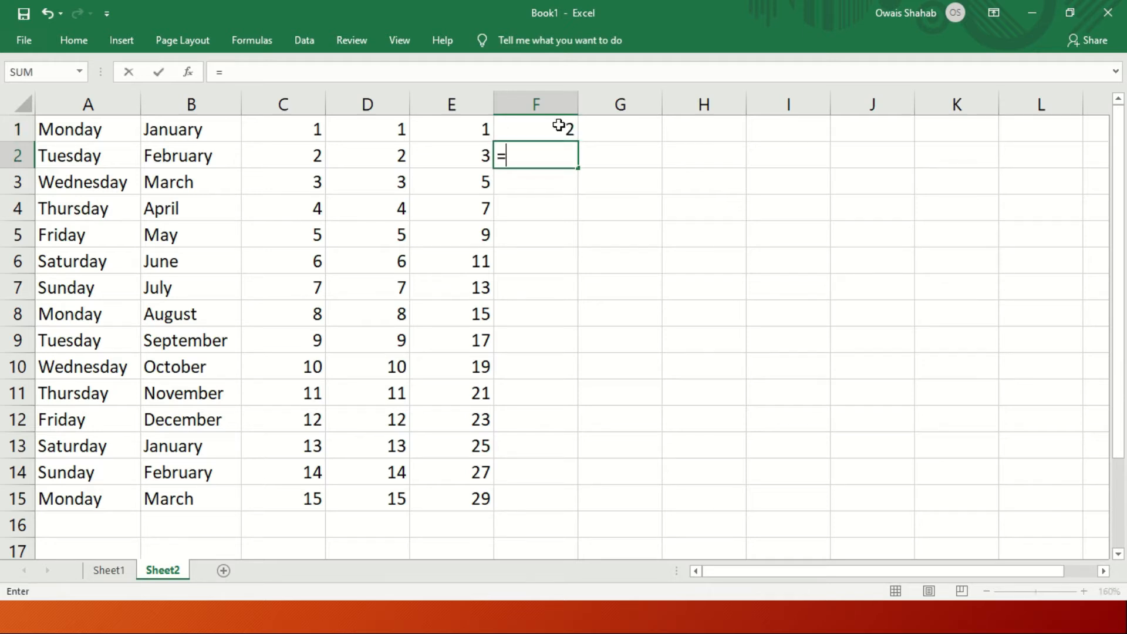
pyautogui.click(558, 125)
pyautogui.write('+2')
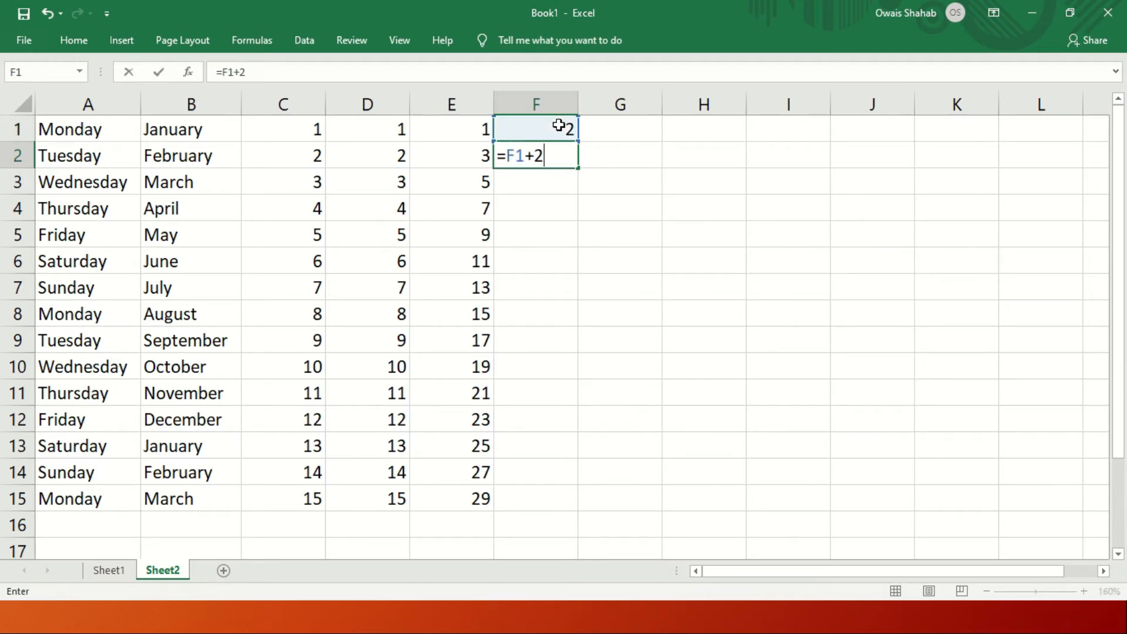
pyautogui.press('Return')
pyautogui.press('Up')
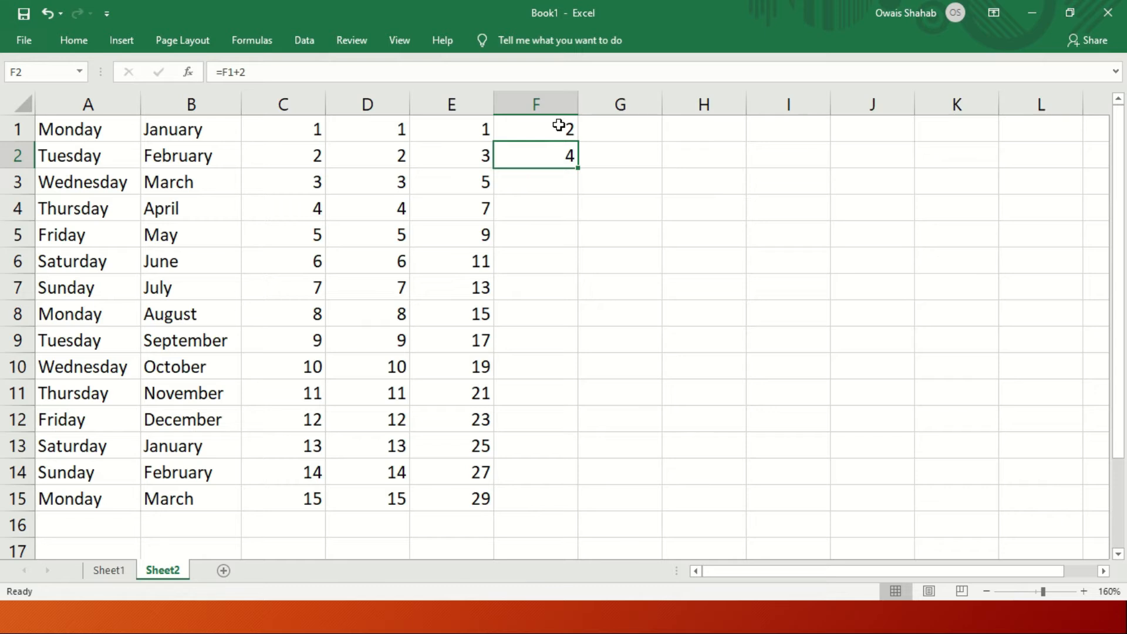
pyautogui.moveTo(578, 169); pyautogui.dragTo(614, 509)
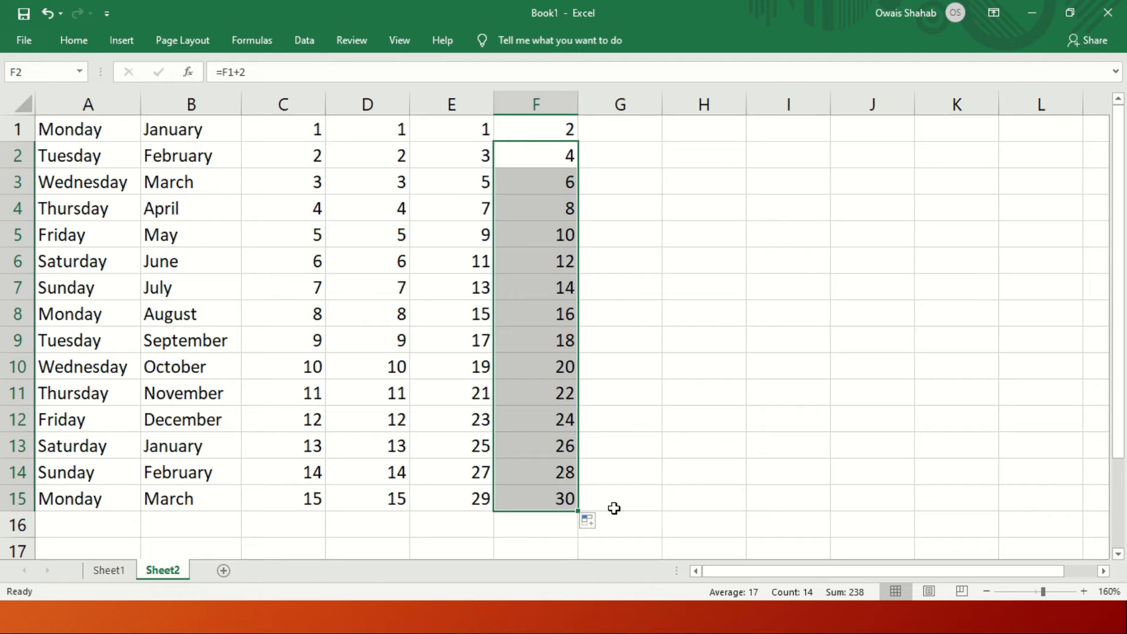
pyautogui.click(681, 303)
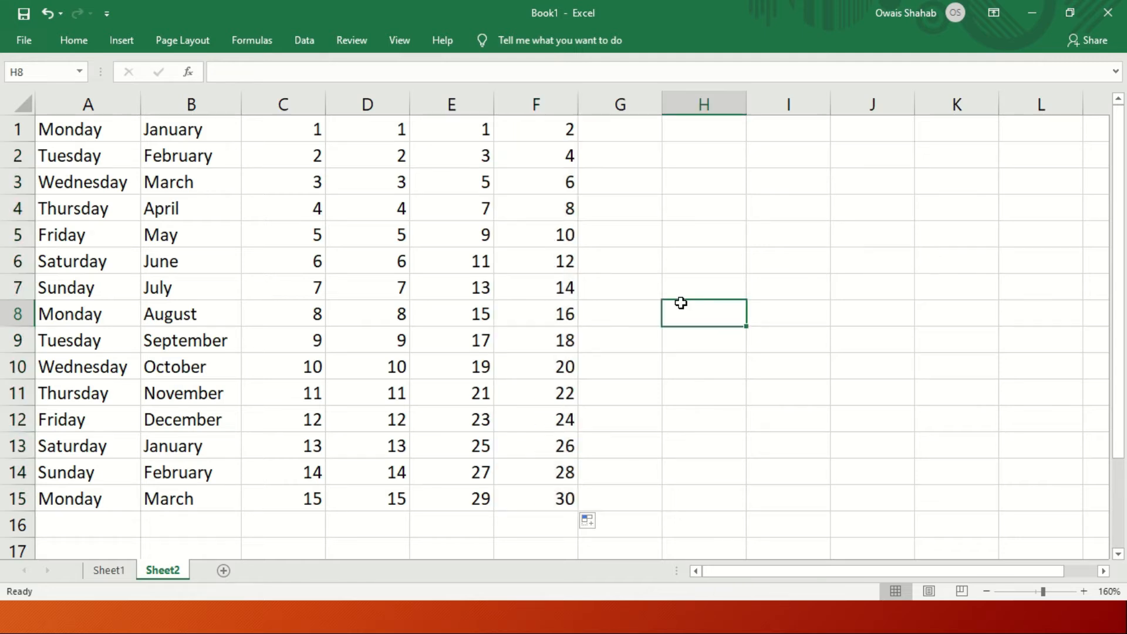
# Enter 509120 in cell G1 as the start of another number series
pyautogui.click(641, 135)
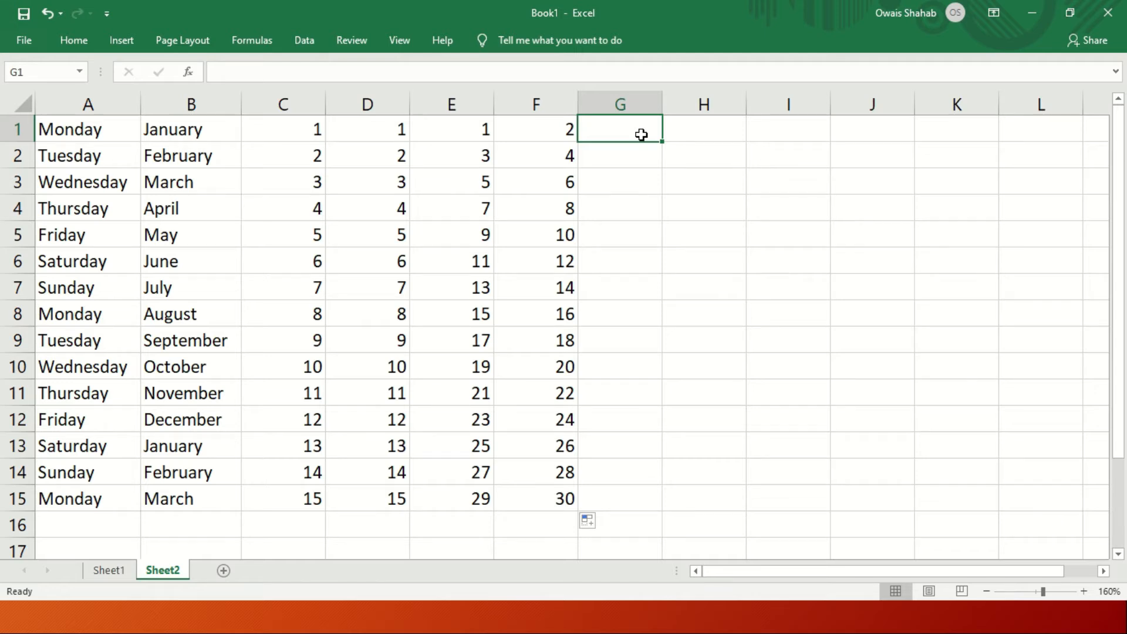
pyautogui.write('509120')
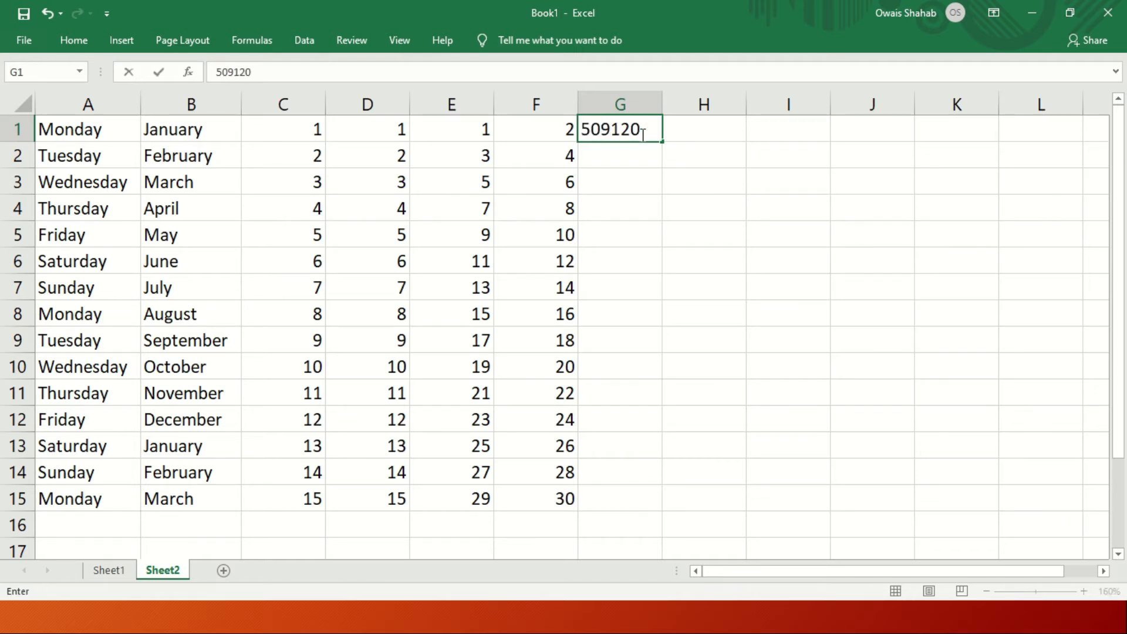
pyautogui.press('Return')
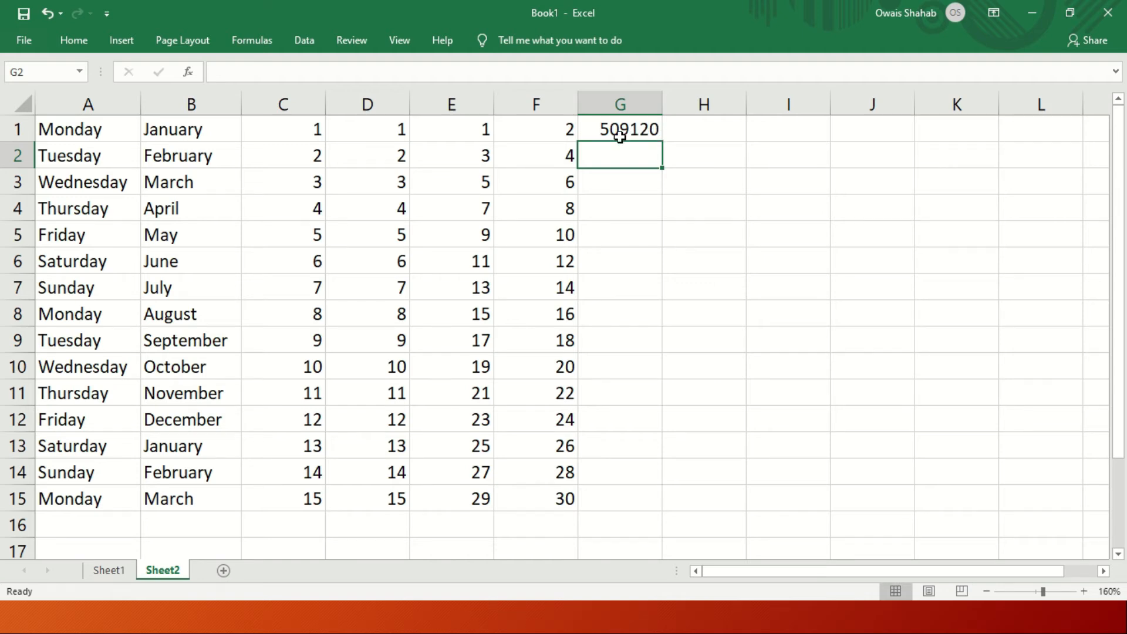
# Try filling G1 down to G12 with a plain fill, and clear G2:G15
pyautogui.click(650, 130)
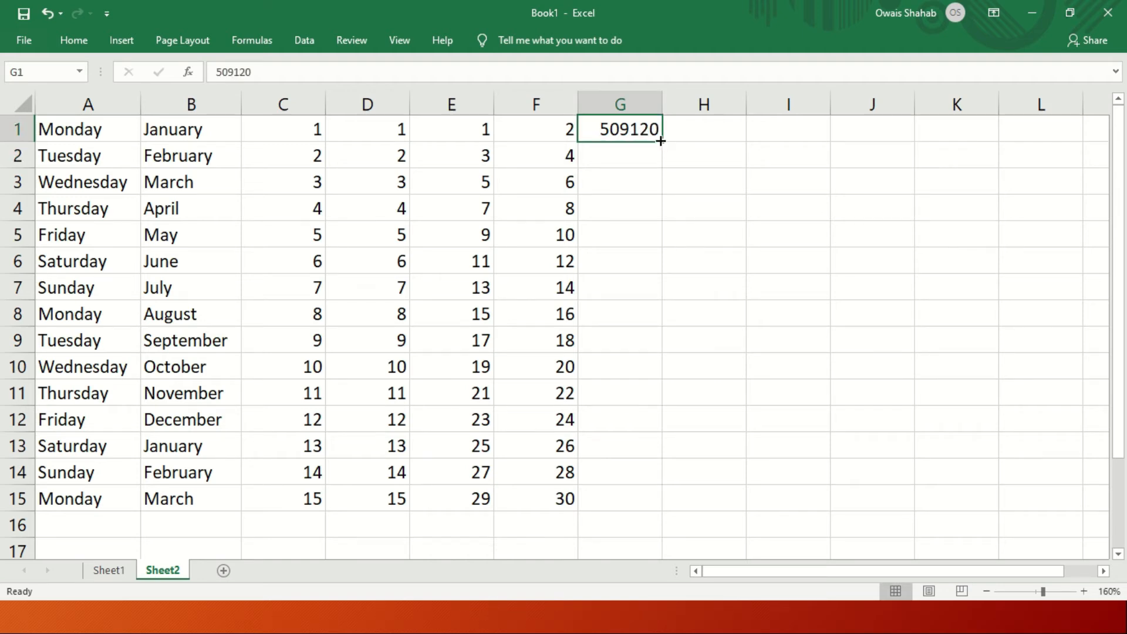
pyautogui.moveTo(662, 142); pyautogui.dragTo(671, 425)
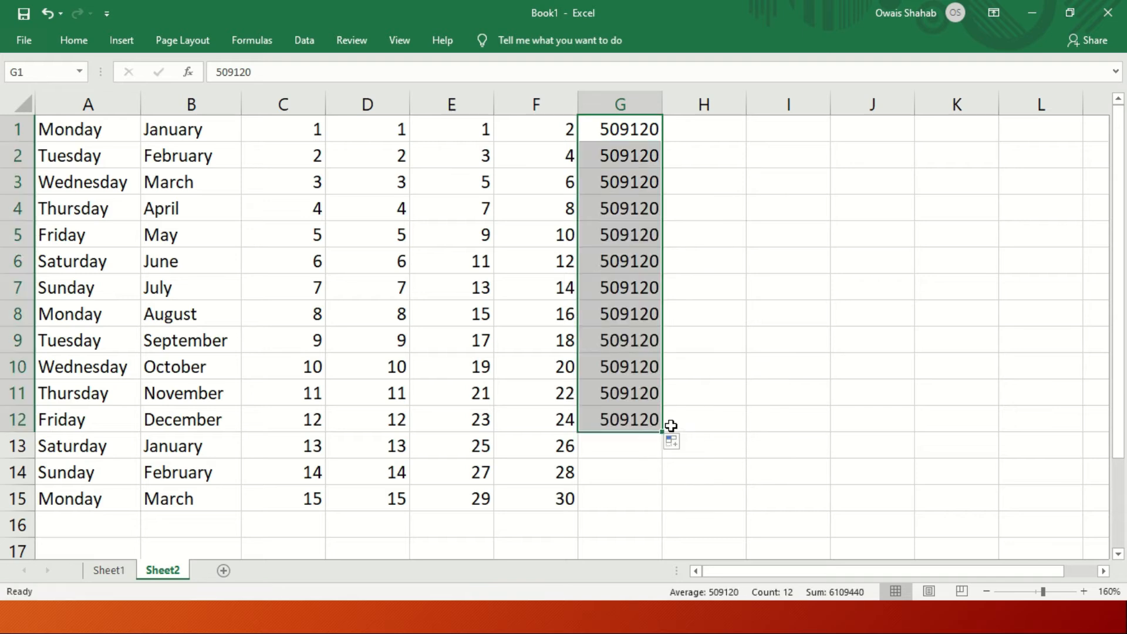
pyautogui.click(617, 163)
pyautogui.hotkey('shift', 'Down')
pyautogui.hotkey('shift', 'Down')
pyautogui.hotkey('shift', 'Down')
pyautogui.hotkey('shift', 'Down')
pyautogui.hotkey('shift', 'Down')
pyautogui.hotkey('shift', 'Down')
pyautogui.hotkey('shift', 'Down')
pyautogui.hotkey('shift', 'Down')
pyautogui.hotkey('shift', 'Down')
pyautogui.hotkey('shift', 'Down')
pyautogui.hotkey('shift', 'Down')
pyautogui.hotkey('shift', 'Down')
pyautogui.hotkey('shift', 'Down')
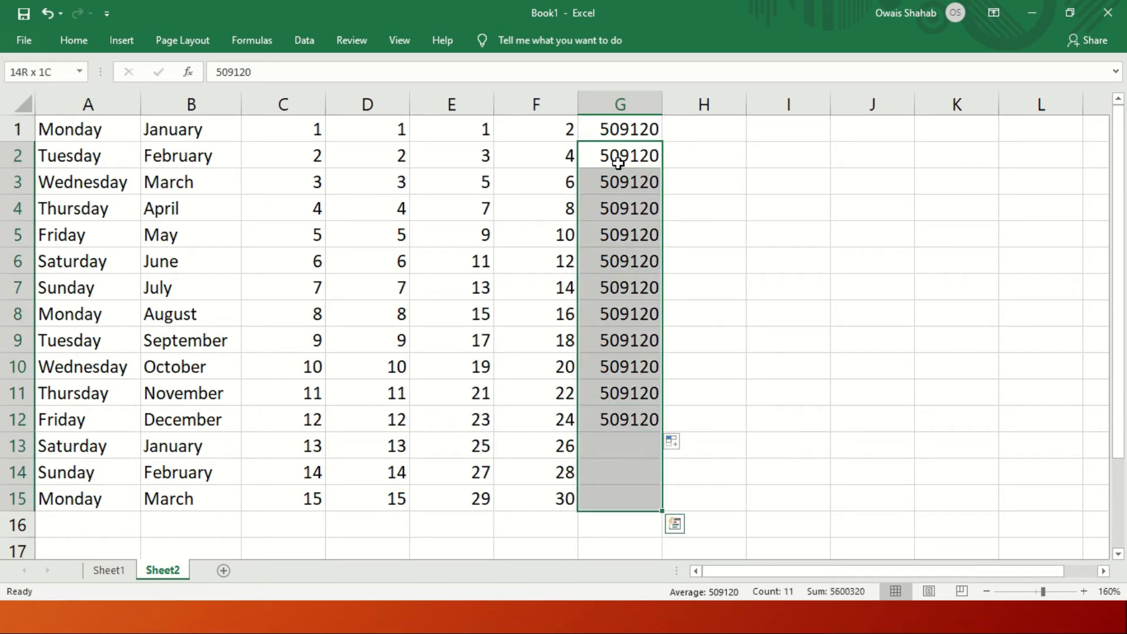
pyautogui.press('Delete')
# Fill G1 down to G15 as a consecutive number series
pyautogui.press('Up')
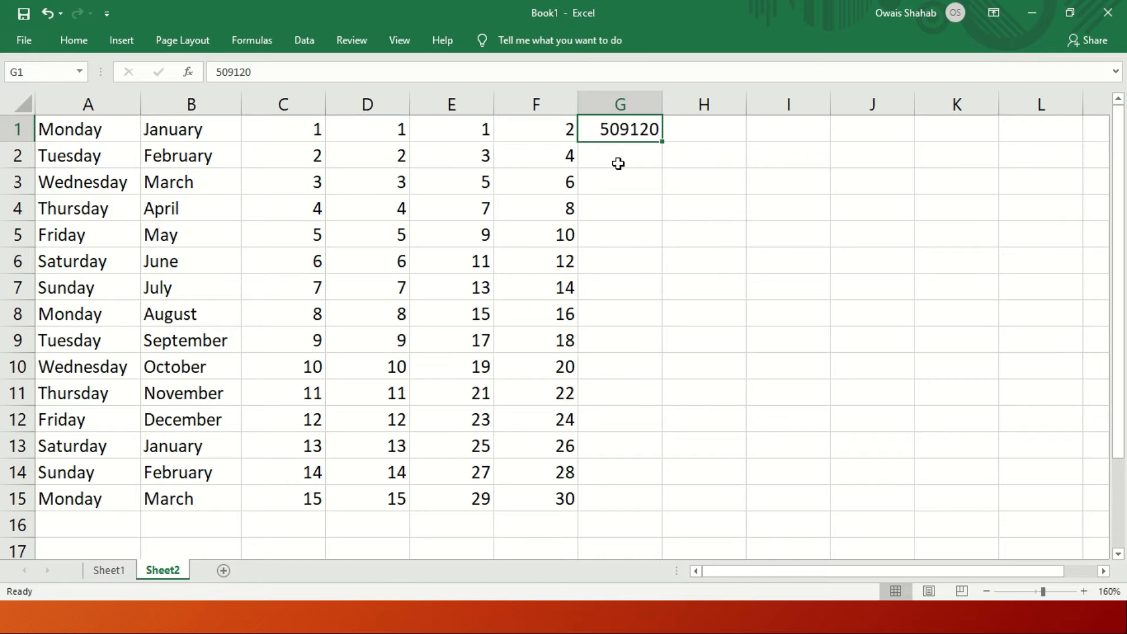
pyautogui.moveTo(662, 149); pyautogui.dragTo(670, 499)
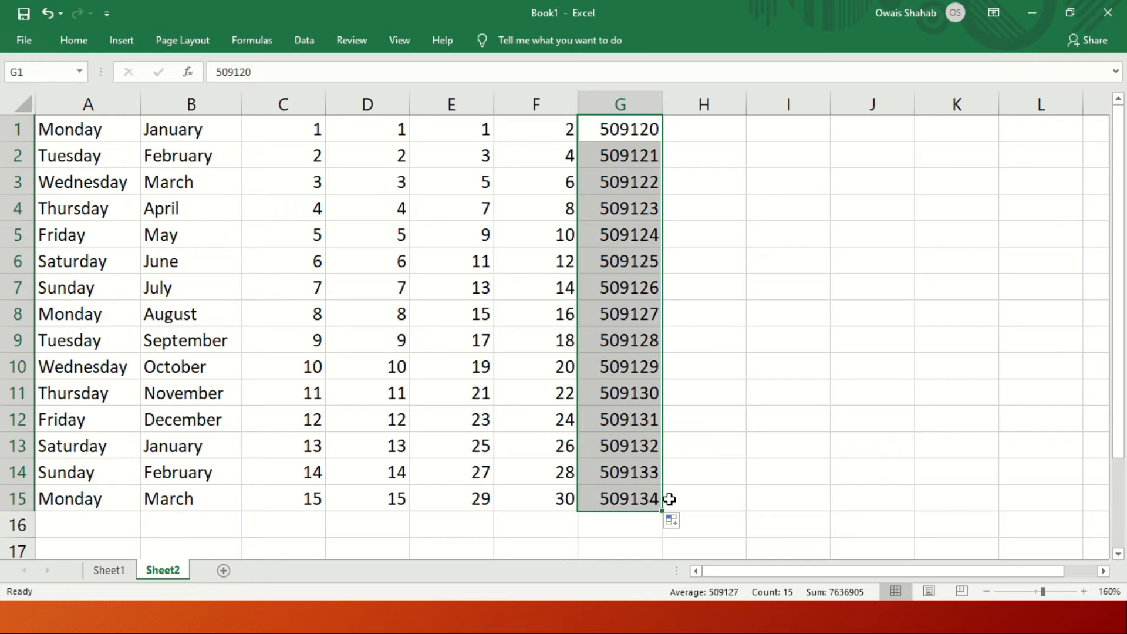
# Enter 509120 in H1 and 509122 in H2 as the first values of a series
pyautogui.click(712, 131)
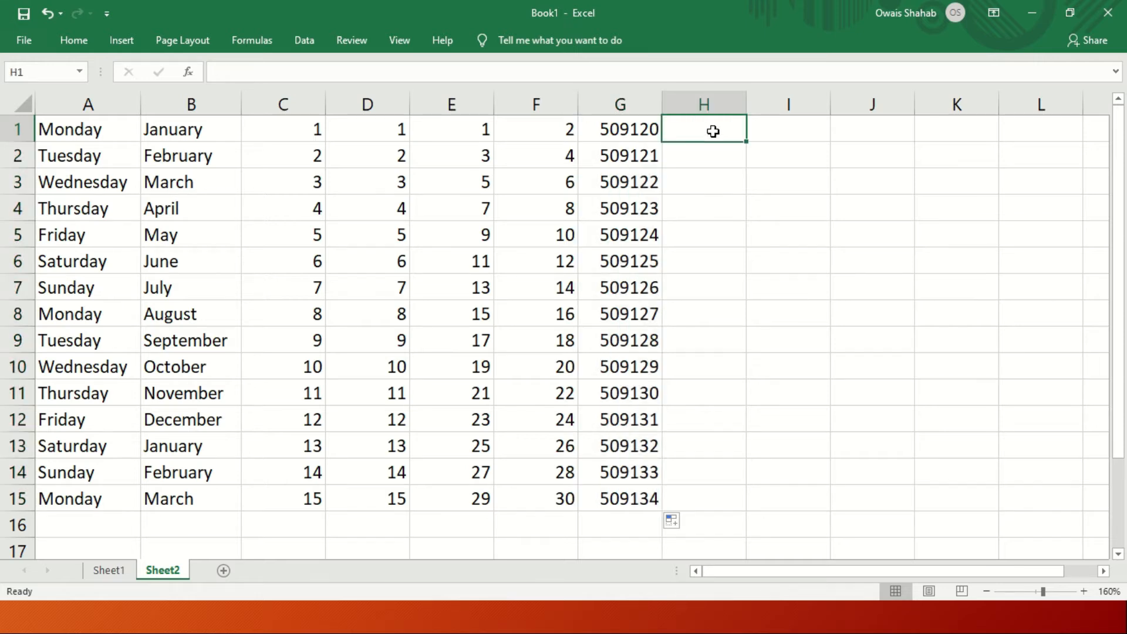
pyautogui.write('509120')
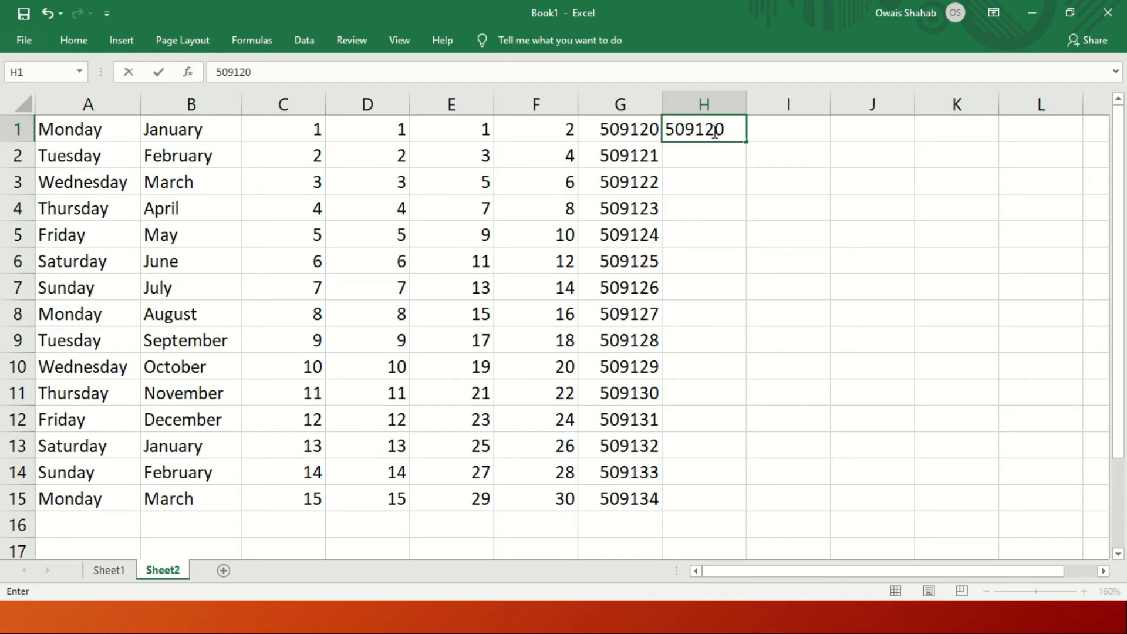
pyautogui.press('Return')
pyautogui.write('509')
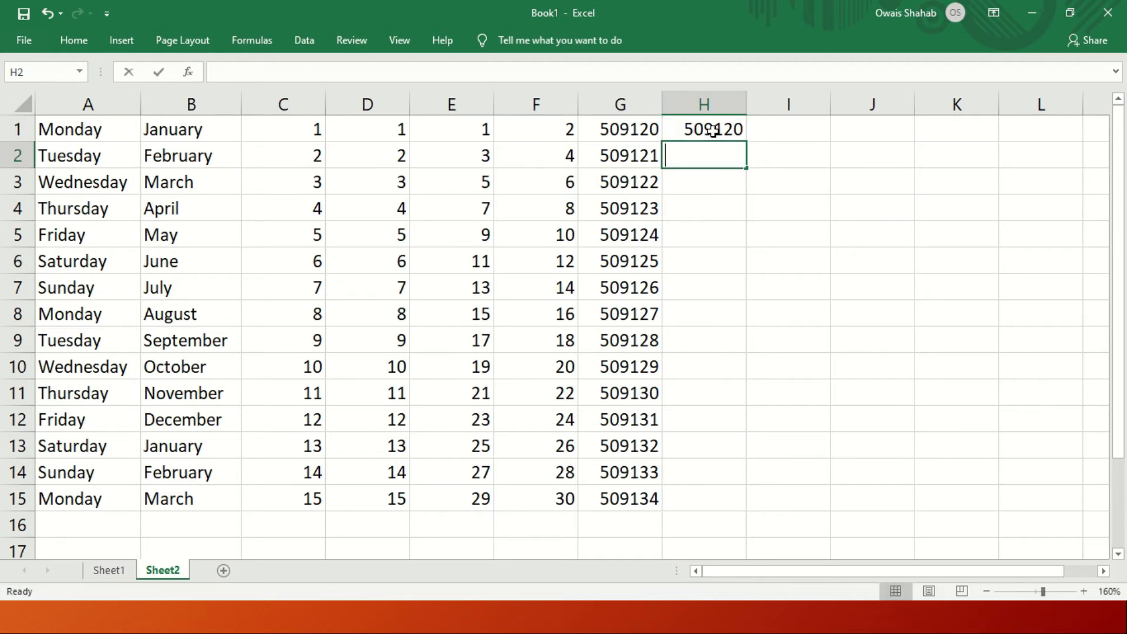
pyautogui.write('1')
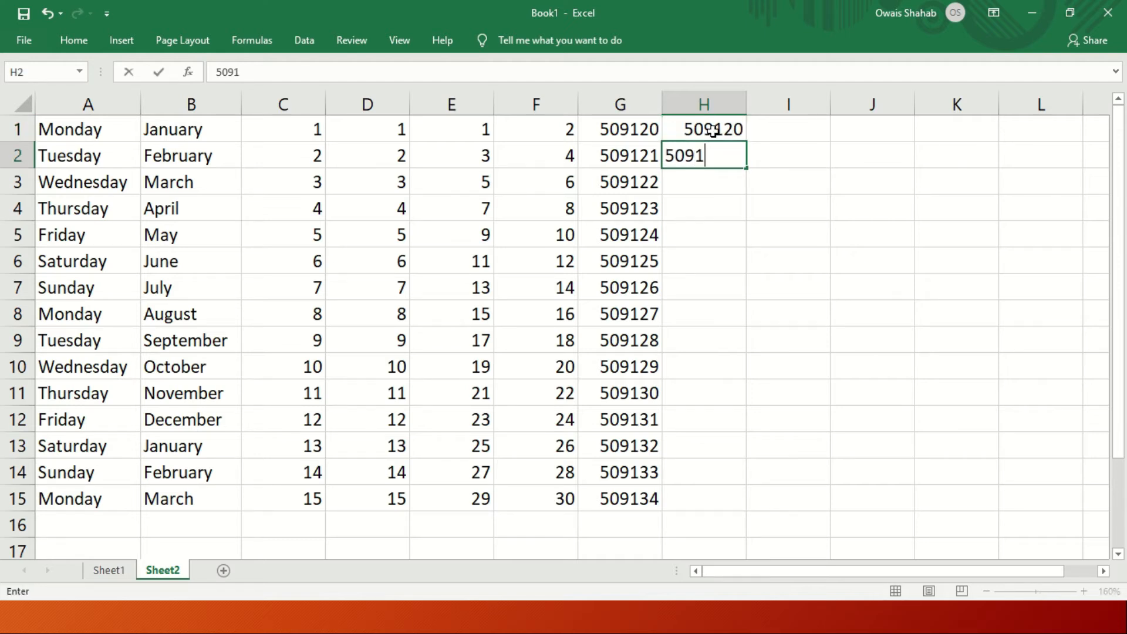
pyautogui.write('22')
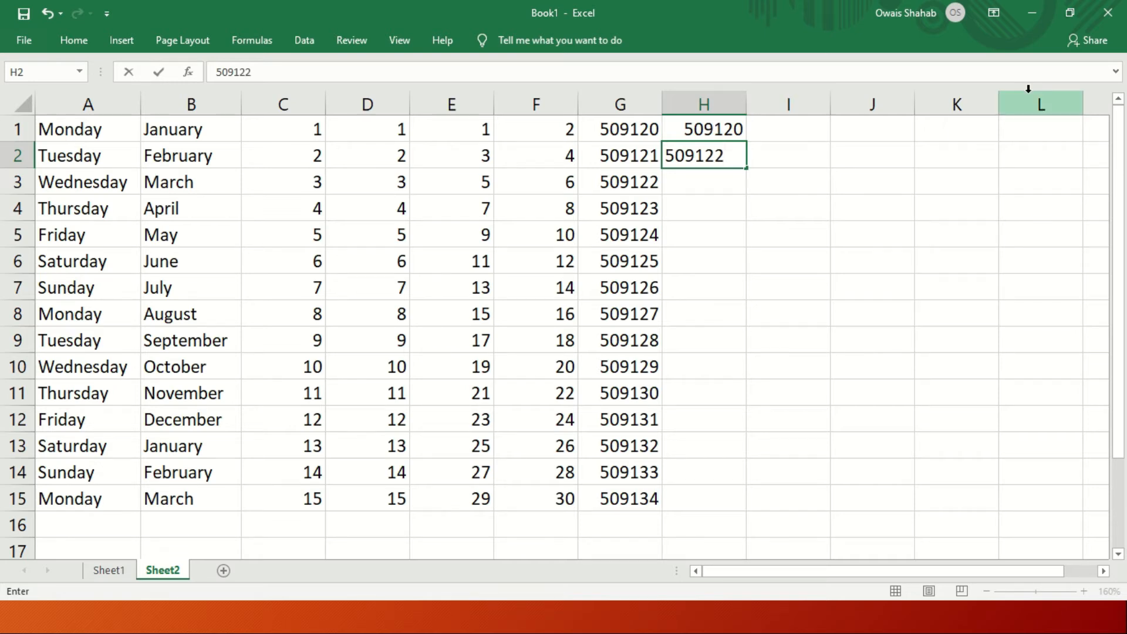
pyautogui.press('Return')
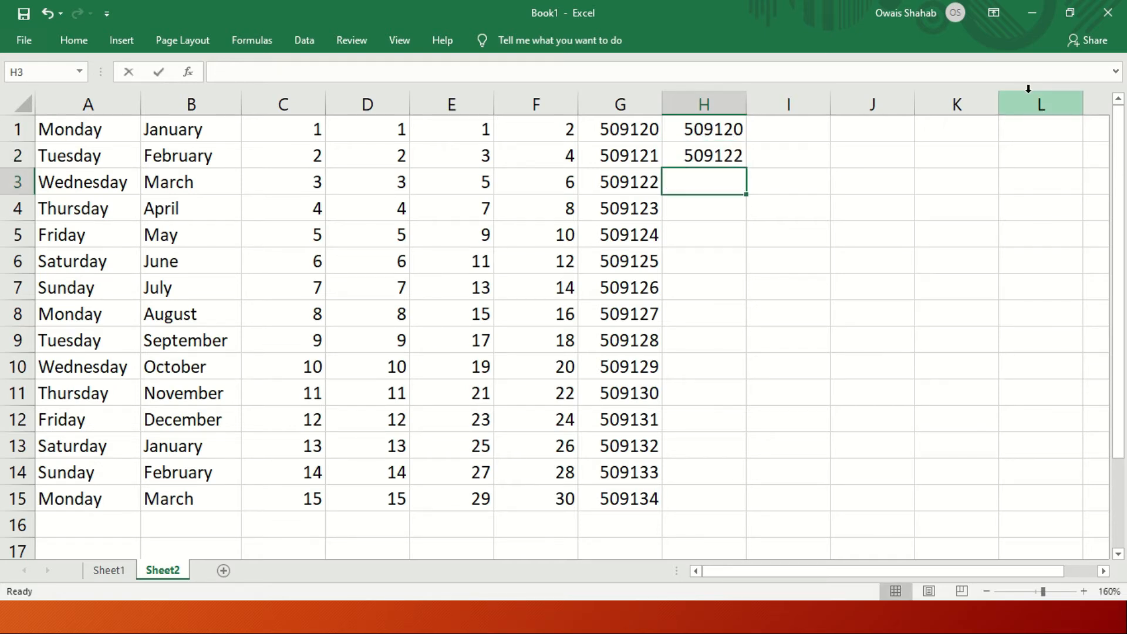
# Enter the formula =H2+2 in H3 and fill it down to H15
pyautogui.write('=')
pyautogui.press('Up')
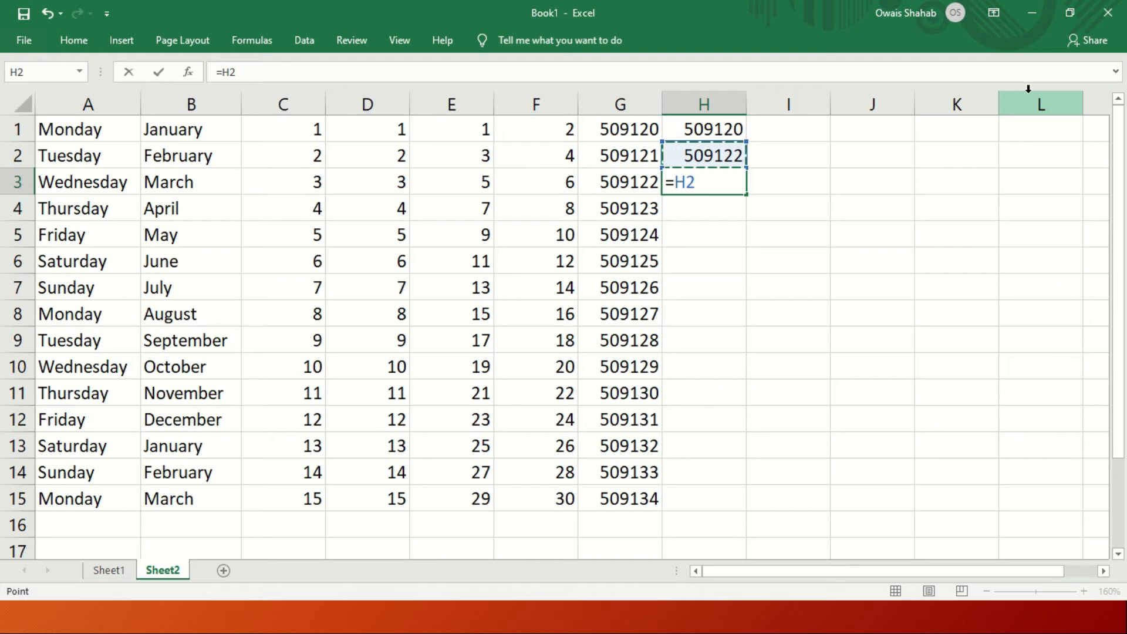
pyautogui.write('+2')
pyautogui.press('Return')
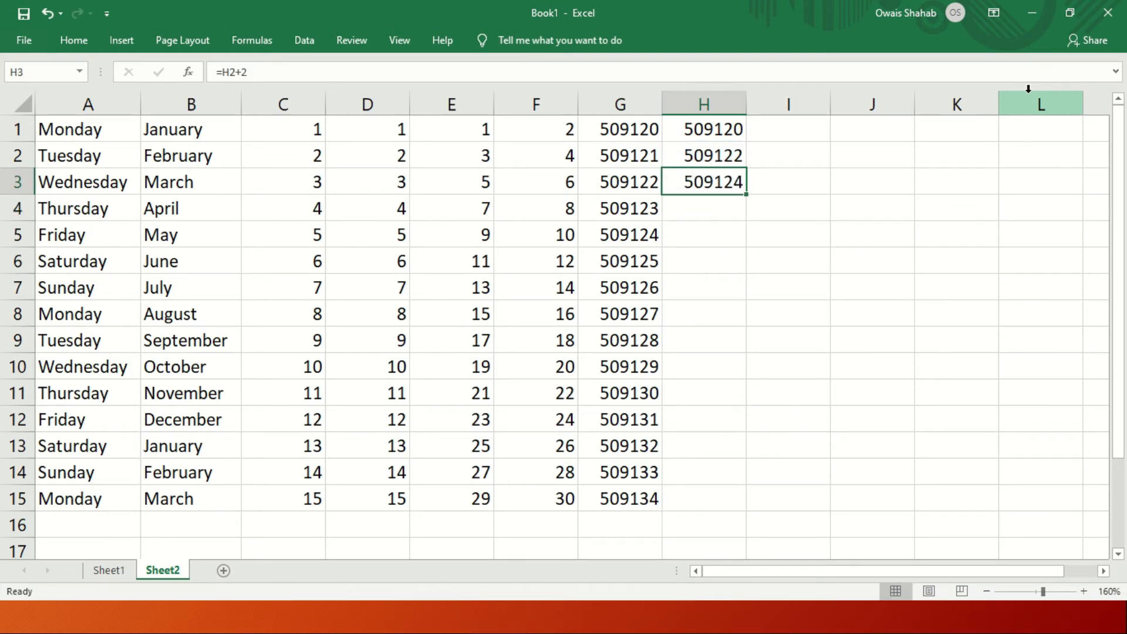
pyautogui.moveTo(747, 195); pyautogui.dragTo(744, 500)
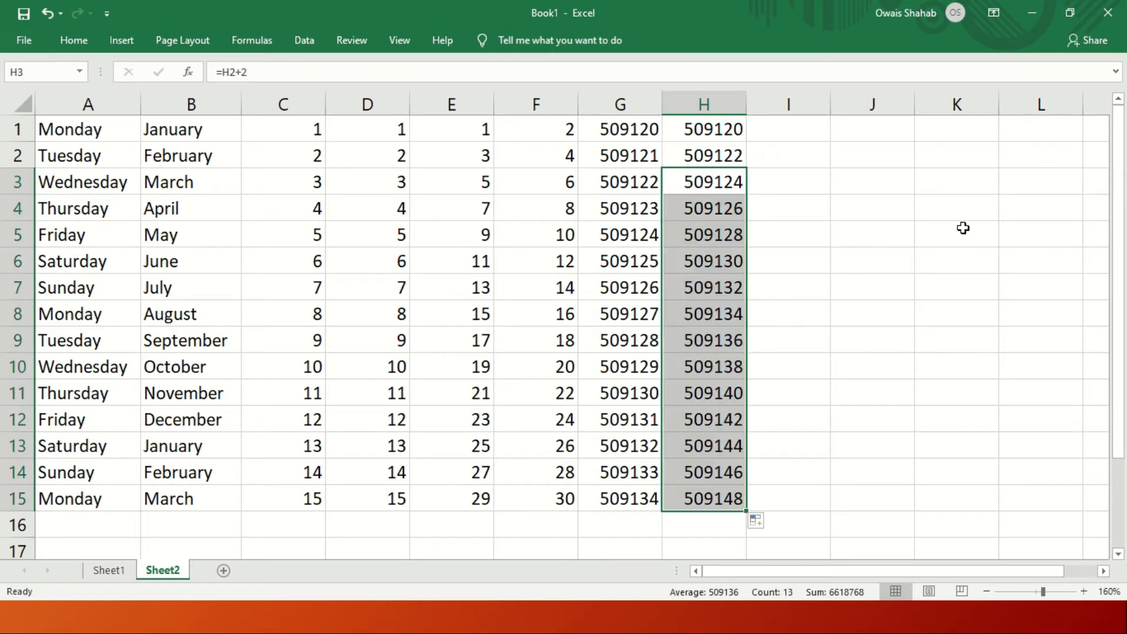
pyautogui.click(806, 302)
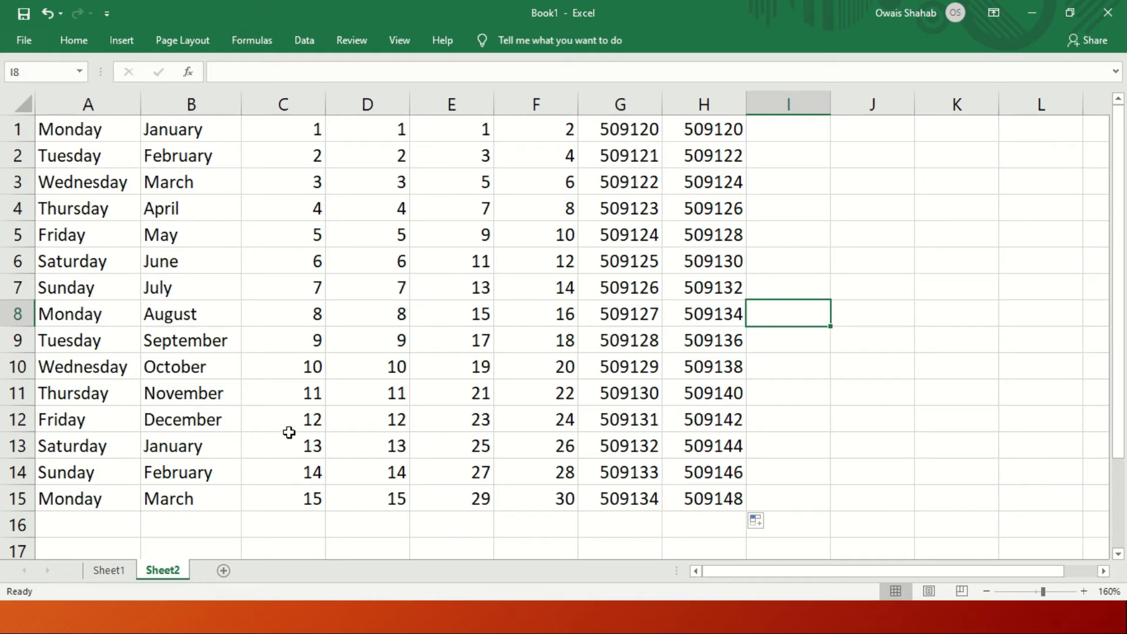
# On Sheet1, number the products in the S.No column from 1 to 7 by filling A5 down to A11 as a series
pyautogui.click(122, 567)
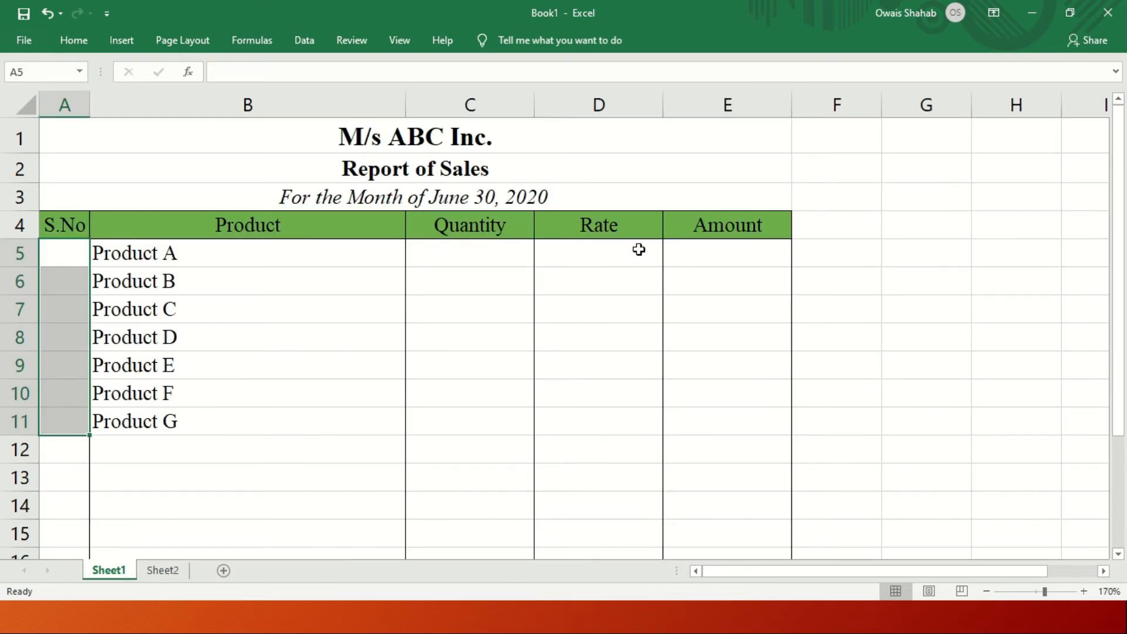
pyautogui.click(809, 266)
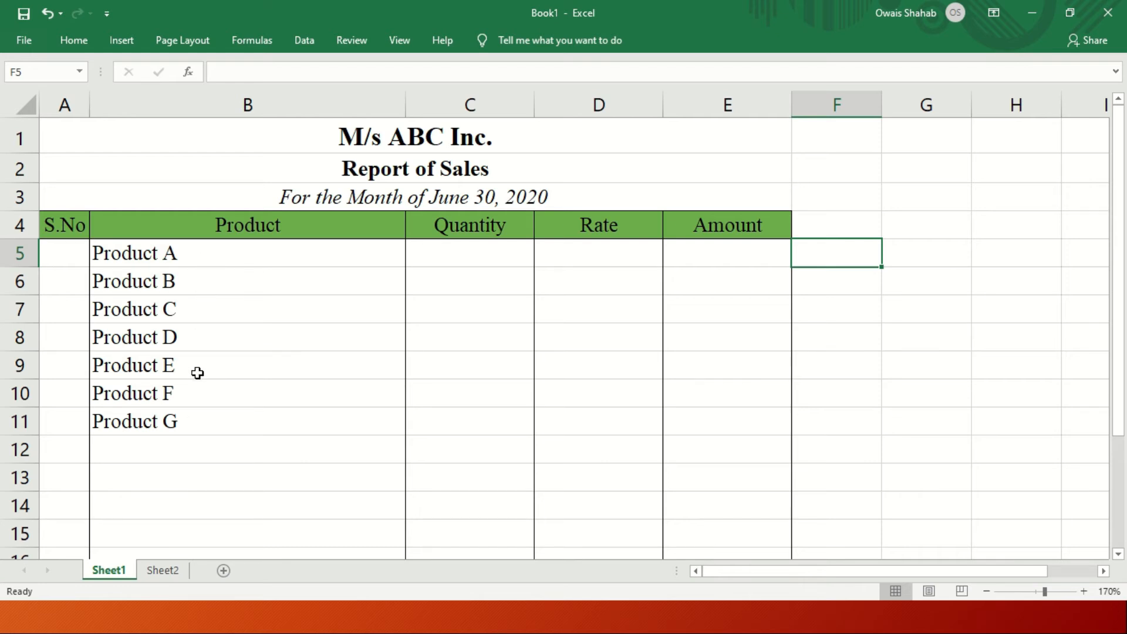
pyautogui.click(69, 252)
pyautogui.write('1')
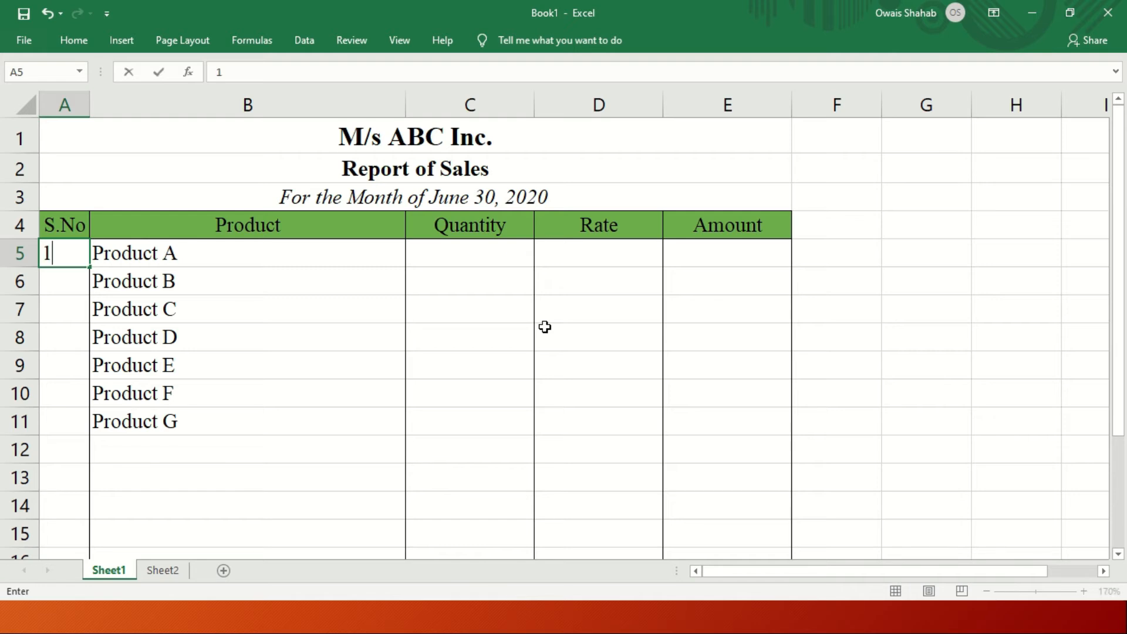
pyautogui.hotkey('ctrl', 'Return')
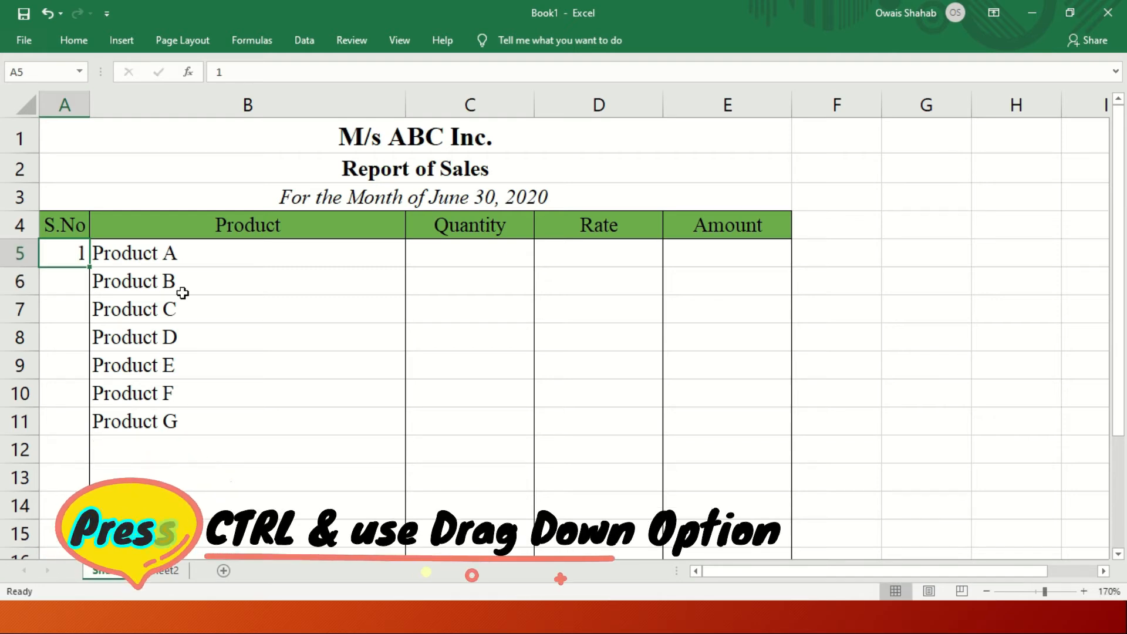
pyautogui.moveTo(88, 267); pyautogui.dragTo(83, 438)
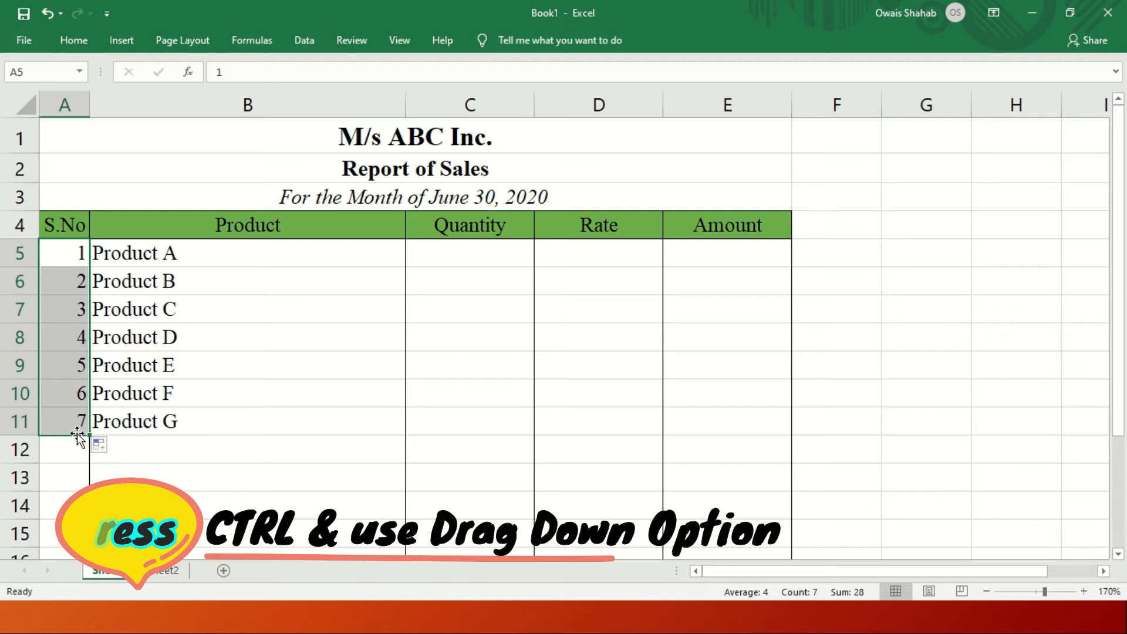
pyautogui.click(872, 371)
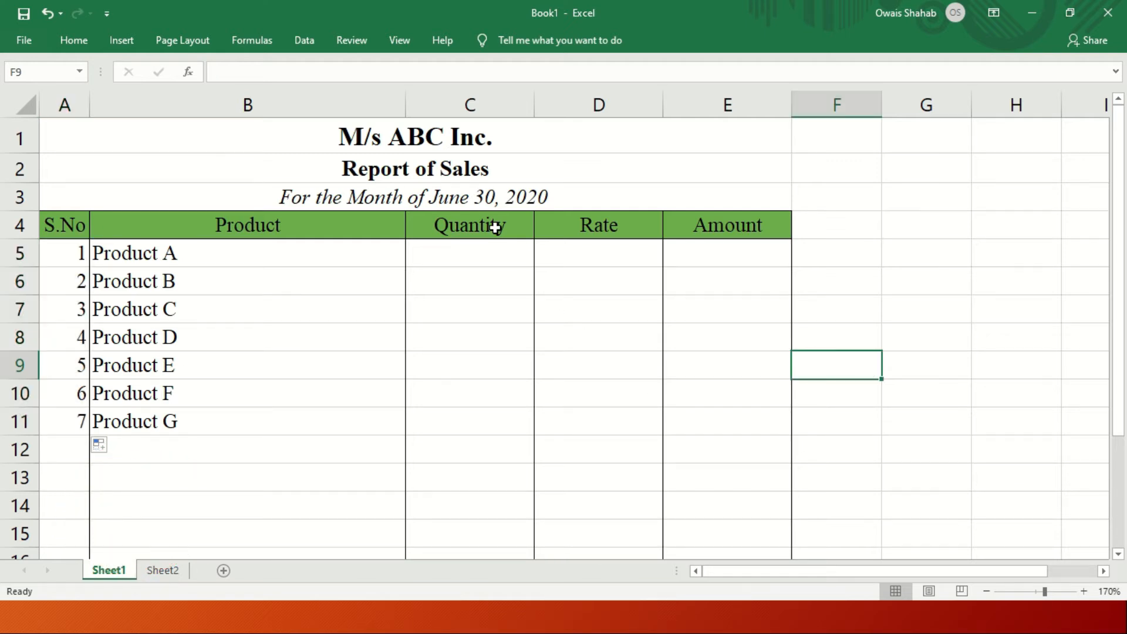
# Enter the quantities 5985, 7893 and 89765 for Products A to C in C5 to C7
pyautogui.click(495, 249)
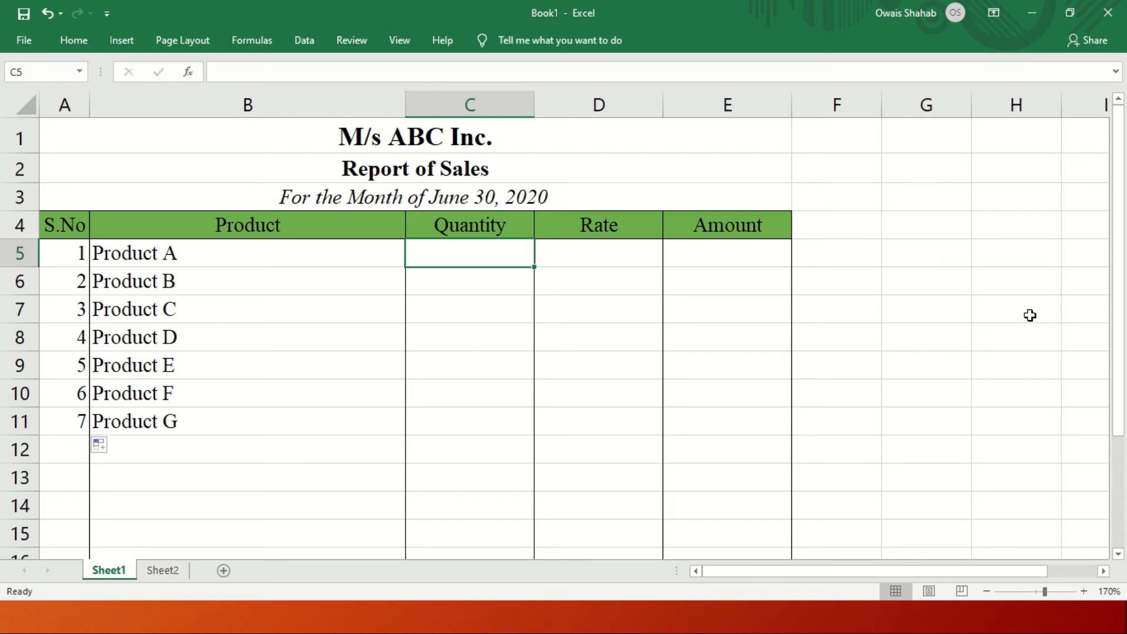
pyautogui.write('5985')
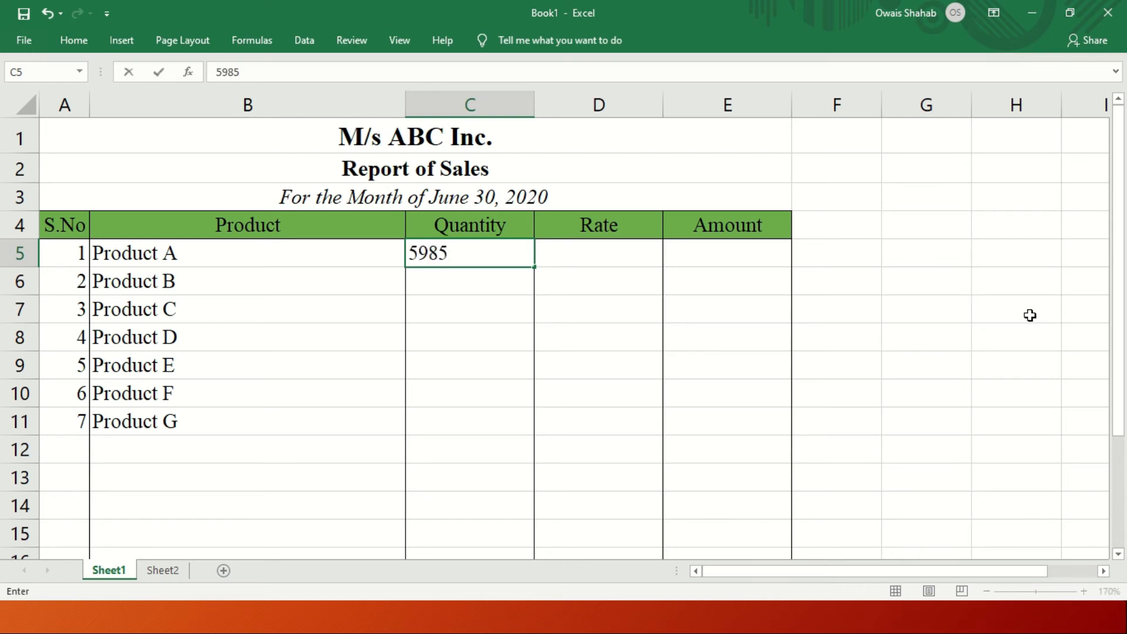
pyautogui.press('Return')
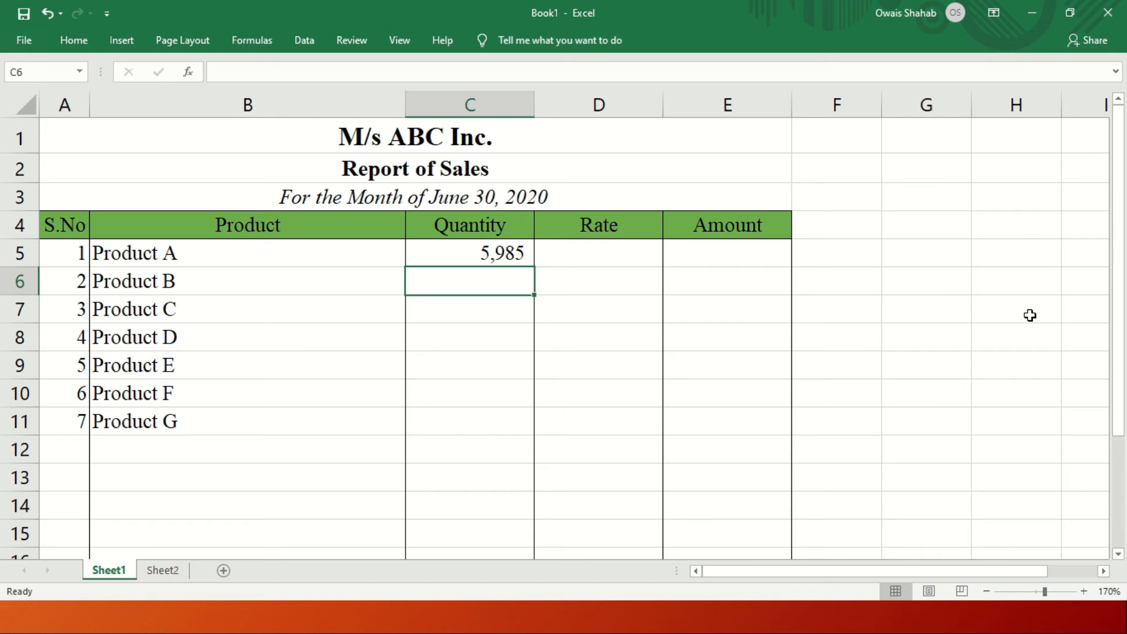
pyautogui.write('7893')
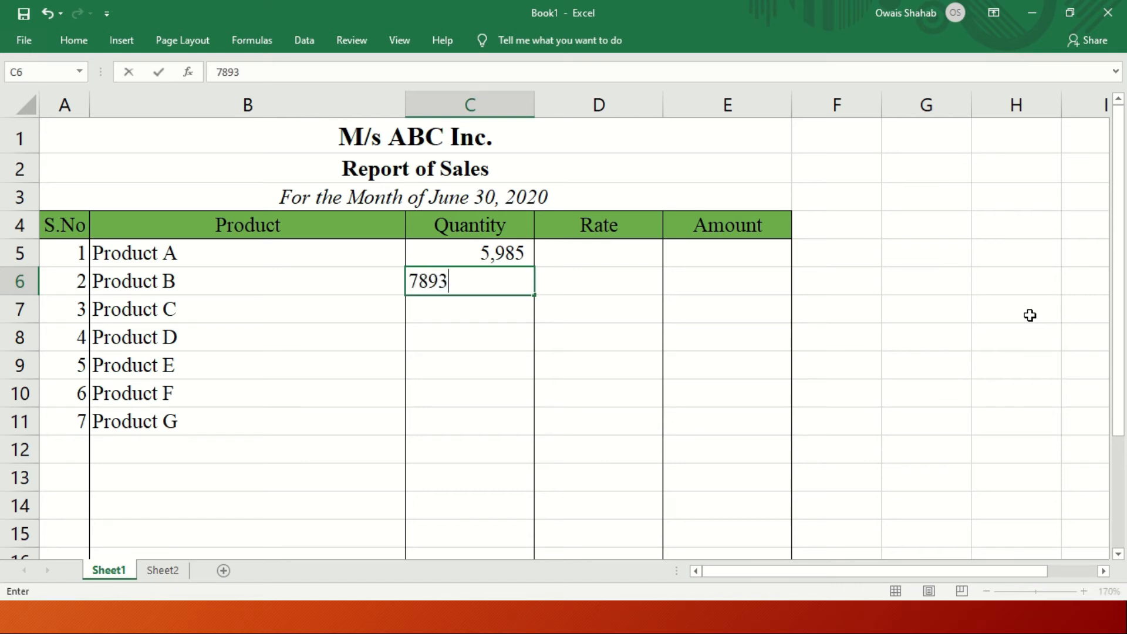
pyautogui.hotkey('ctrl', 'Return')
pyautogui.press('Return')
pyautogui.write('89765')
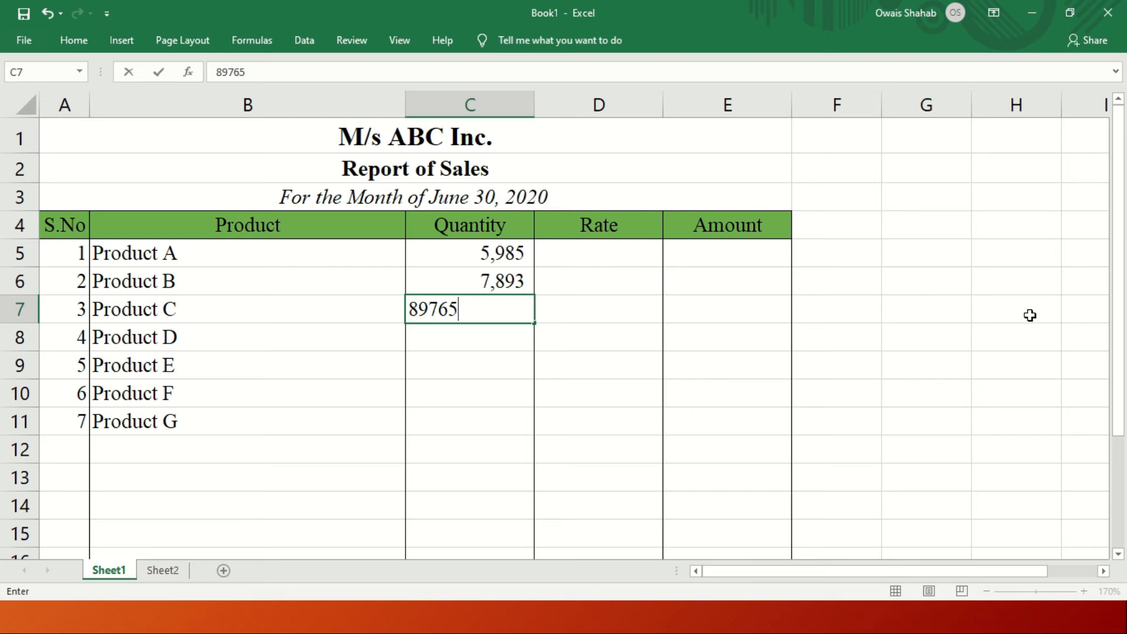
pyautogui.press('Return')
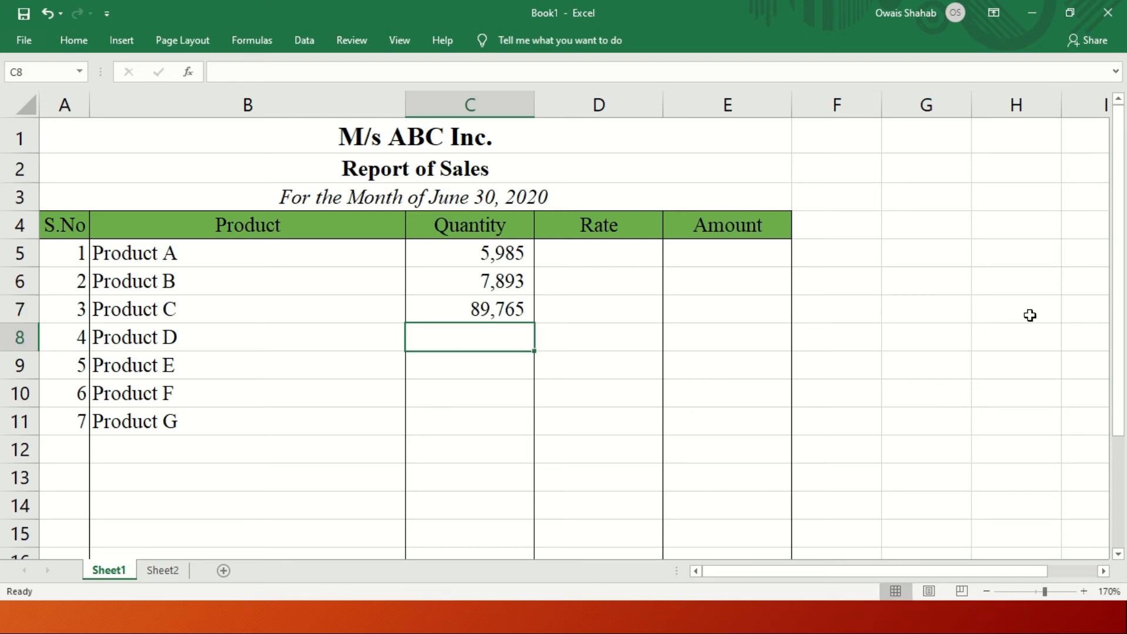
# Enter the quantities 87568, 908912, 456456 and 987987 for Products D to G in C8 to C11
pyautogui.write('87')
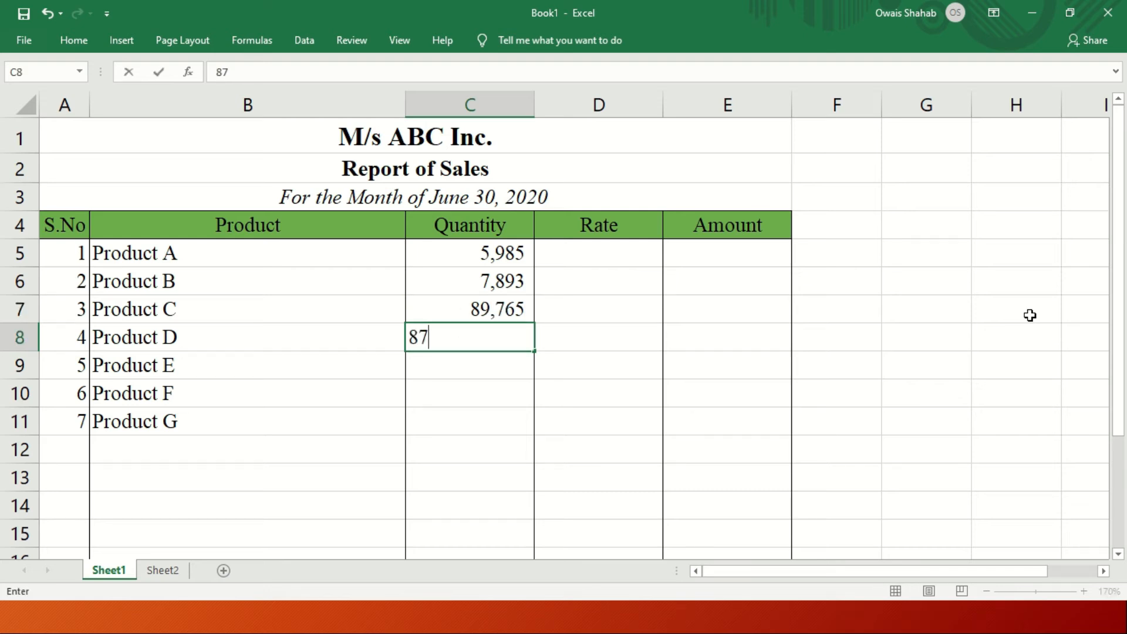
pyautogui.write(',568')
pyautogui.press('Return')
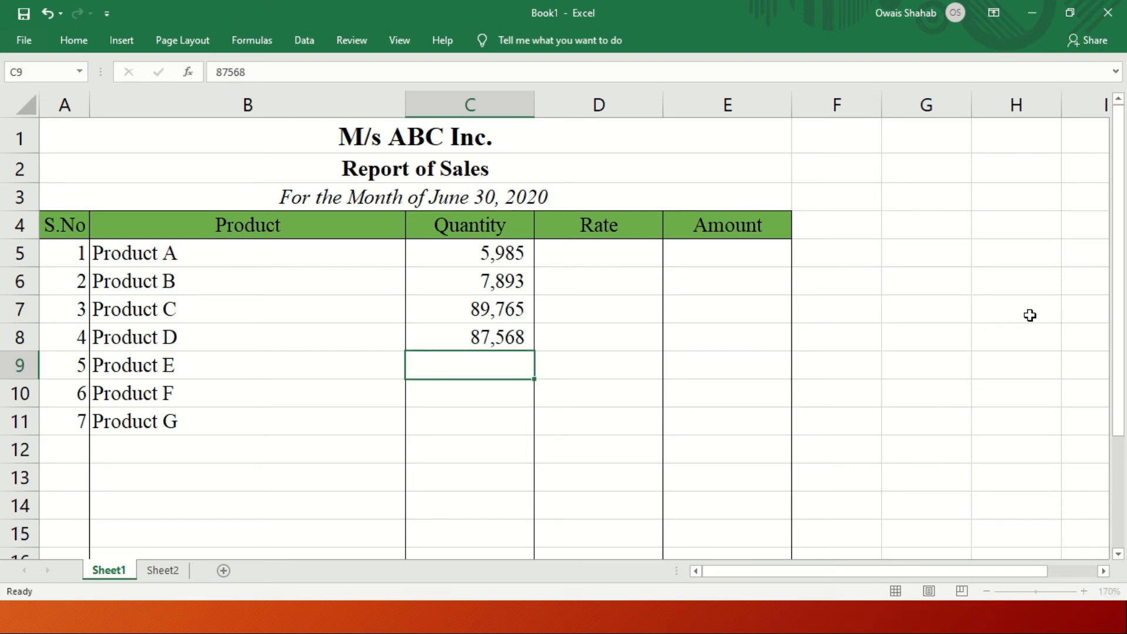
pyautogui.write('908912')
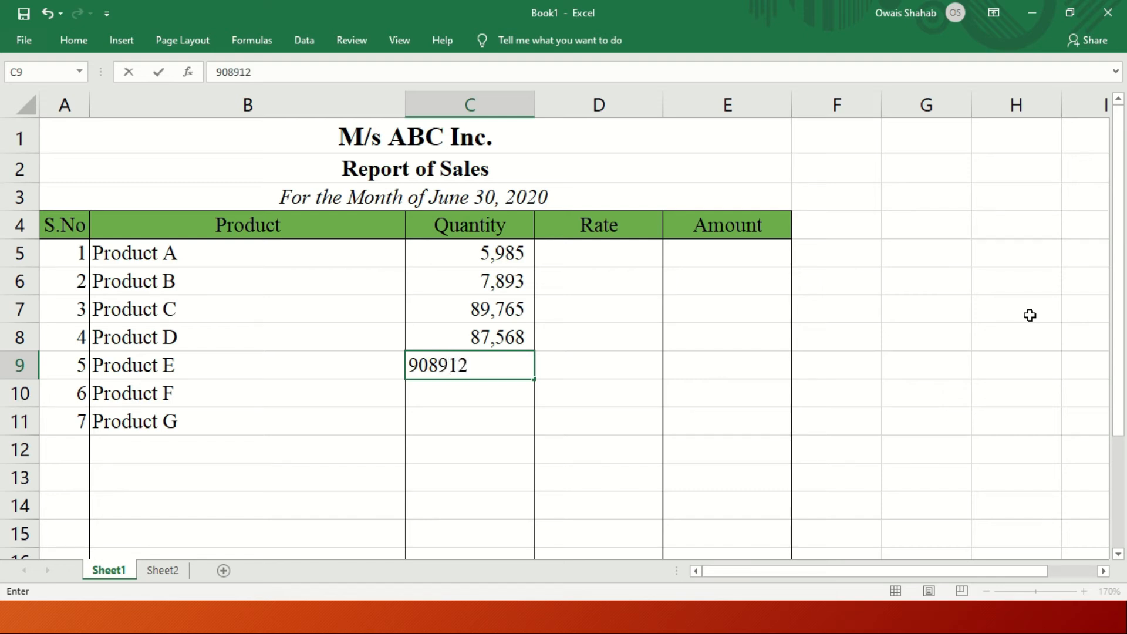
pyautogui.press('Return')
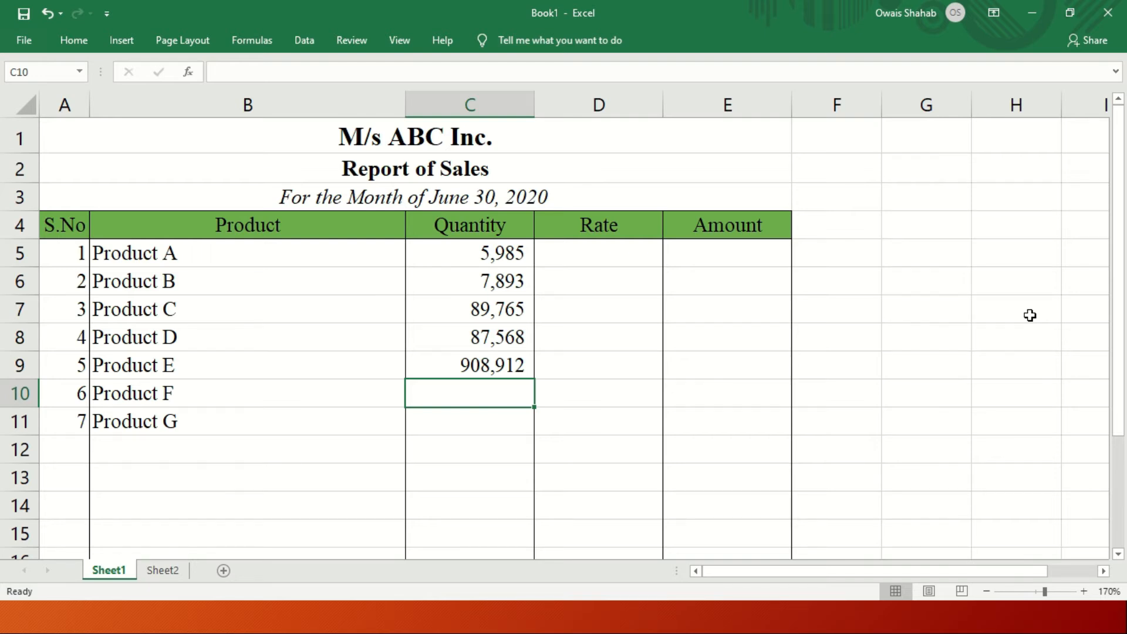
pyautogui.write('456')
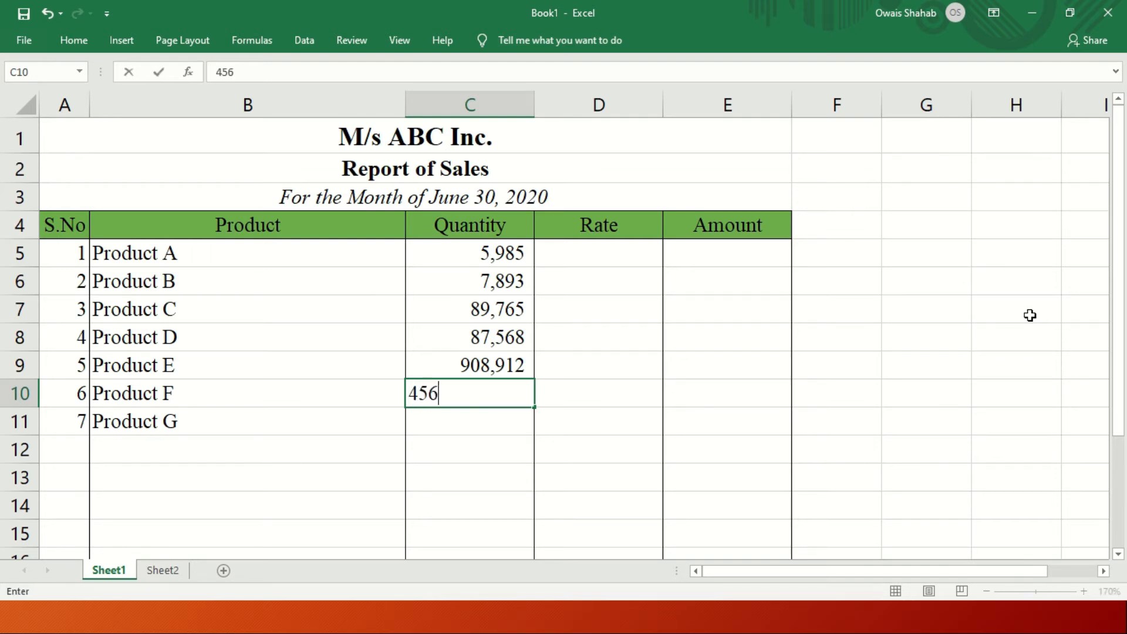
pyautogui.write(',456')
pyautogui.press('Return')
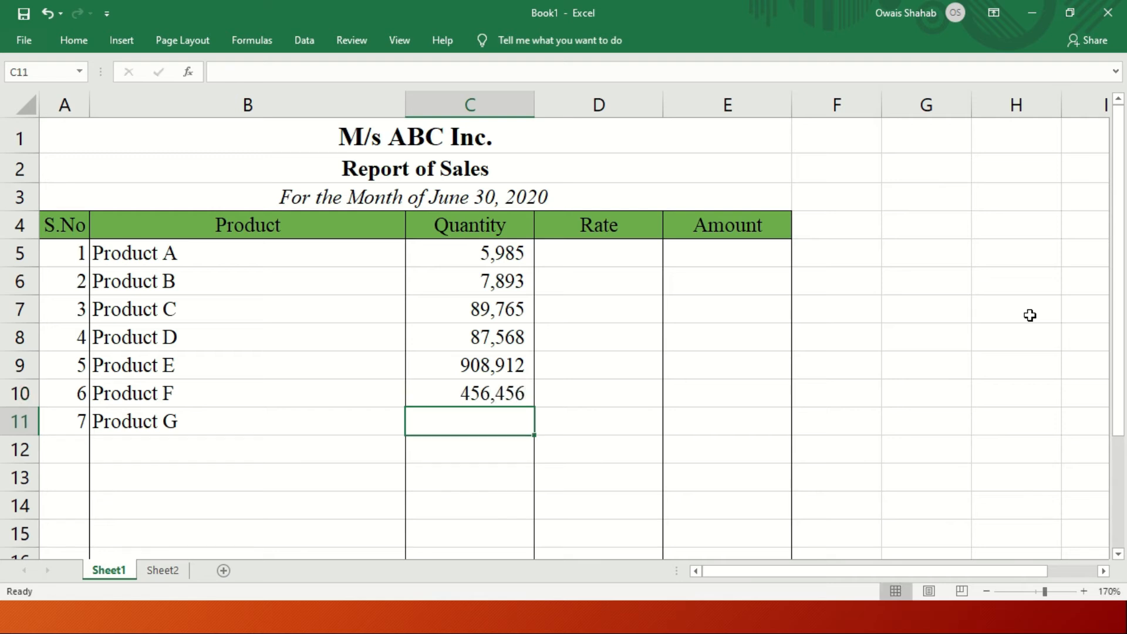
pyautogui.write('987987')
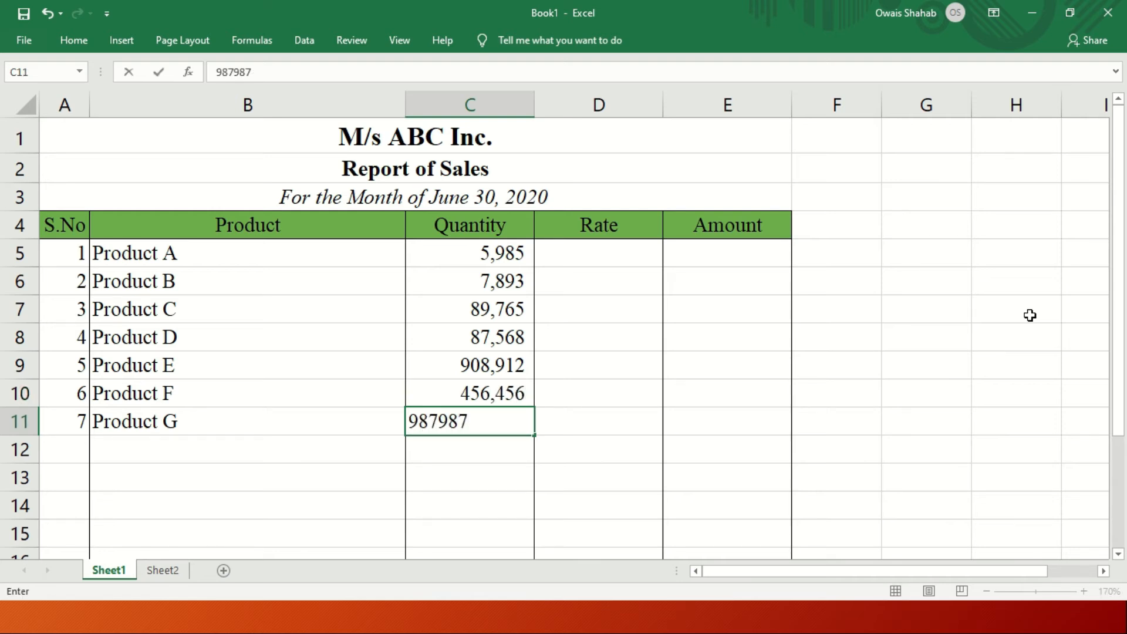
pyautogui.press('Tab')
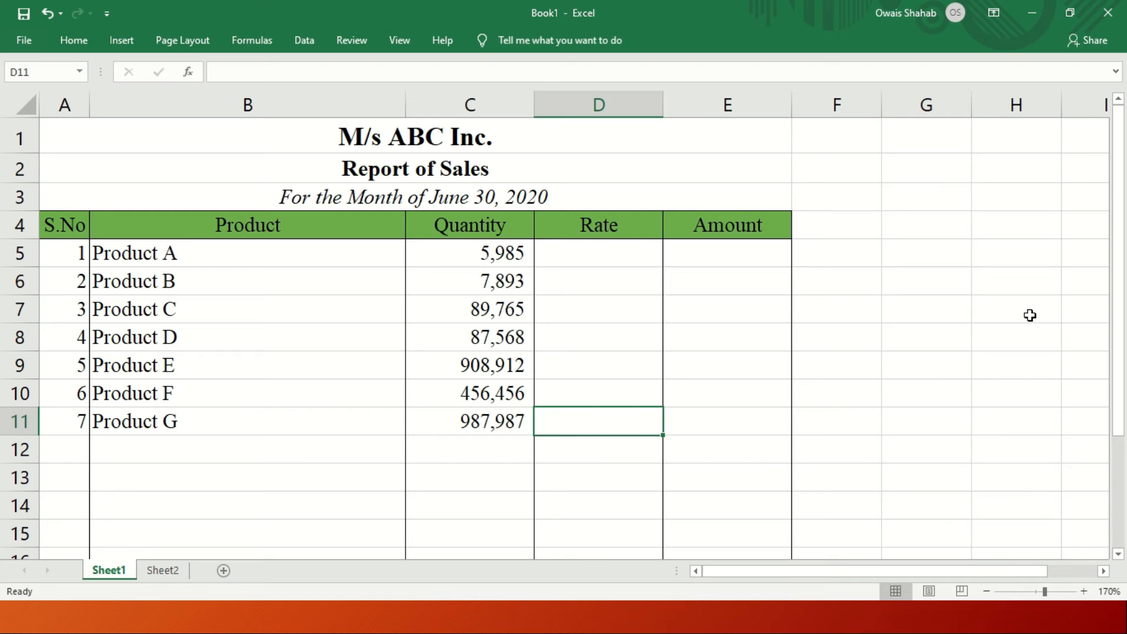
# Try a rate of 5.5 for Product A in D5, then clear the cell
pyautogui.press('Up')
pyautogui.press('Up')
pyautogui.press('Up')
pyautogui.press('Up')
pyautogui.press('Up')
pyautogui.press('Up')
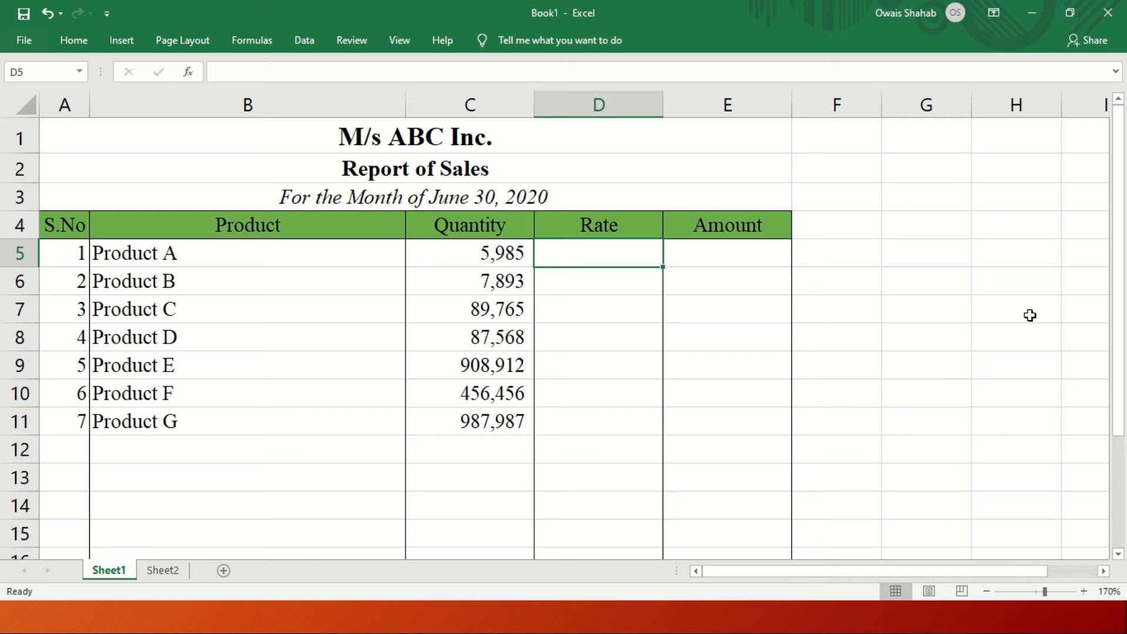
pyautogui.write('5.')
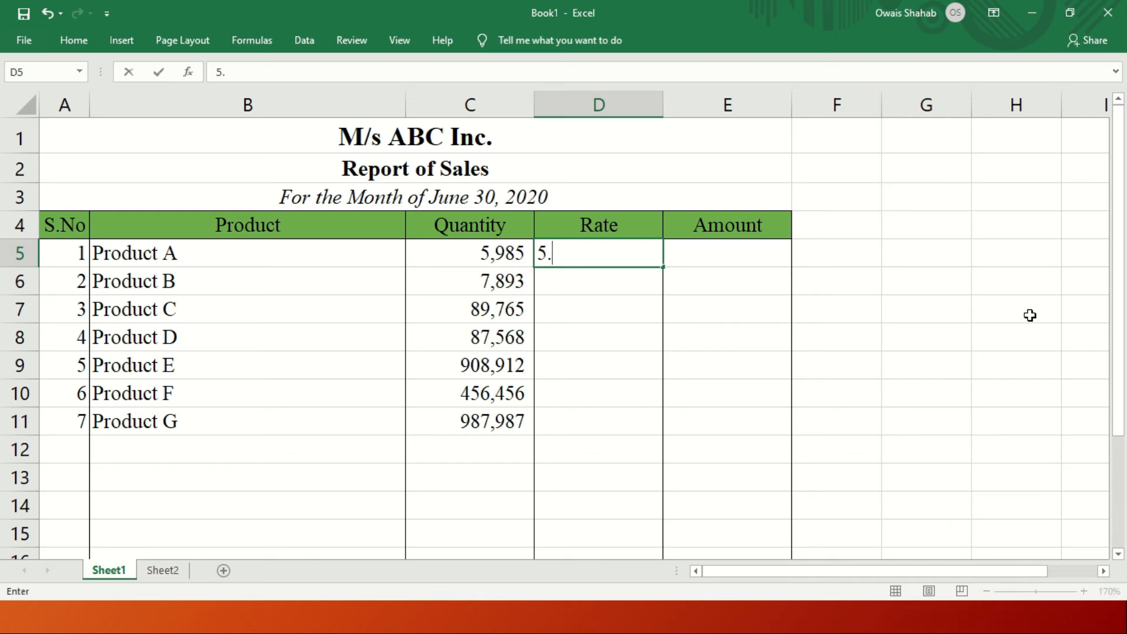
pyautogui.write('5')
pyautogui.press('Return')
pyautogui.press('Up')
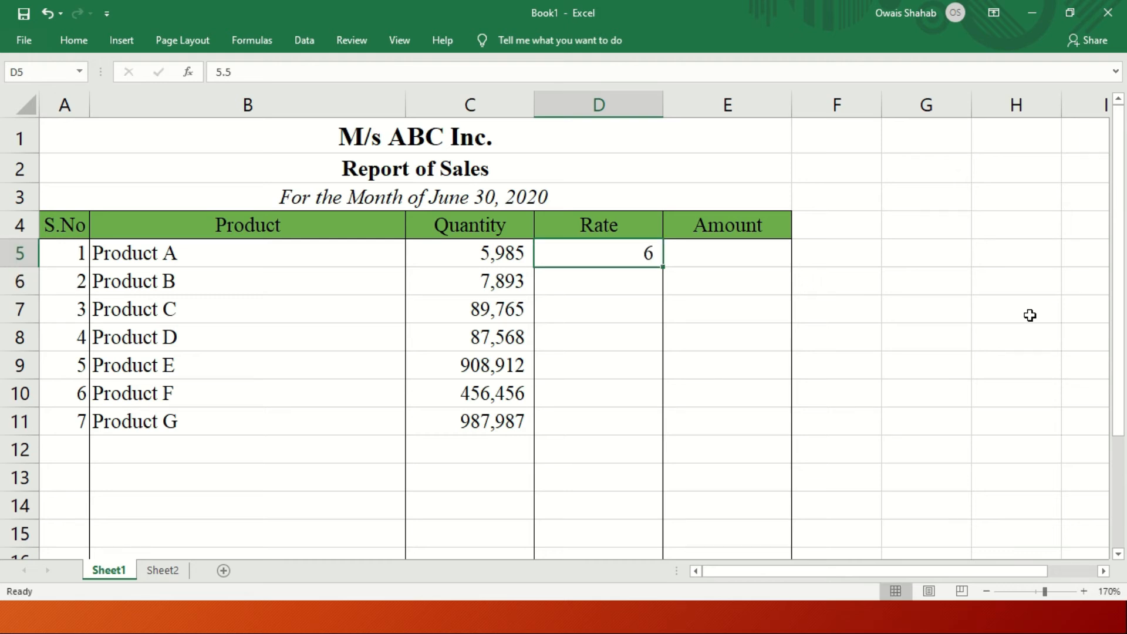
pyautogui.write('98')
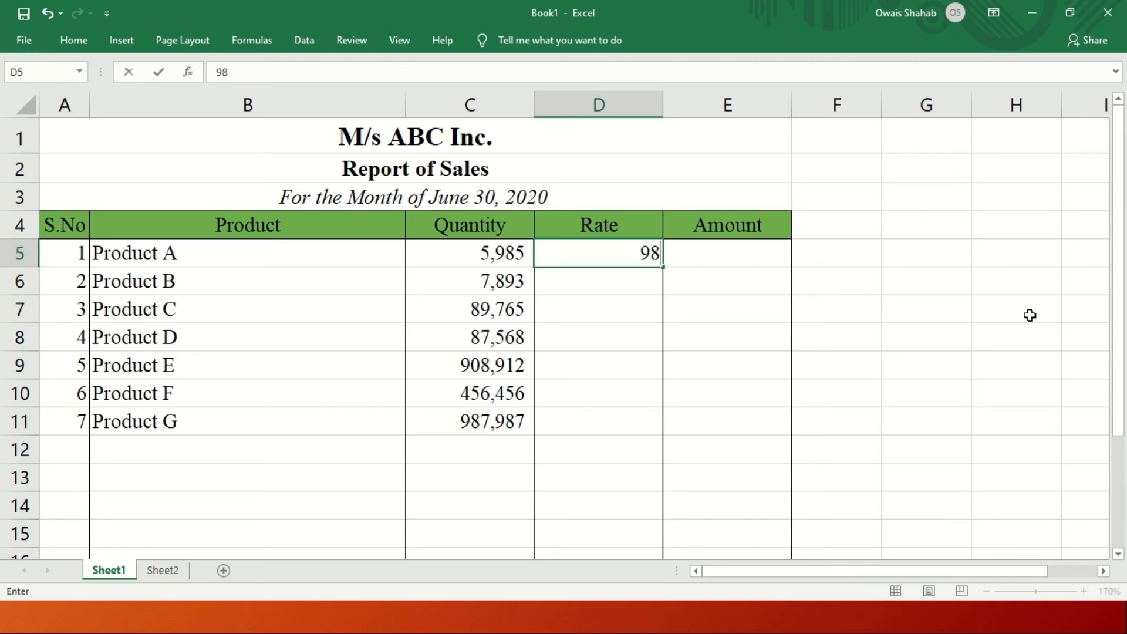
pyautogui.press('BackSpace')
pyautogui.press('BackSpace')
# Format the whole Rate column to show two decimal places
pyautogui.click(601, 98)
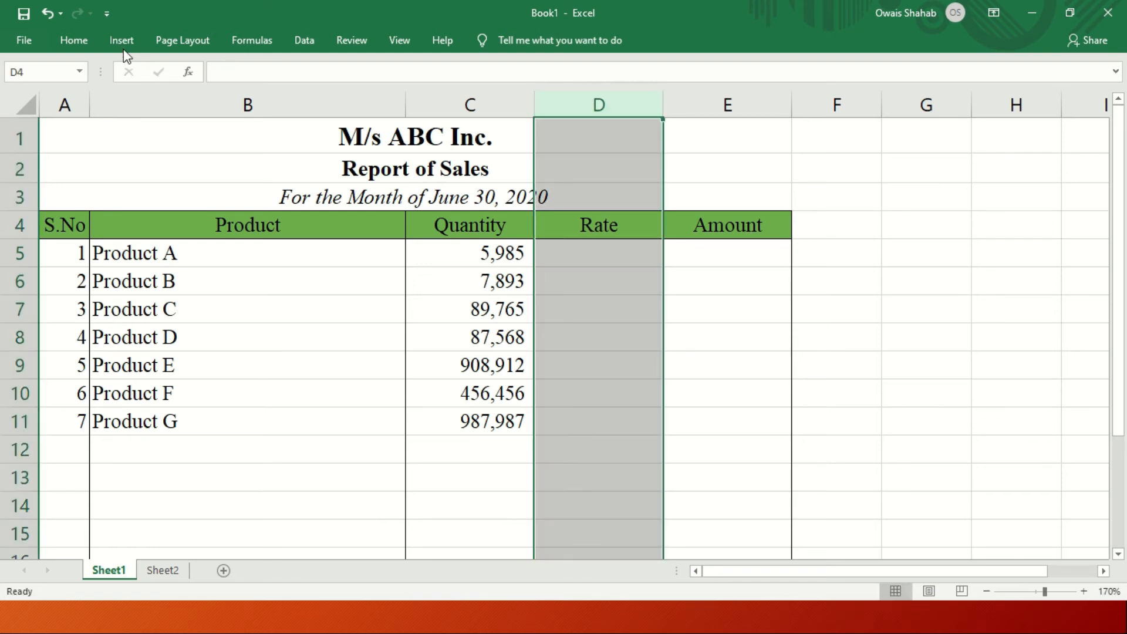
pyautogui.click(83, 43)
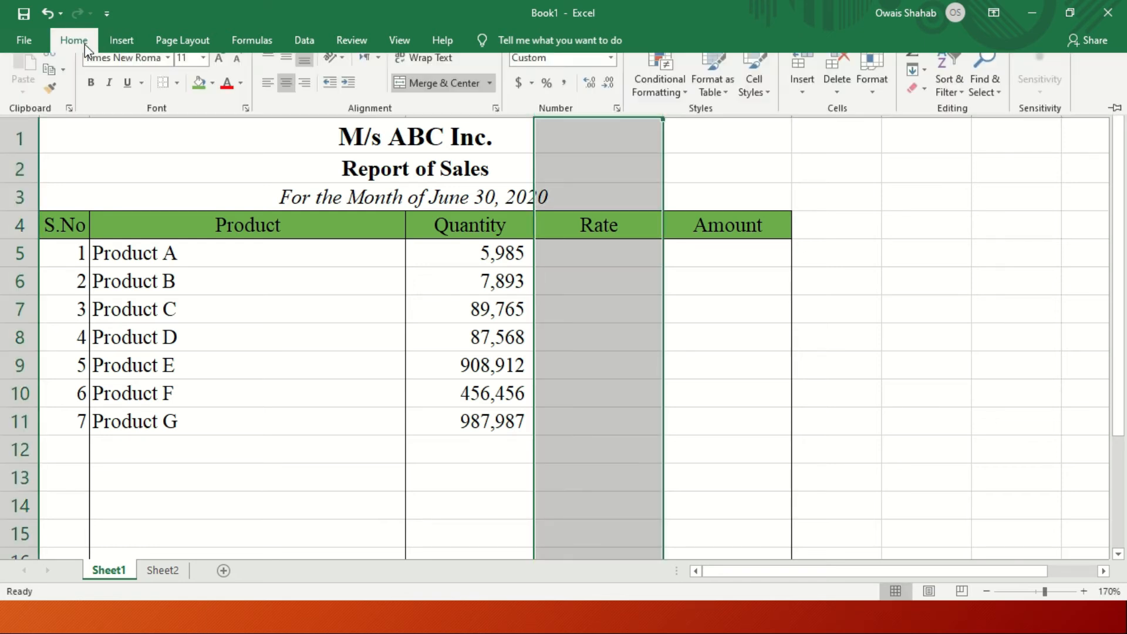
pyautogui.click(597, 98)
# Enter the rates 56.89, 76.98 and 89.34 for Products A to C in D5 to D7
pyautogui.click(607, 244)
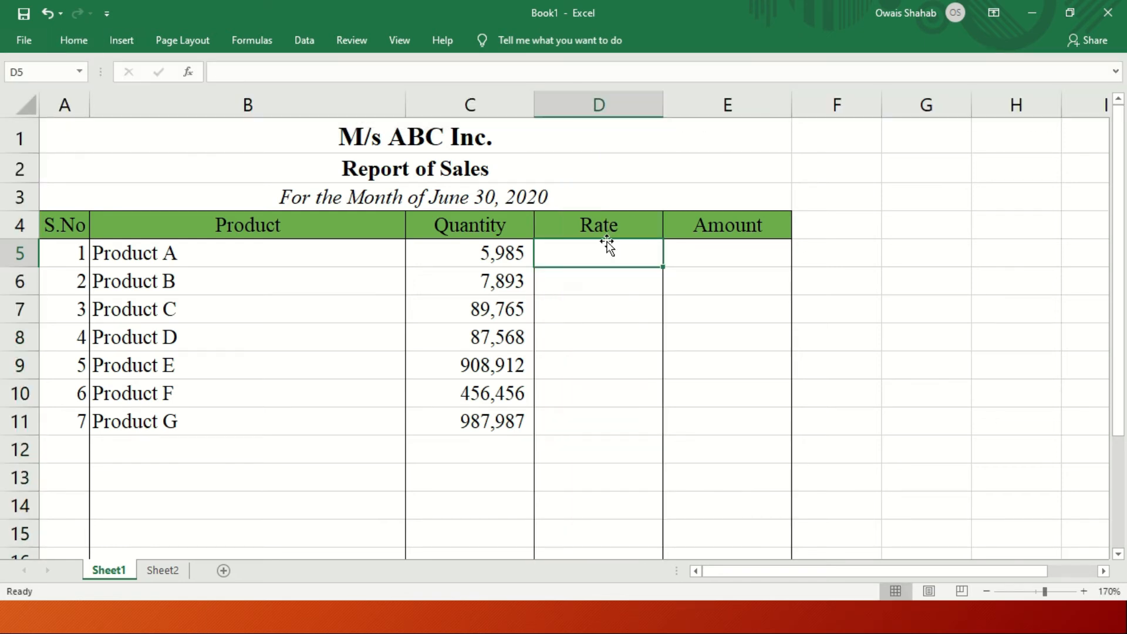
pyautogui.write('56')
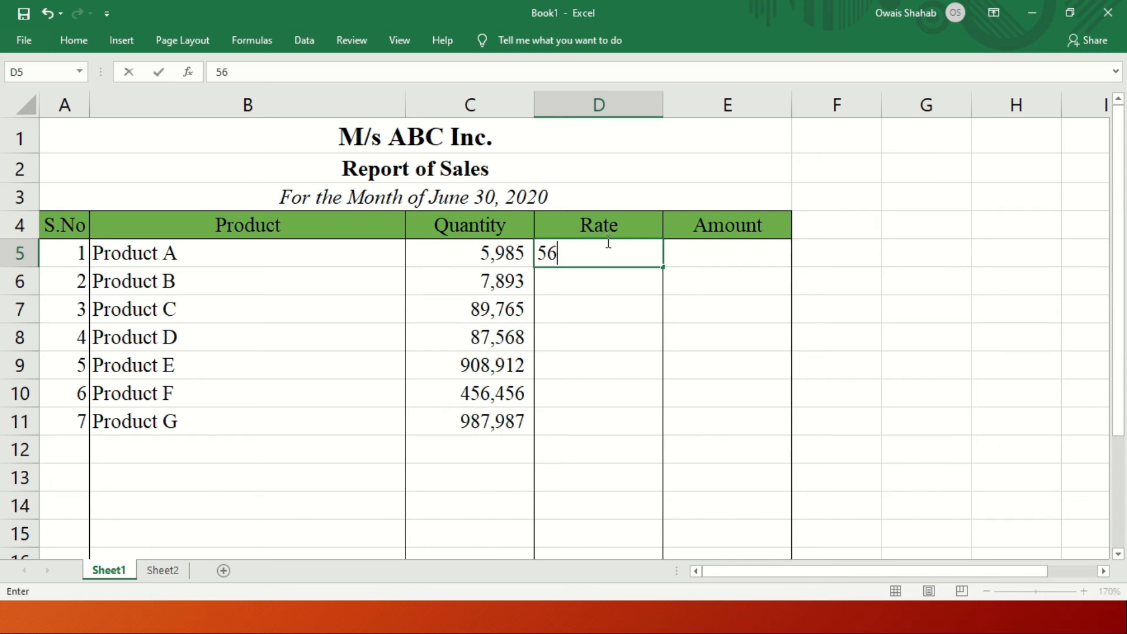
pyautogui.write('.89')
pyautogui.press('Return')
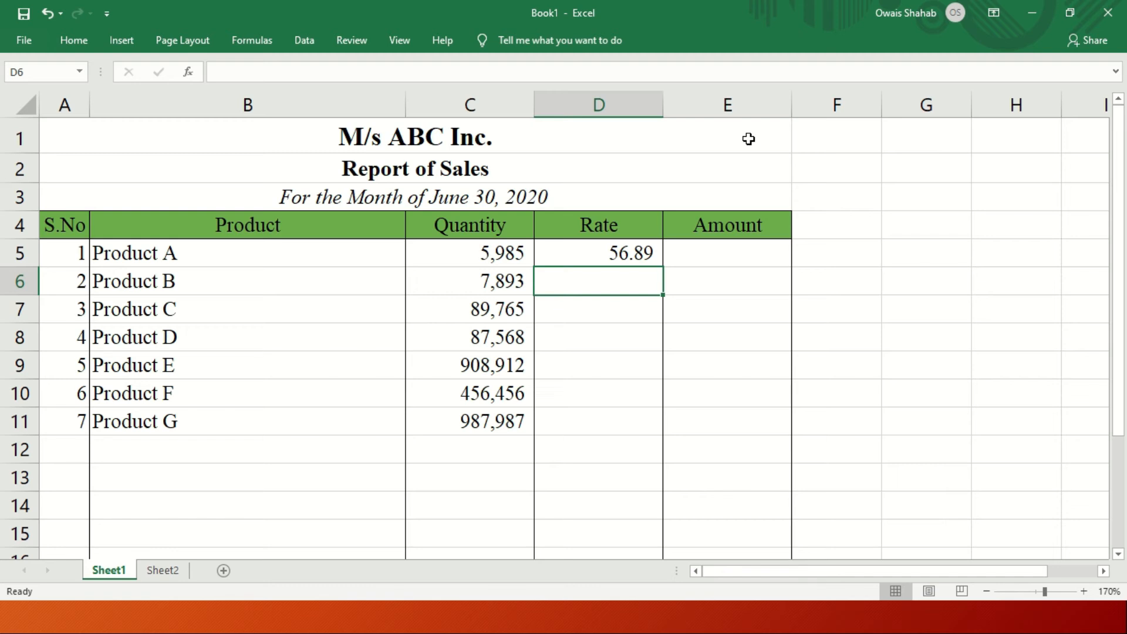
pyautogui.write('76')
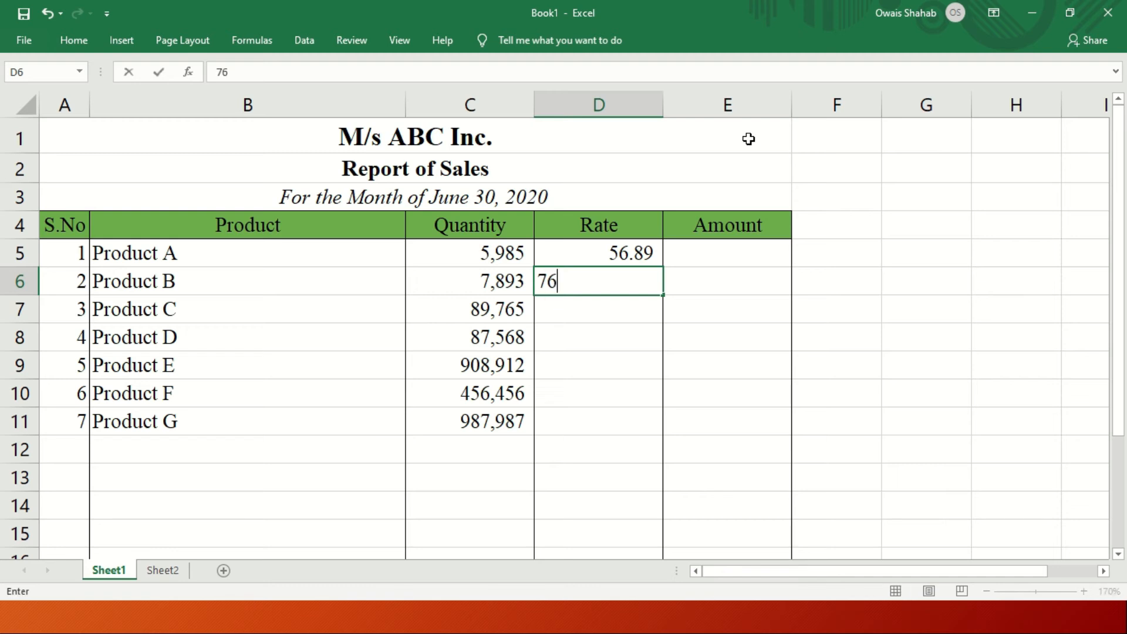
pyautogui.write('.98')
pyautogui.press('Return')
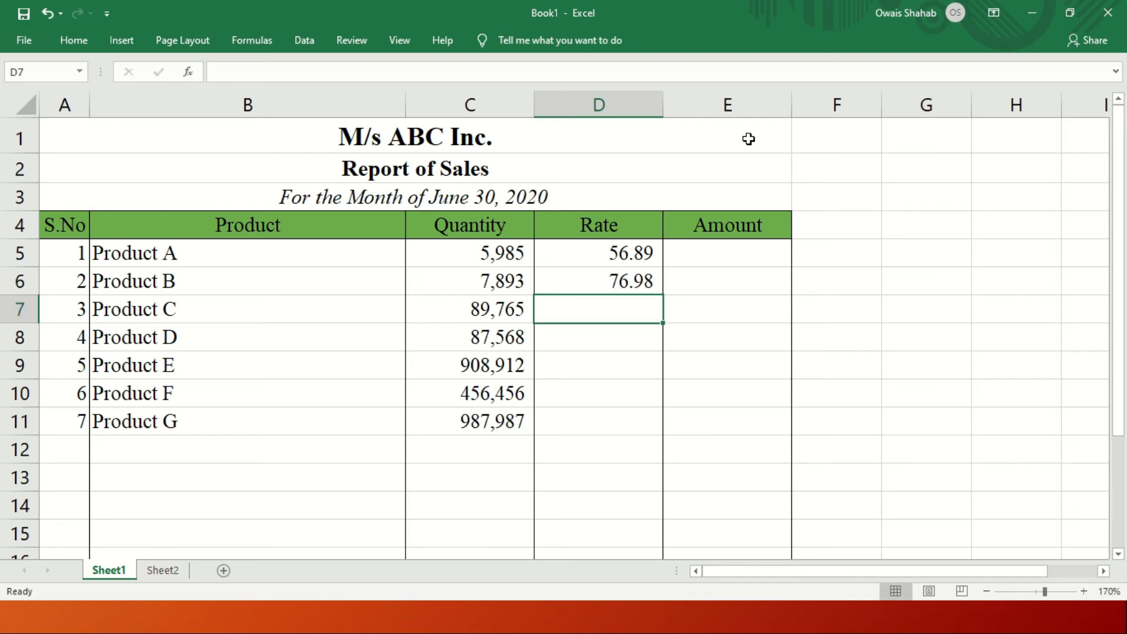
pyautogui.write('89.')
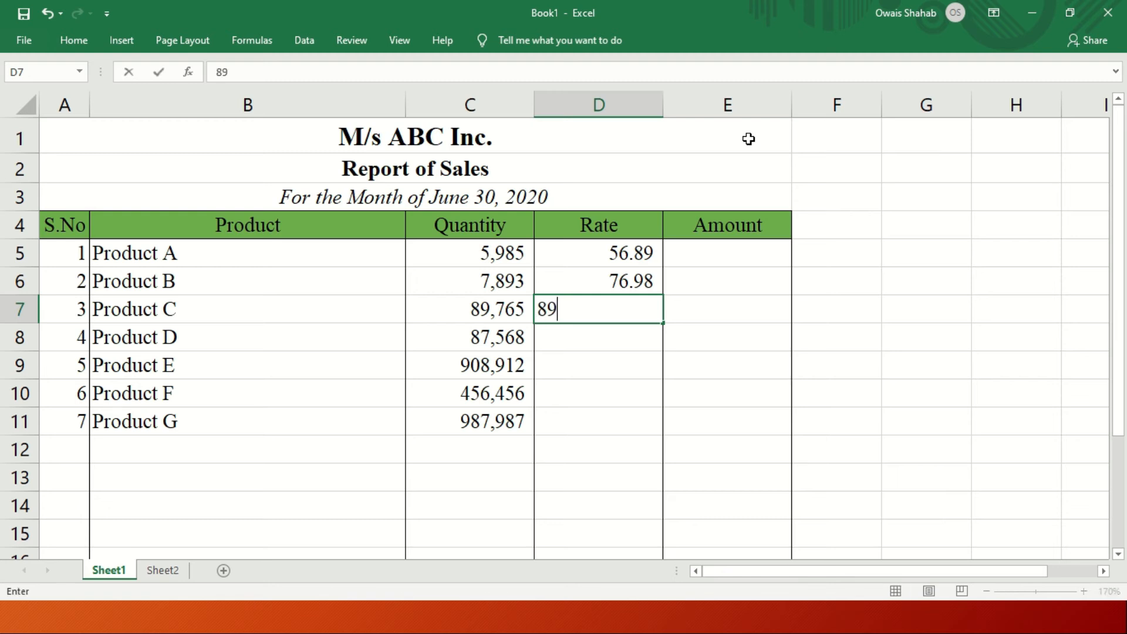
pyautogui.write('4')
pyautogui.press('Return')
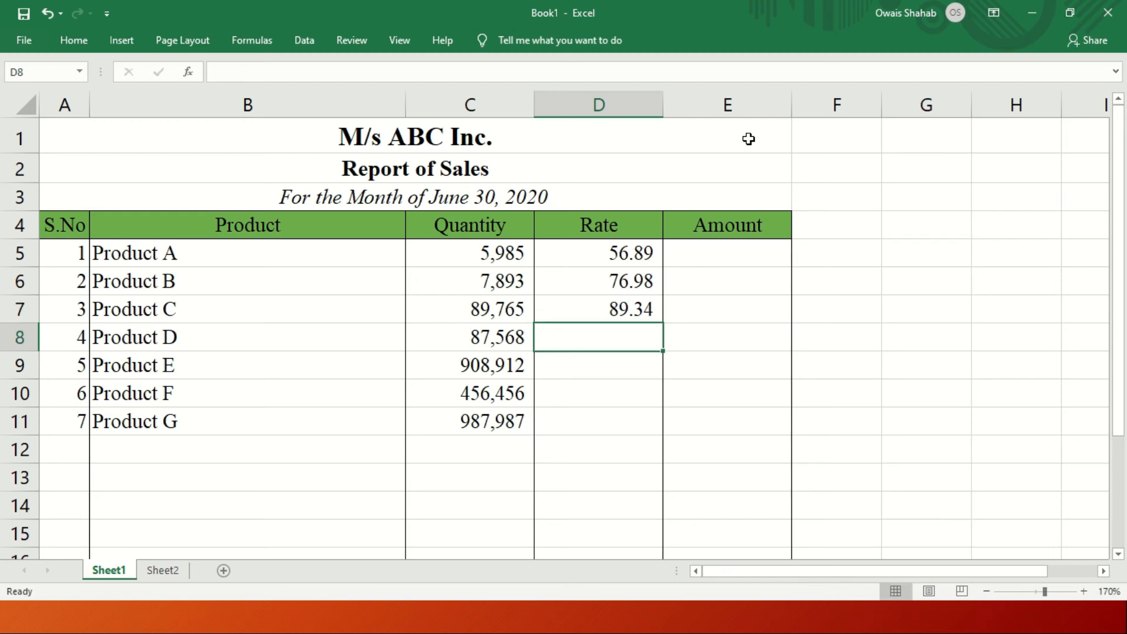
# Enter the rates 88.36, 34.35, 54.54 and 89.90 for Products D to G in D8 to D11
pyautogui.write('88.36')
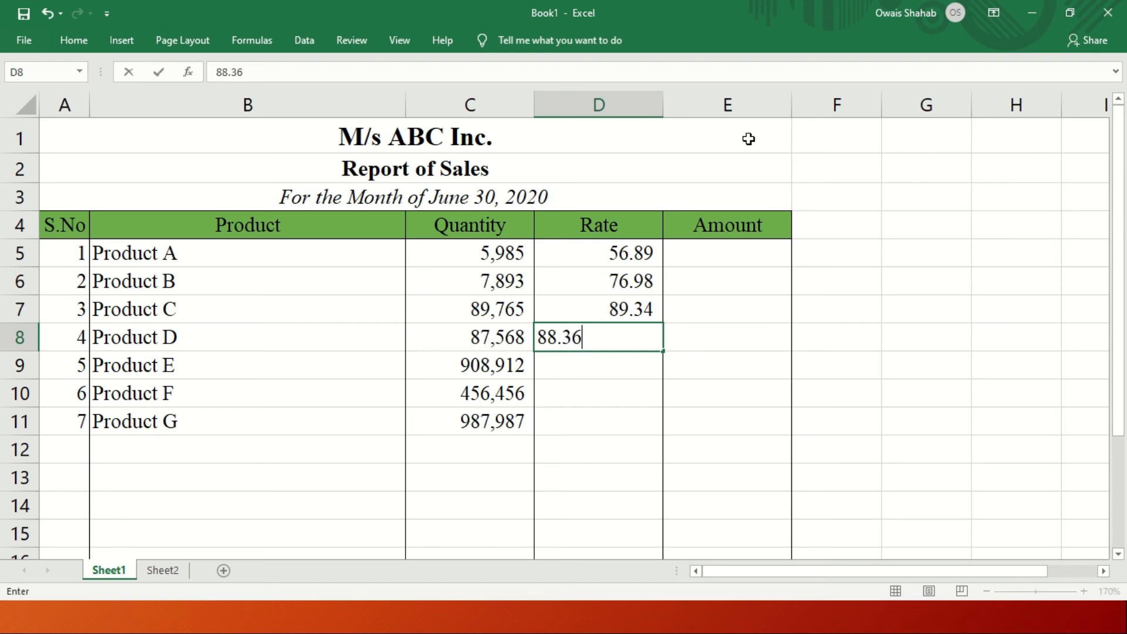
pyautogui.press('Return')
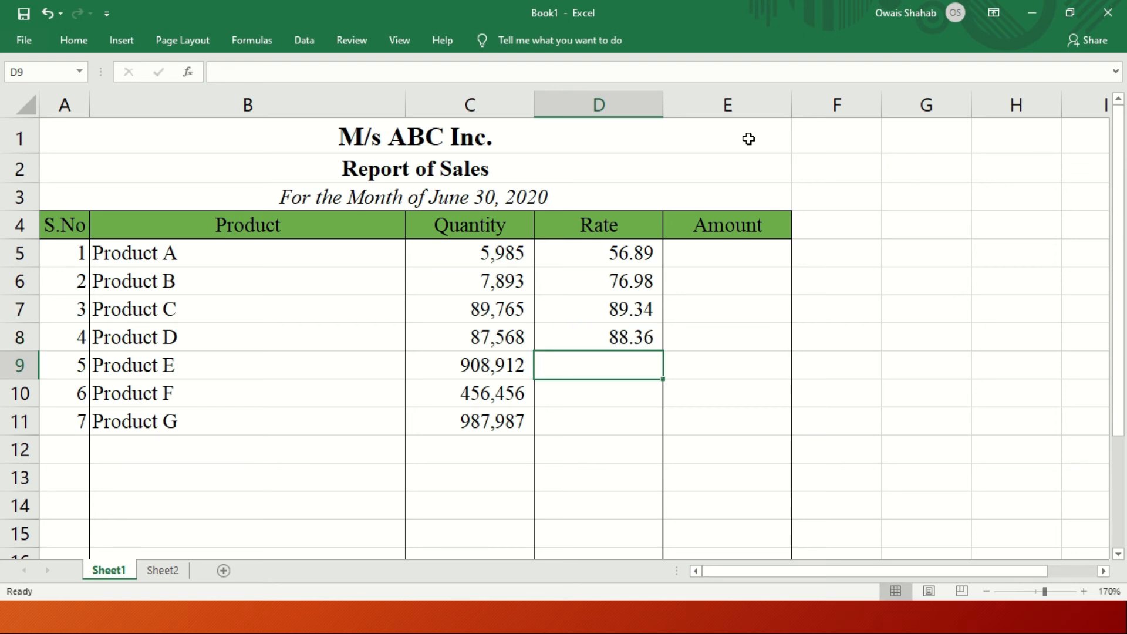
pyautogui.write('34.35')
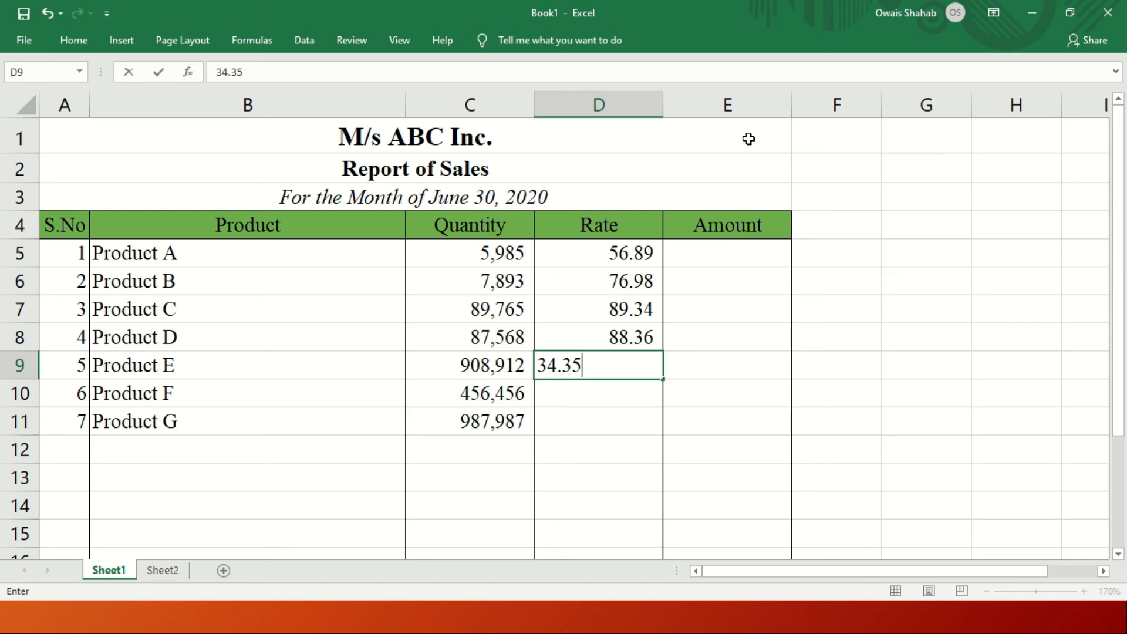
pyautogui.press('Return')
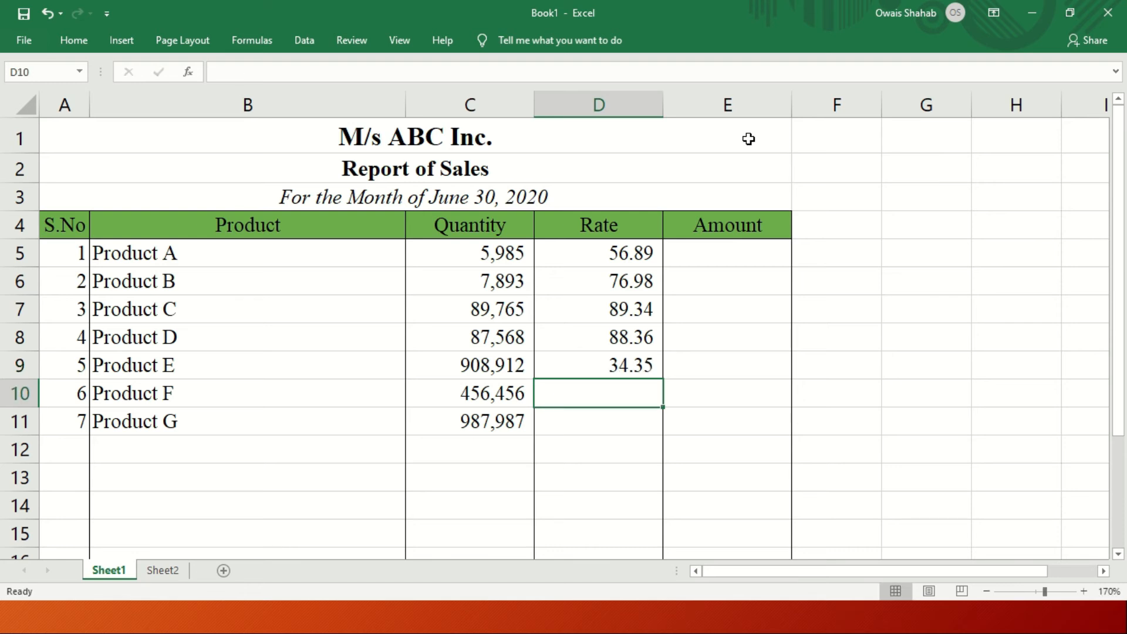
pyautogui.write('54.54')
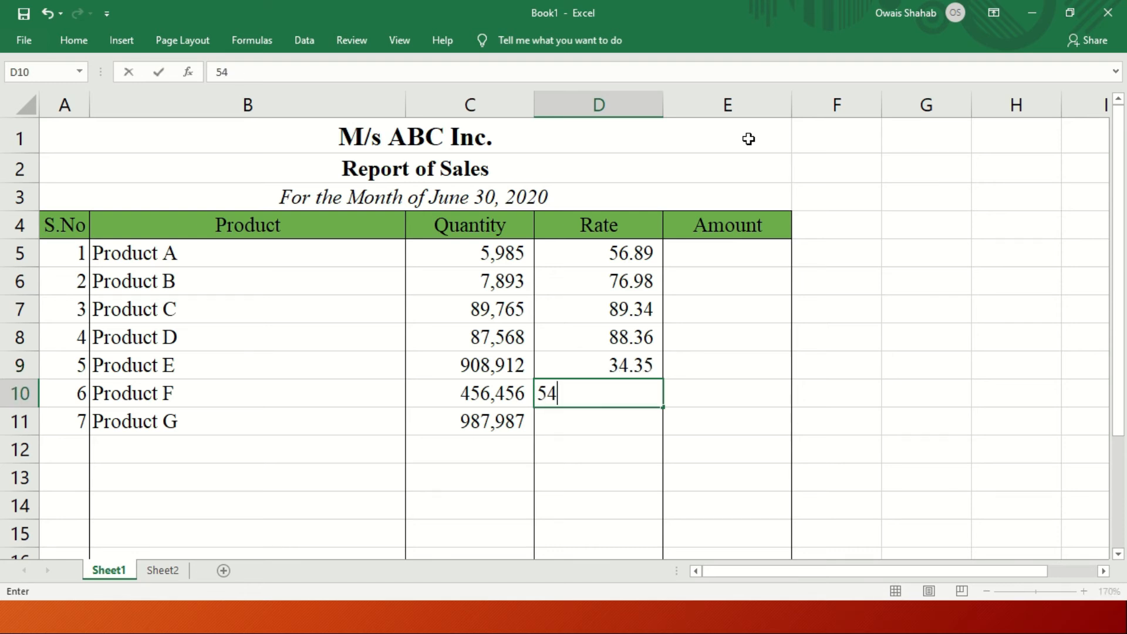
pyautogui.press('Return')
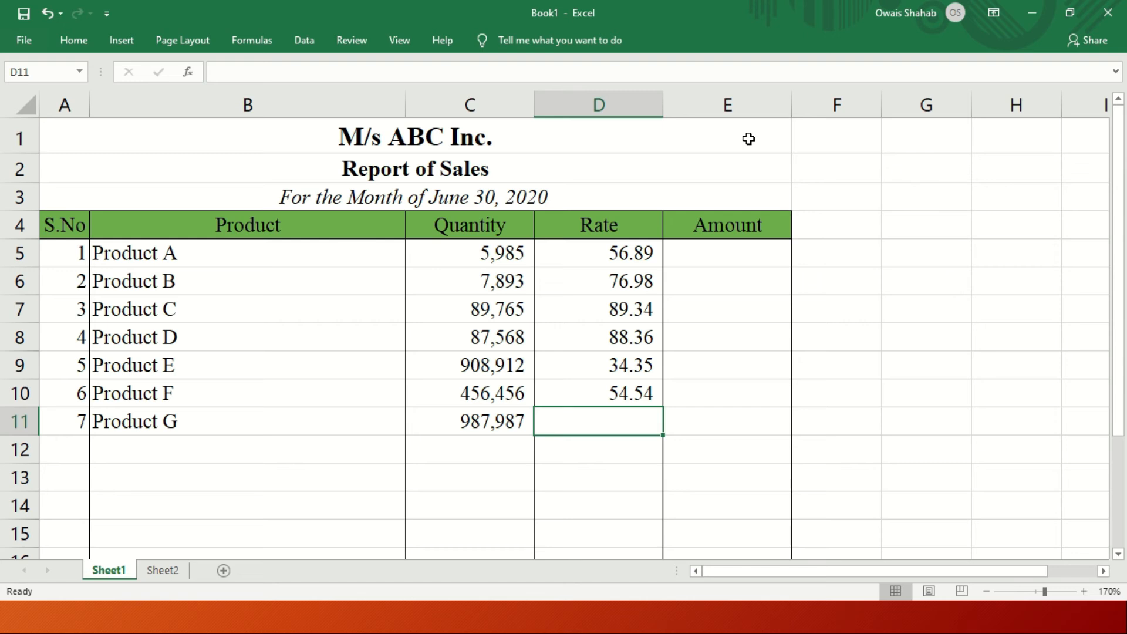
pyautogui.write('89.90')
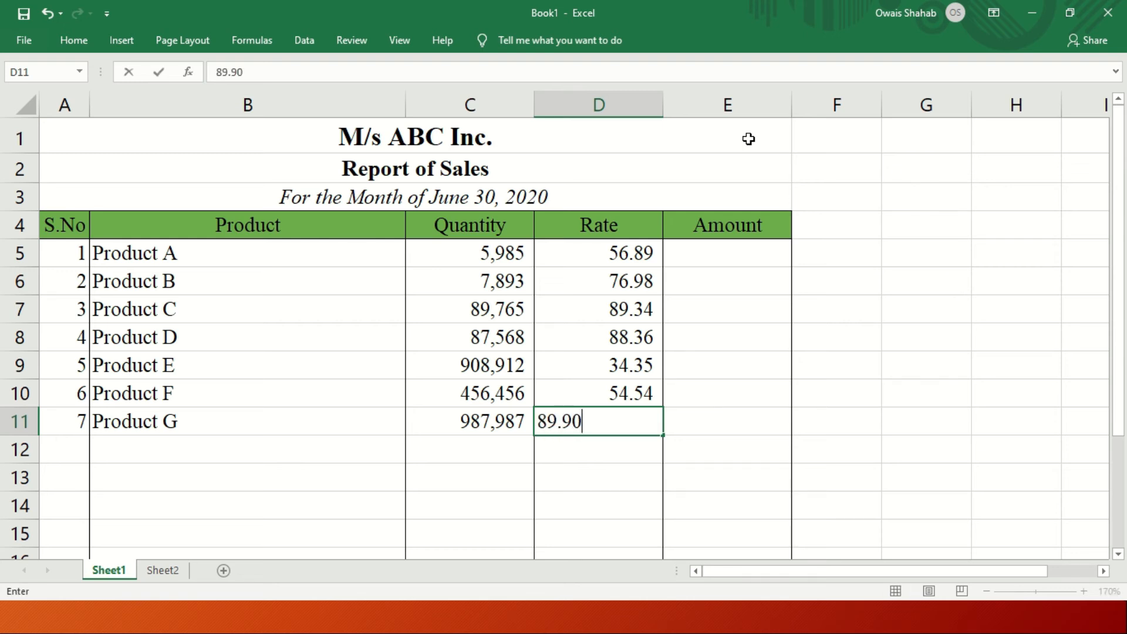
pyautogui.press('Tab')
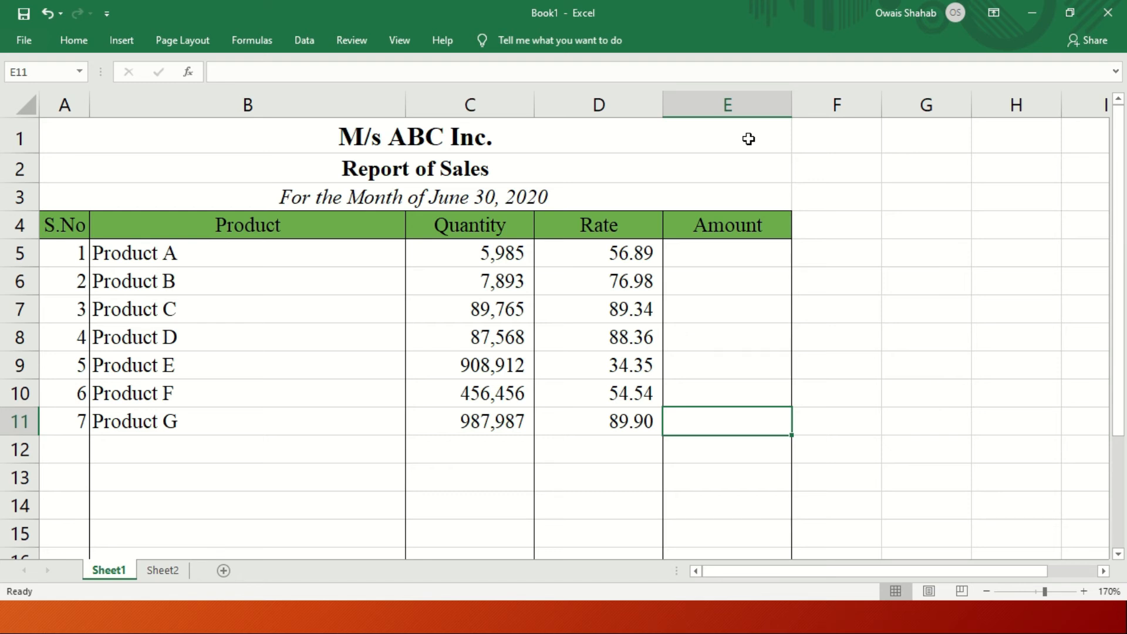
# Calculate Product A's amount in E5 as quantity times rate with the formula =C5*D5
pyautogui.press('Up')
pyautogui.press('Up')
pyautogui.press('Up')
pyautogui.press('Up')
pyautogui.press('Up')
pyautogui.press('Up')
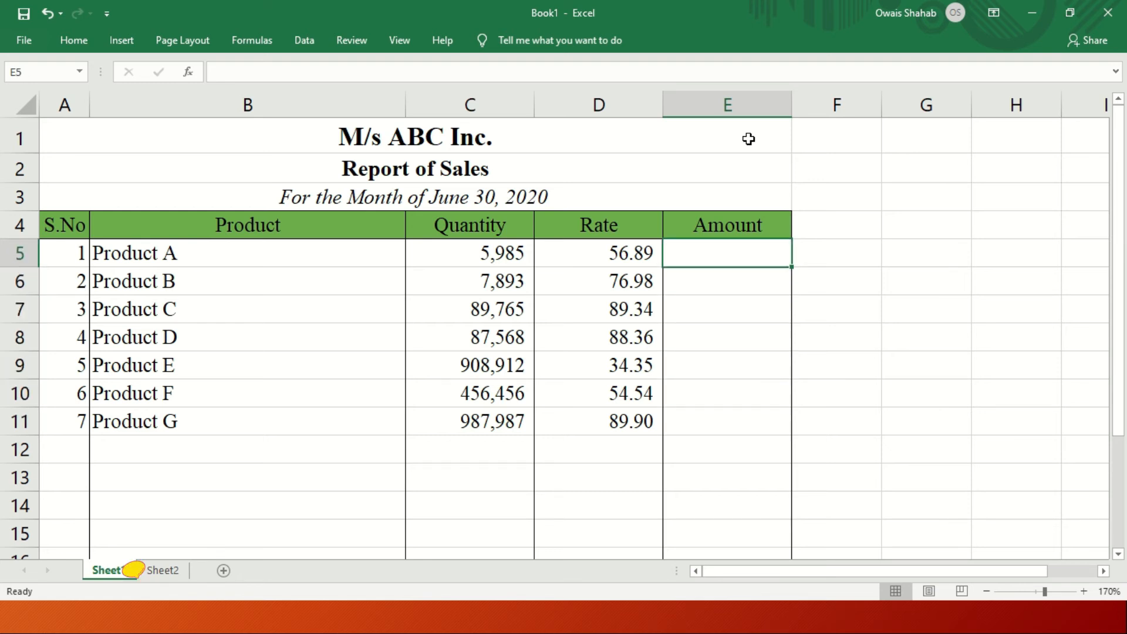
pyautogui.write('=')
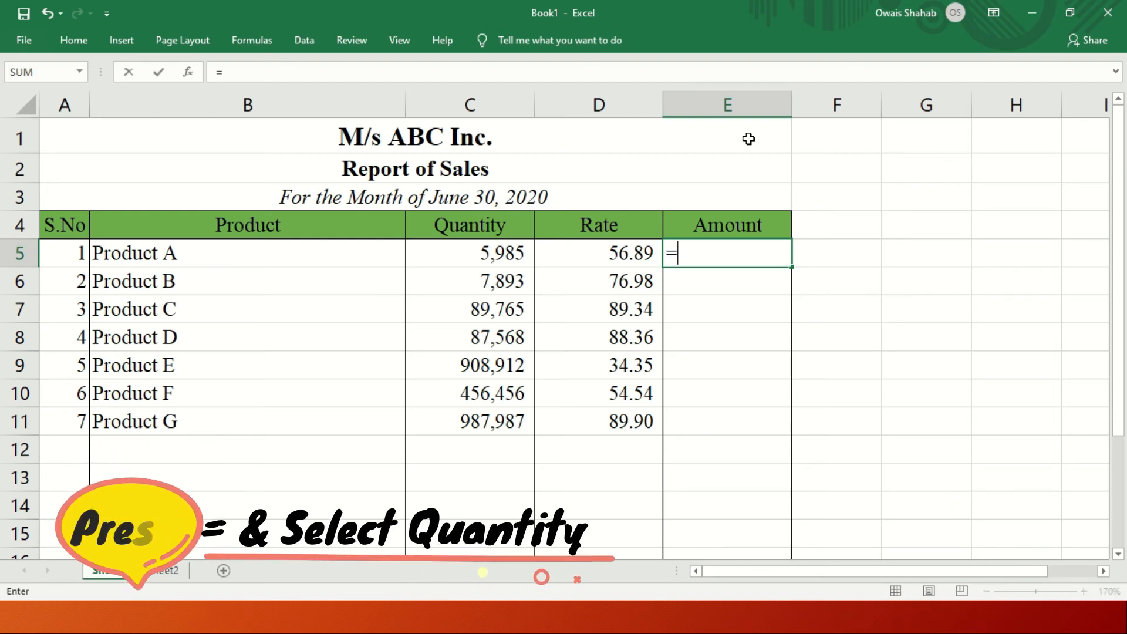
pyautogui.click(495, 253)
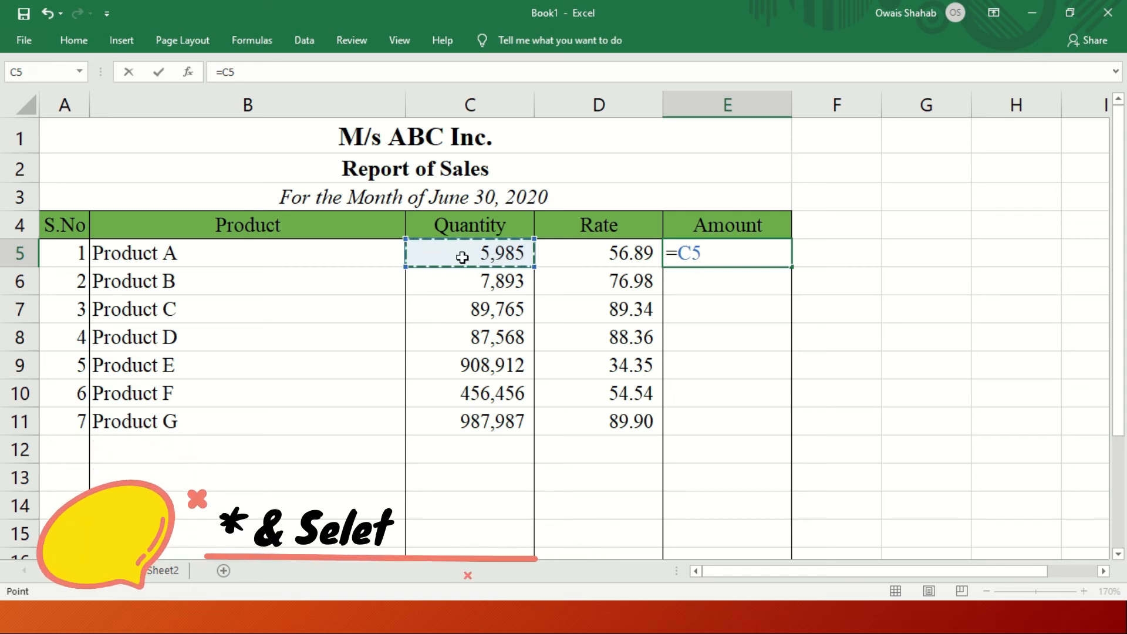
pyautogui.write('*')
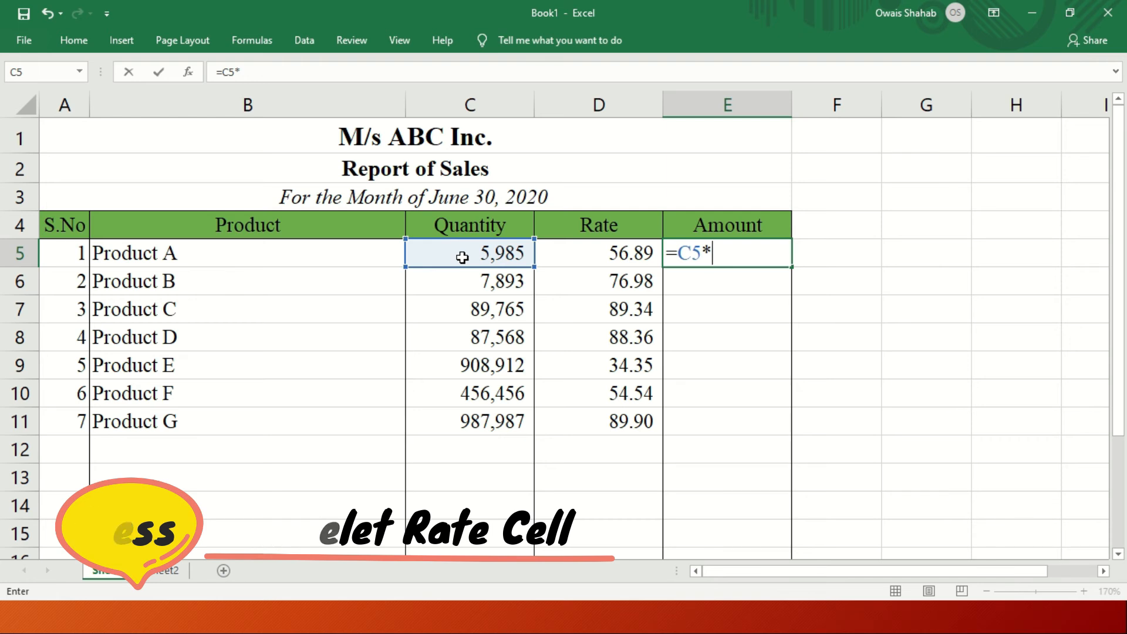
pyautogui.click(565, 260)
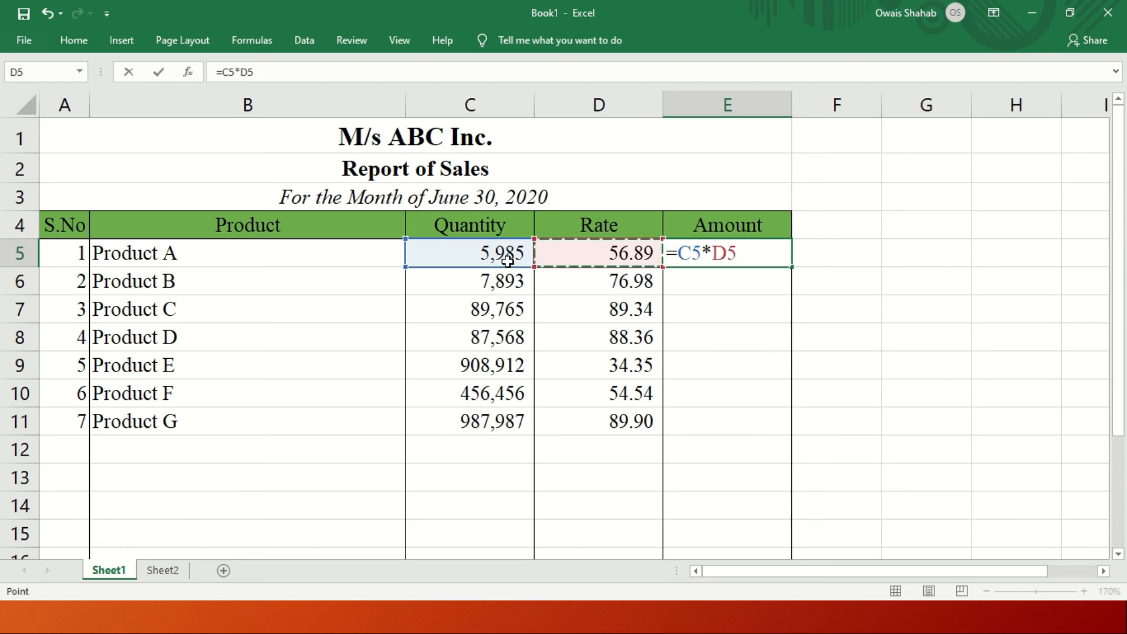
pyautogui.press('Return')
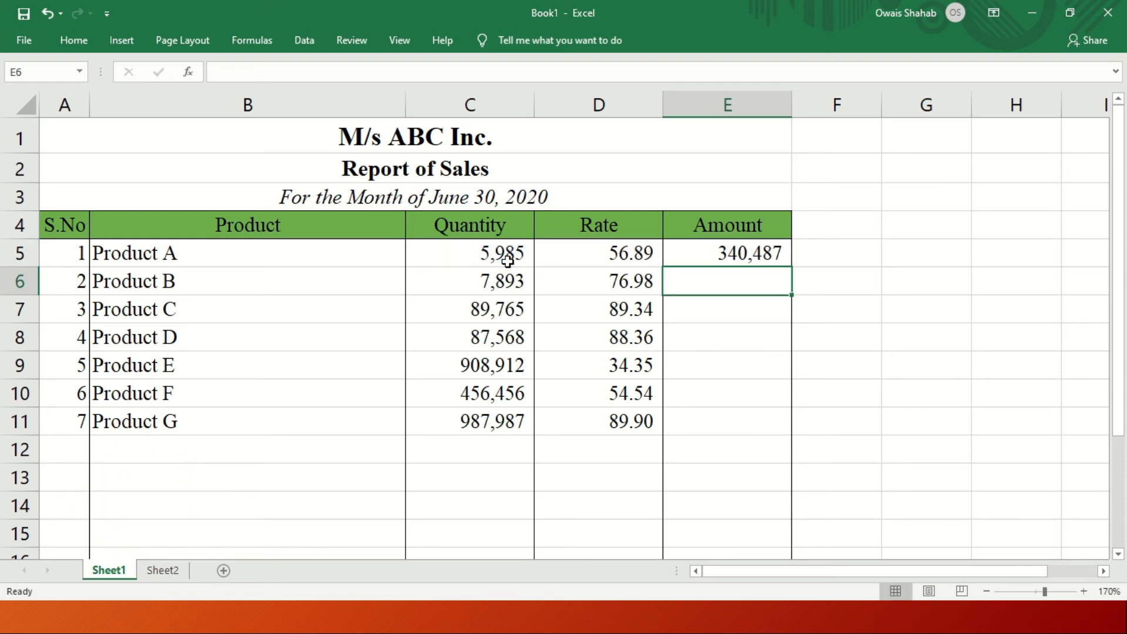
# Fill the amount formula from E5 down through E11 for Products B to G
pyautogui.click(752, 253)
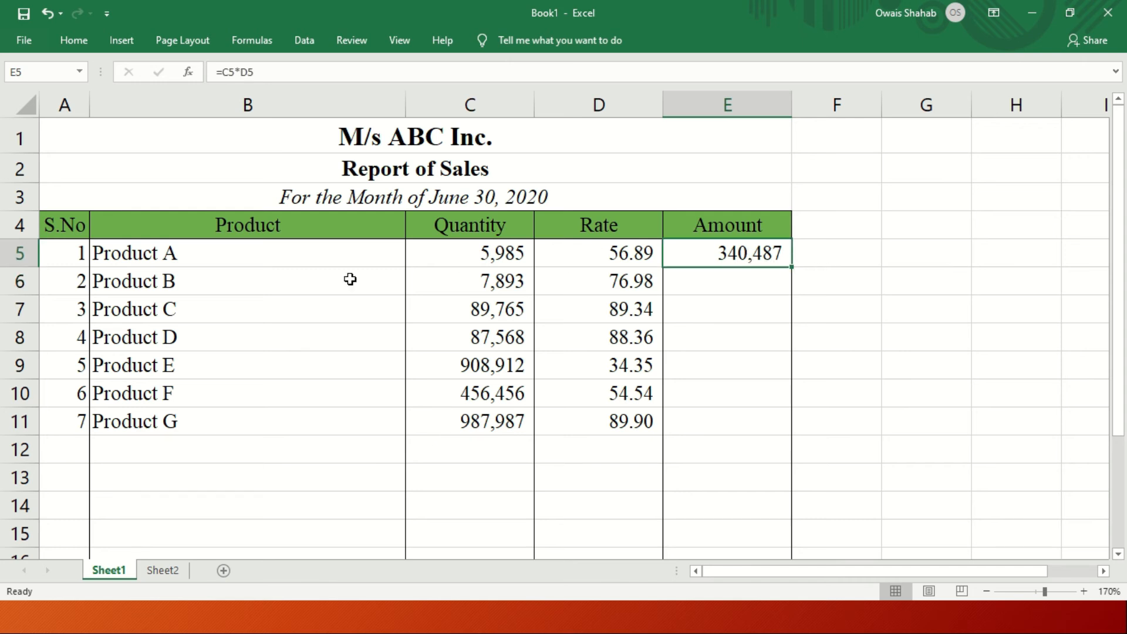
pyautogui.click(682, 282)
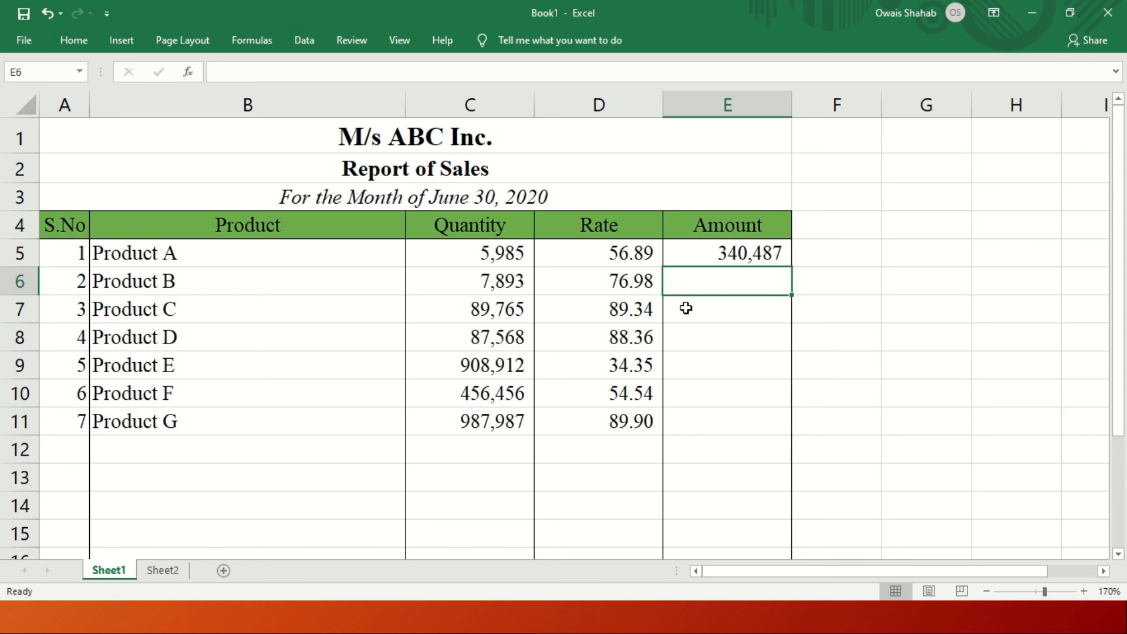
pyautogui.click(685, 306)
pyautogui.click(691, 355)
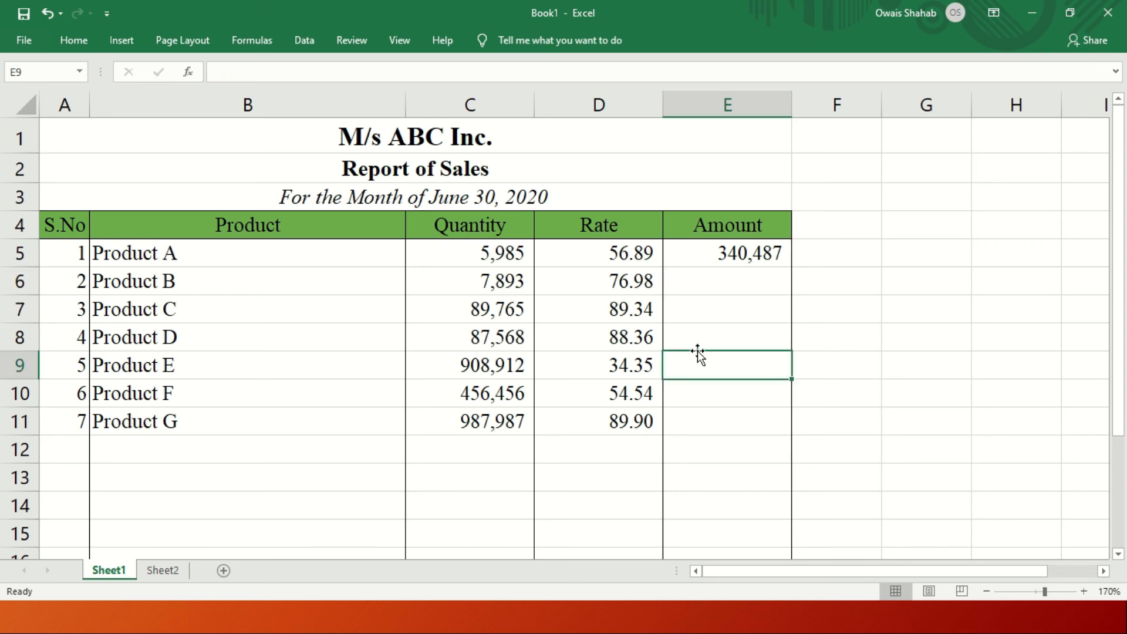
pyautogui.click(704, 253)
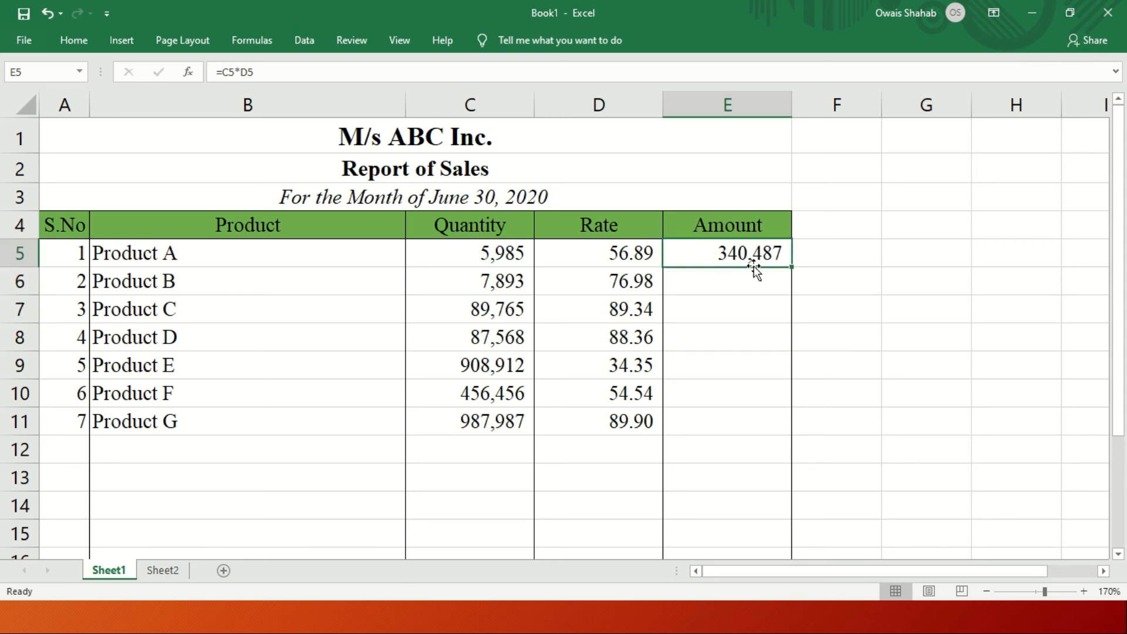
pyautogui.moveTo(792, 270); pyautogui.dragTo(769, 434)
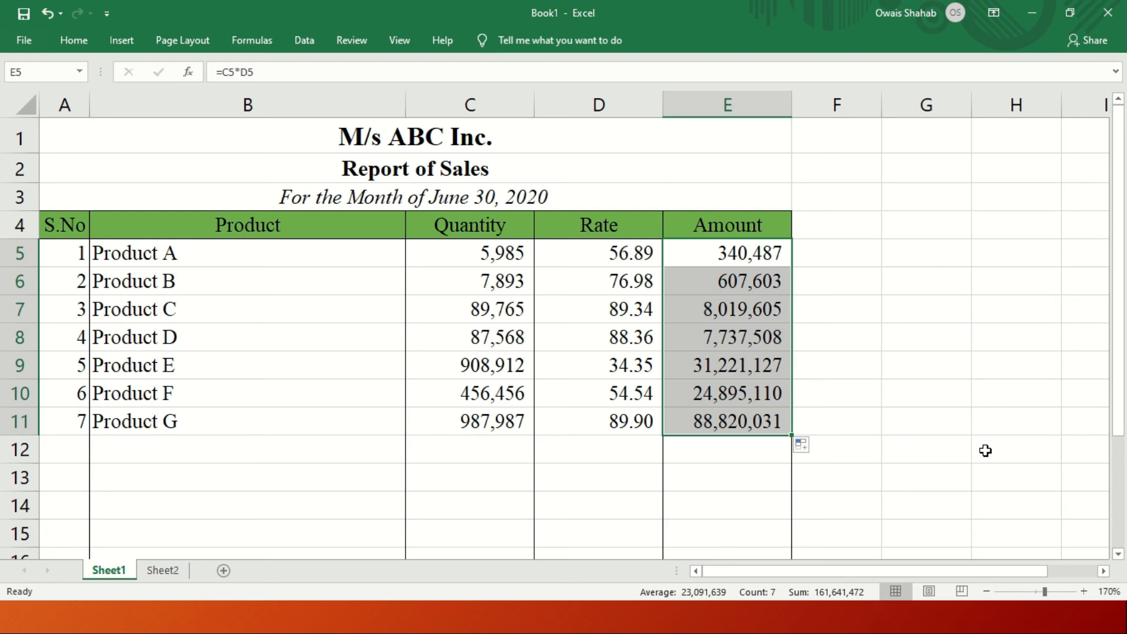
# Enter the label "Total Sales" in B12 below the product names
pyautogui.press('Down')
pyautogui.press('Down')
pyautogui.press('Down')
pyautogui.press('Down')
pyautogui.press('Down')
pyautogui.press('Down')
pyautogui.press('Down')
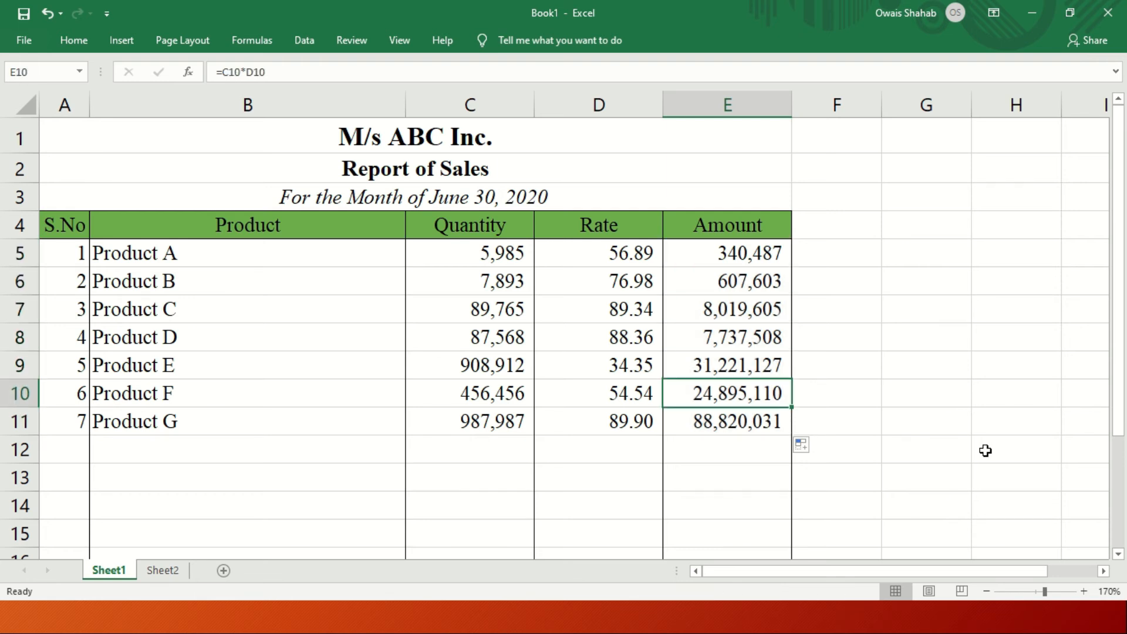
pyautogui.press('Left')
pyautogui.press('Left')
pyautogui.press('Left')
pyautogui.press('Left')
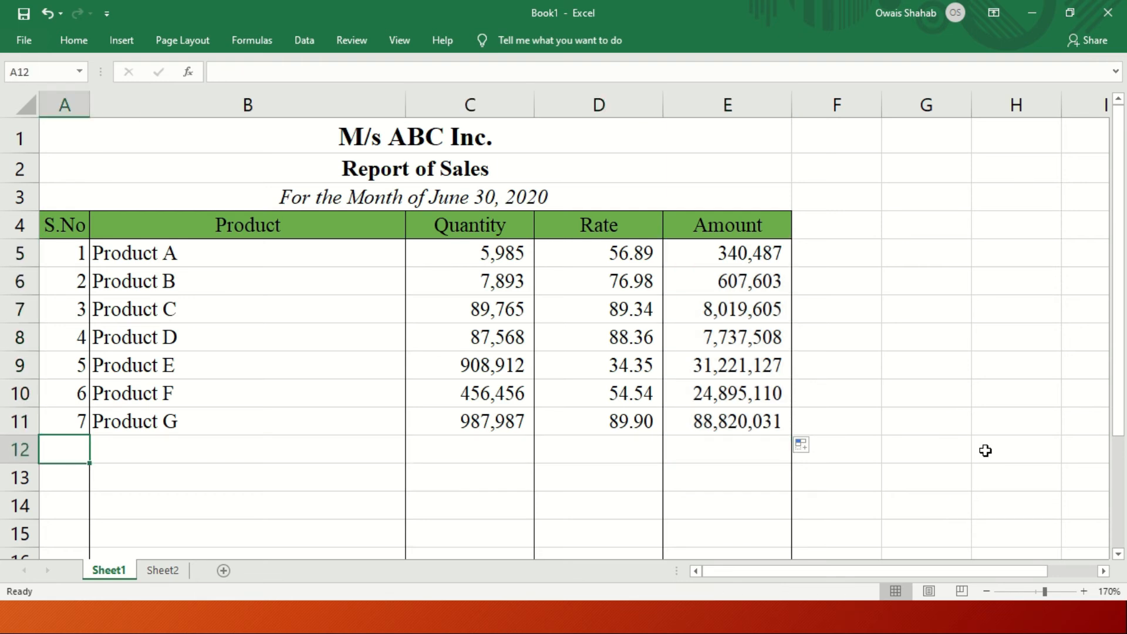
pyautogui.press('Right')
pyautogui.write('TOtal ')
pyautogui.write('Slaes')
pyautogui.press('BackSpace')
pyautogui.press('BackSpace')
pyautogui.press('BackSpace')
pyautogui.press('BackSpace')
pyautogui.write('ales')
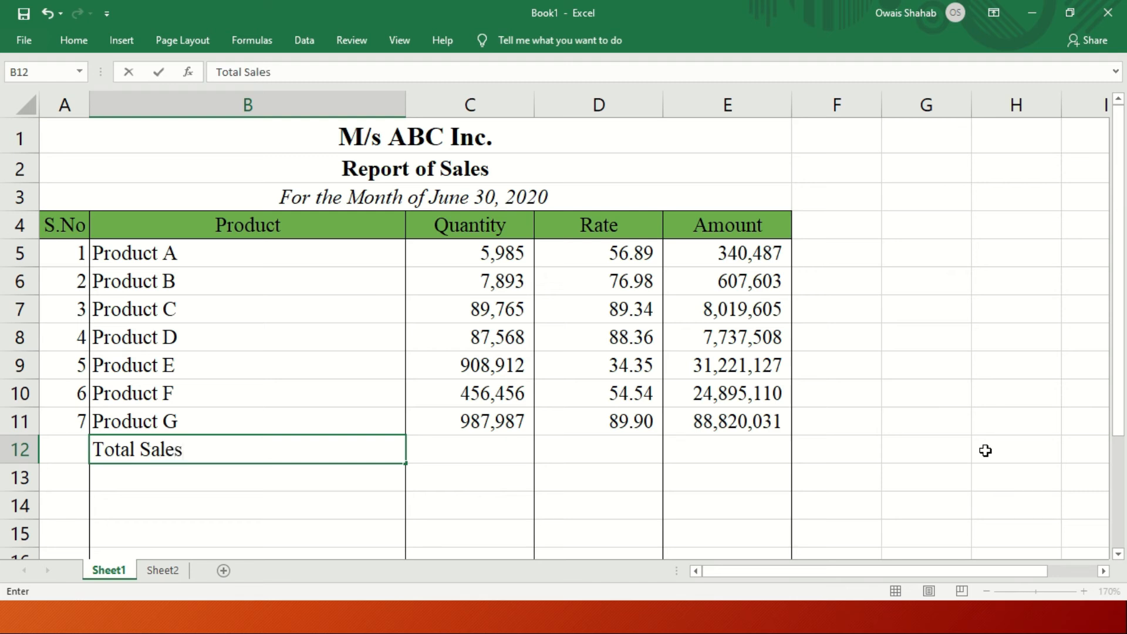
# Add a top border to the Total Sales amount cell E12
pyautogui.press('Right')
pyautogui.press('Right')
pyautogui.press('Right')
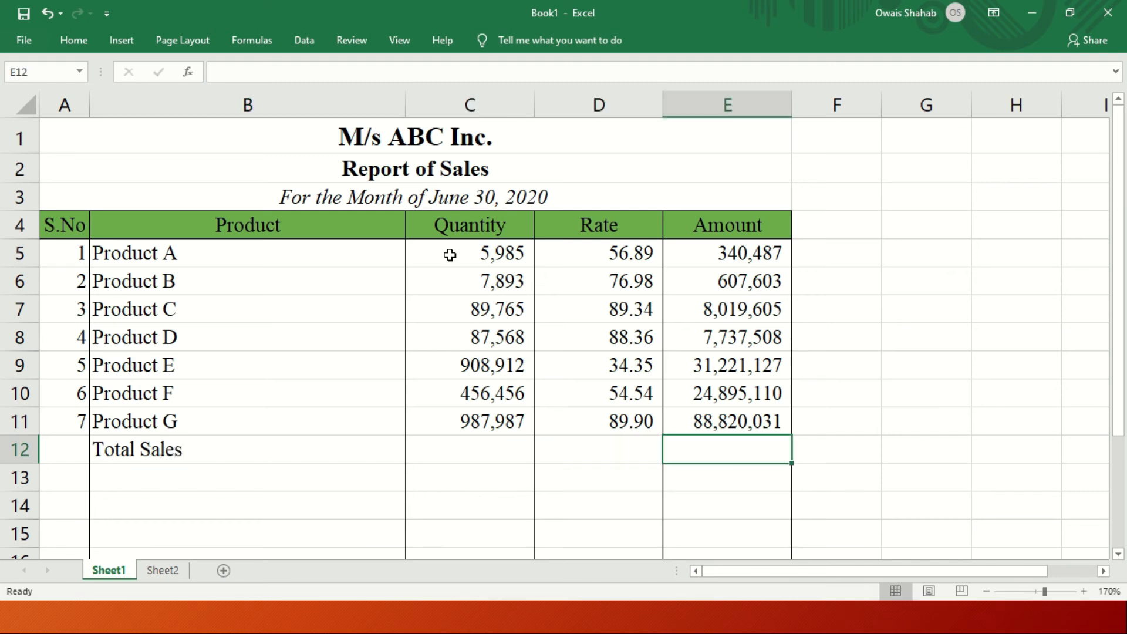
pyautogui.click(83, 42)
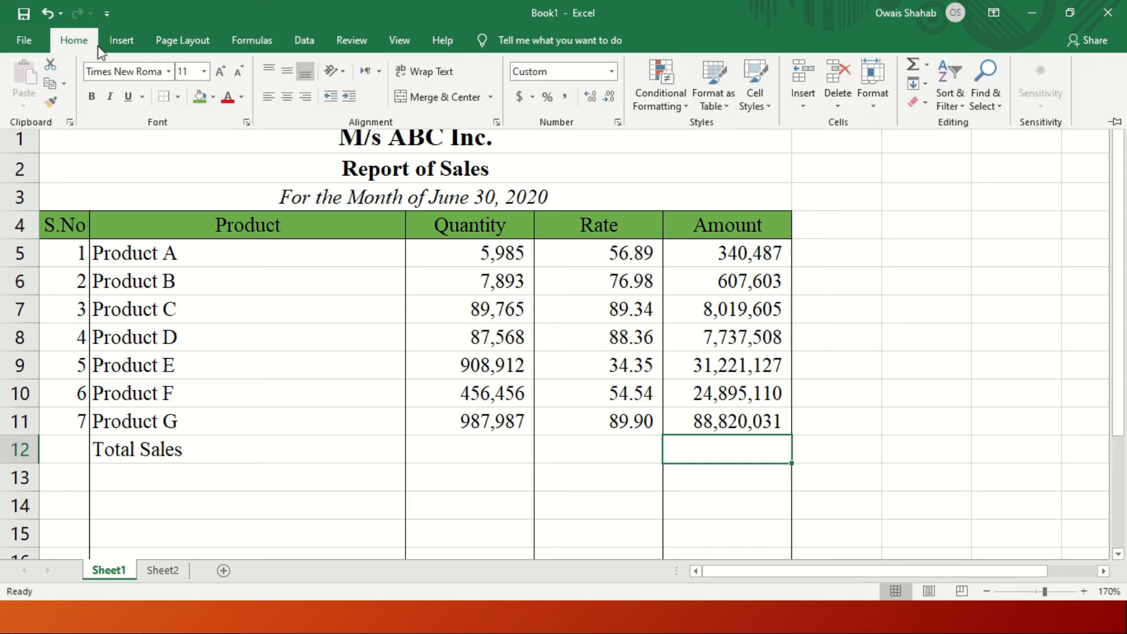
pyautogui.click(179, 99)
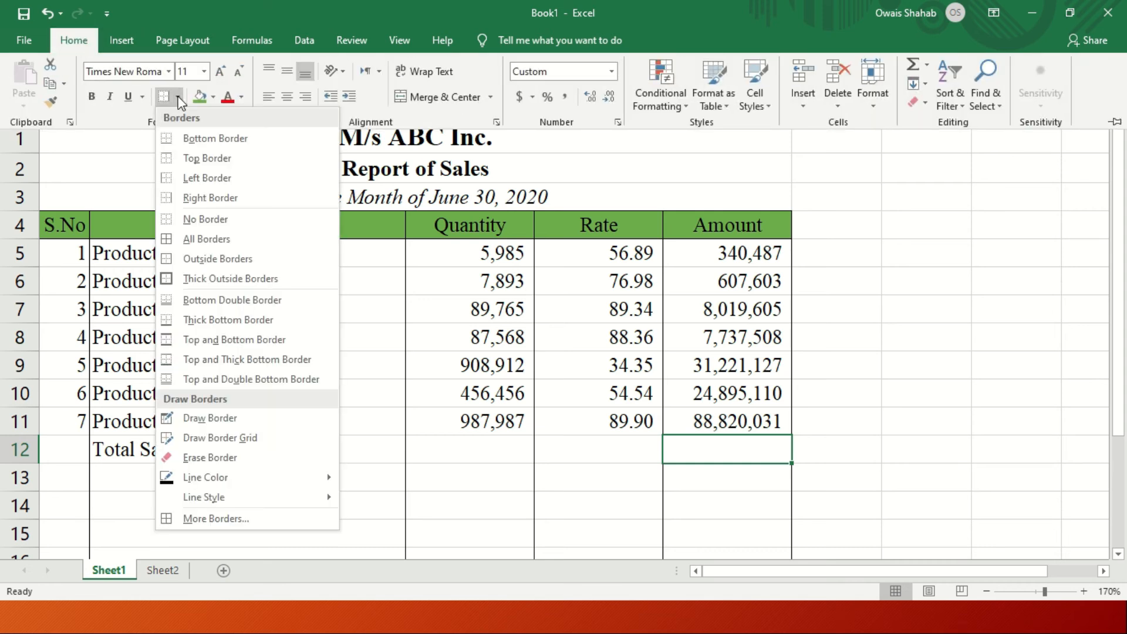
pyautogui.click(189, 157)
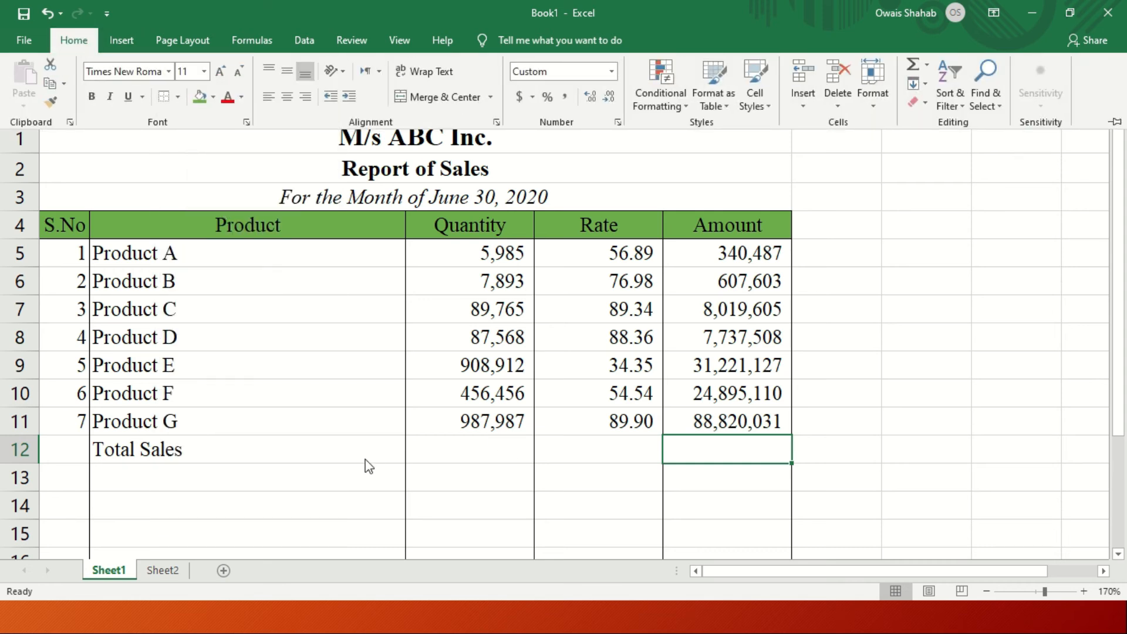
pyautogui.click(847, 463)
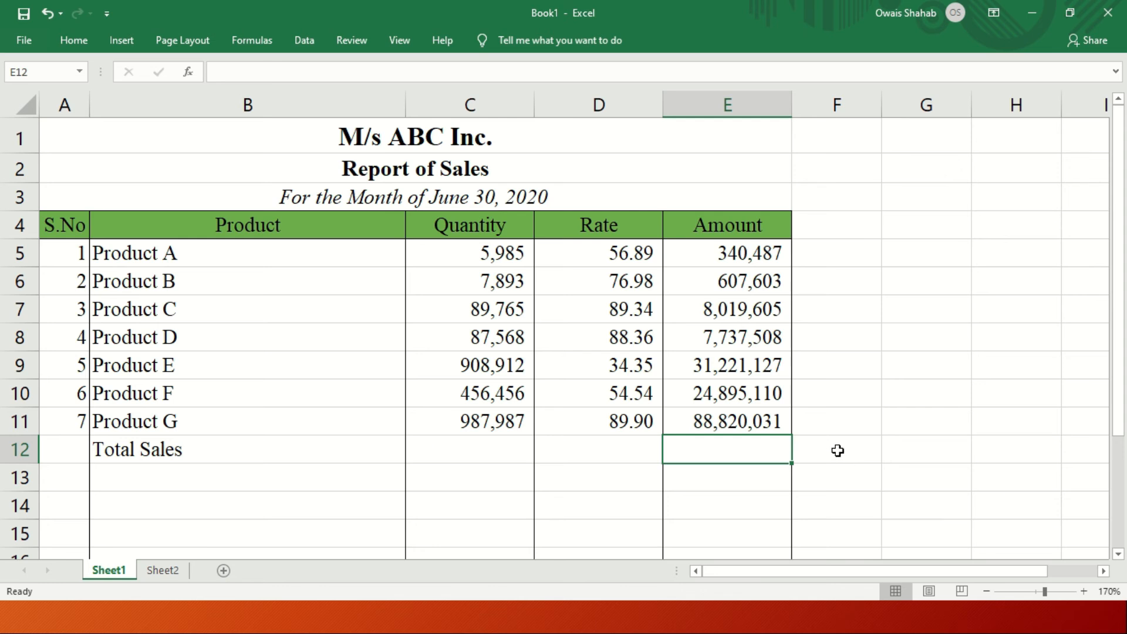
pyautogui.click(836, 450)
# Total the amounts of all products in E12 with the formula =SUM(E5:E11)
pyautogui.click(696, 450)
pyautogui.write('=')
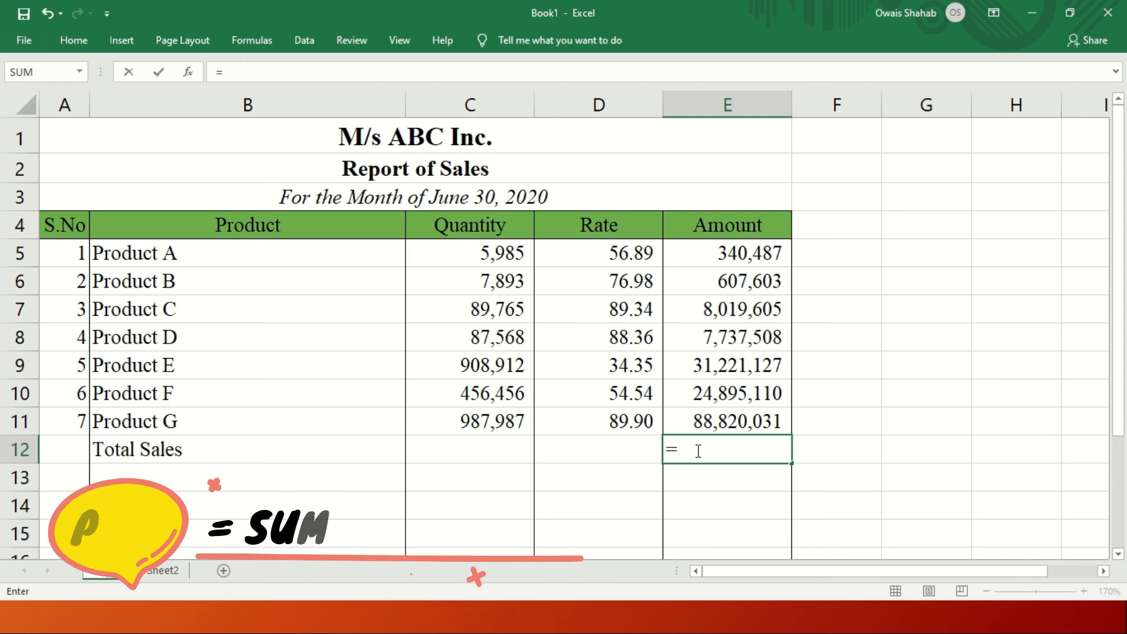
pyautogui.write('sum')
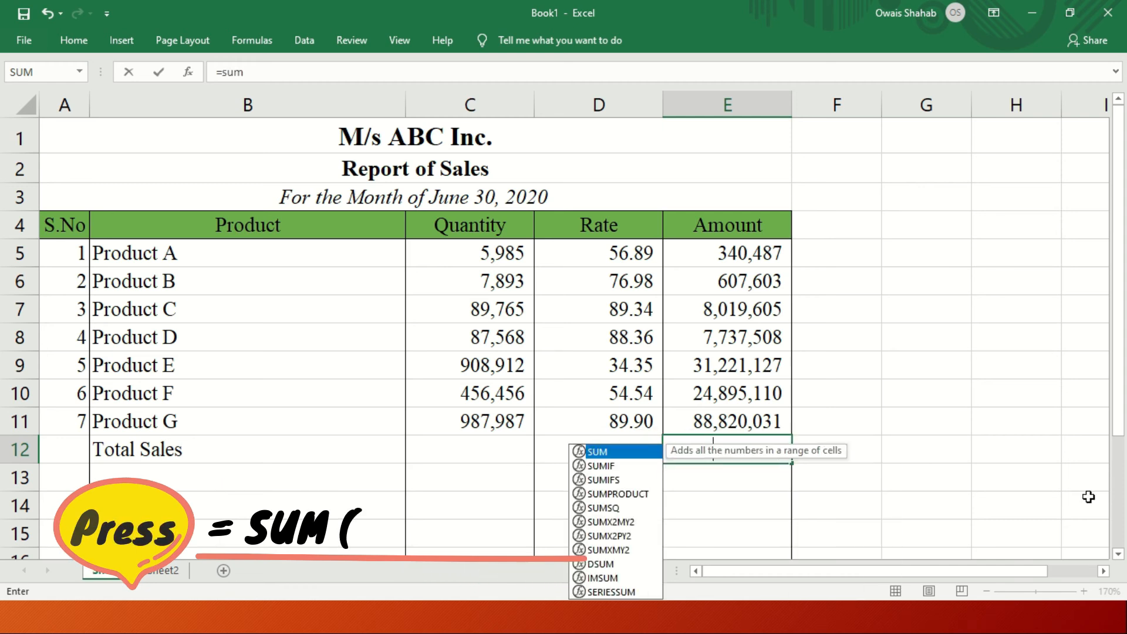
pyautogui.write('(')
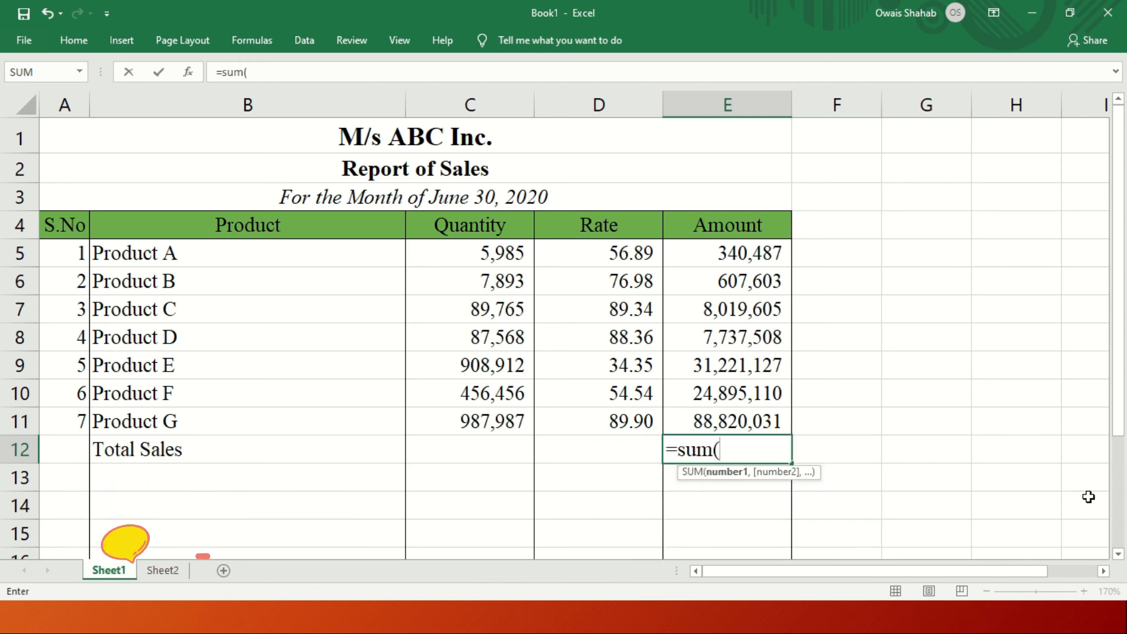
pyautogui.press('Up')
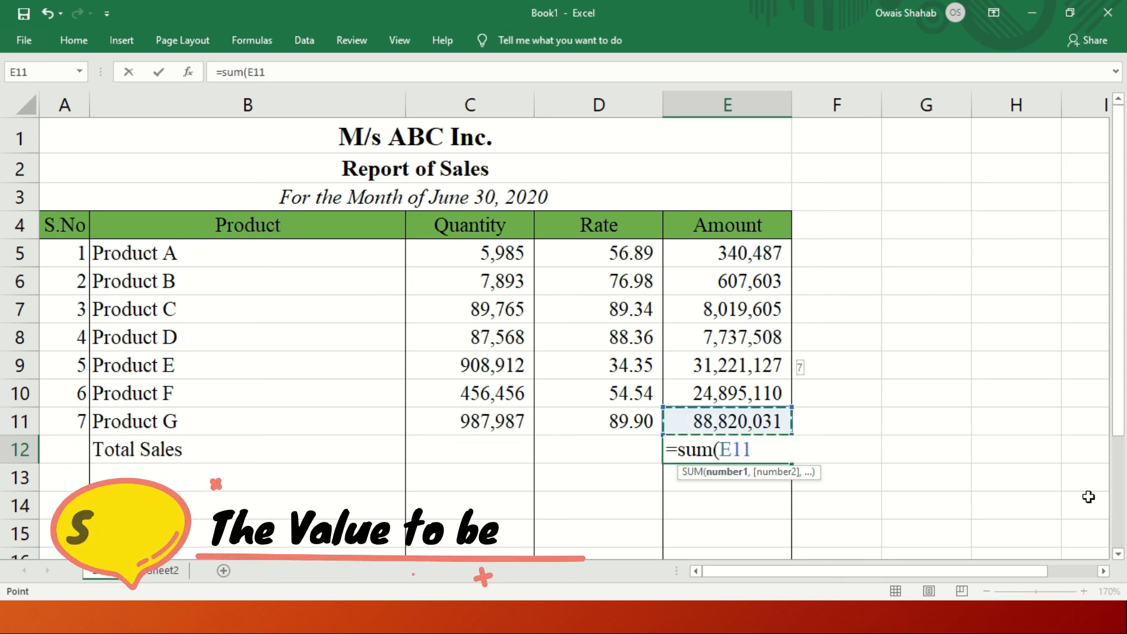
pyautogui.hotkey('shift', 'Up')
pyautogui.hotkey('shift', 'Up')
pyautogui.hotkey('shift', 'Up')
pyautogui.hotkey('shift', 'Up')
pyautogui.hotkey('shift', 'Up')
pyautogui.hotkey('shift', 'Up')
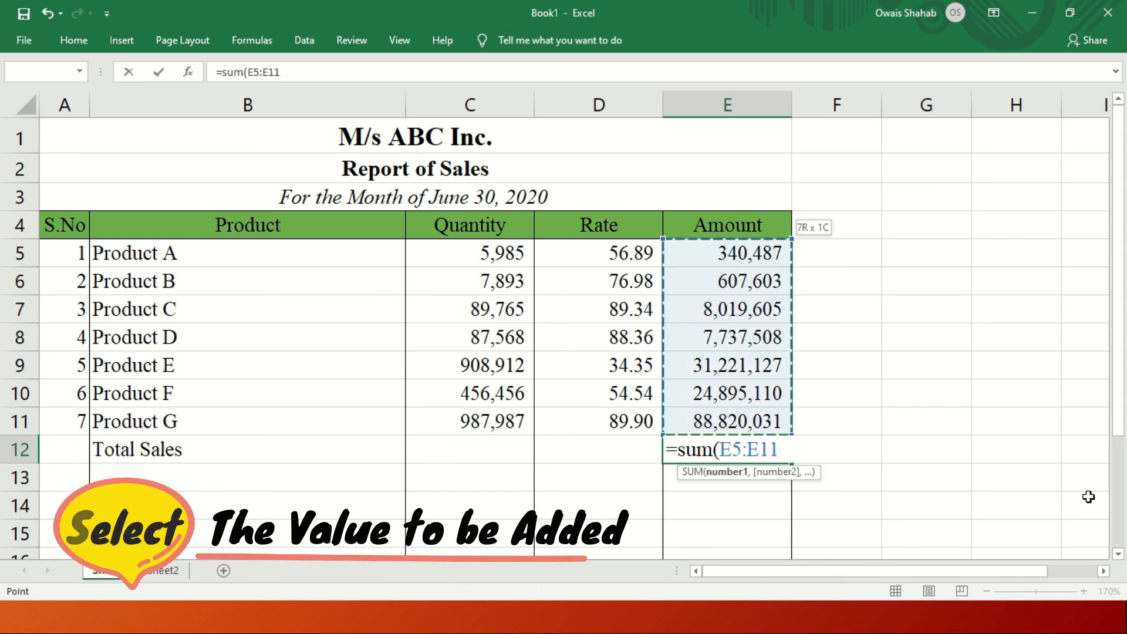
pyautogui.write(')')
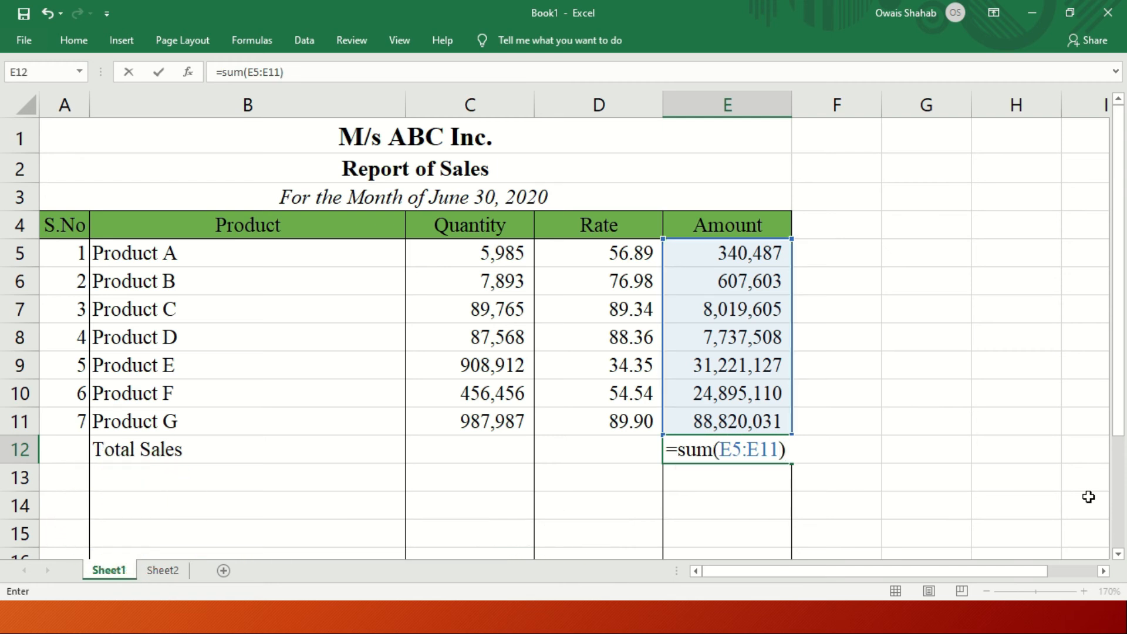
pyautogui.press('Return')
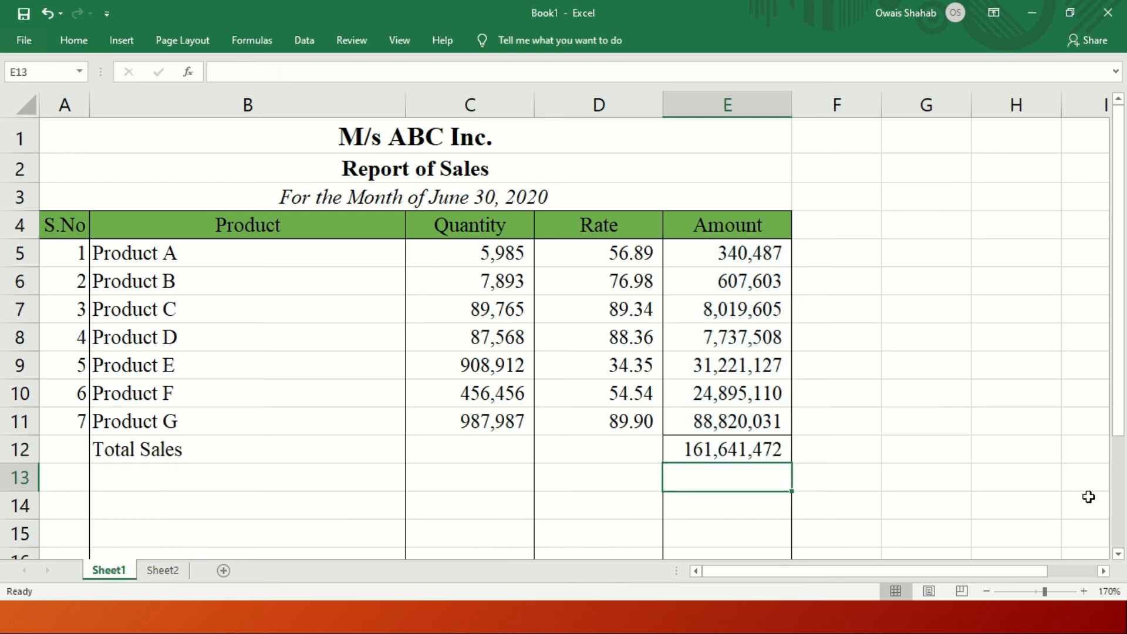
pyautogui.press('Down')
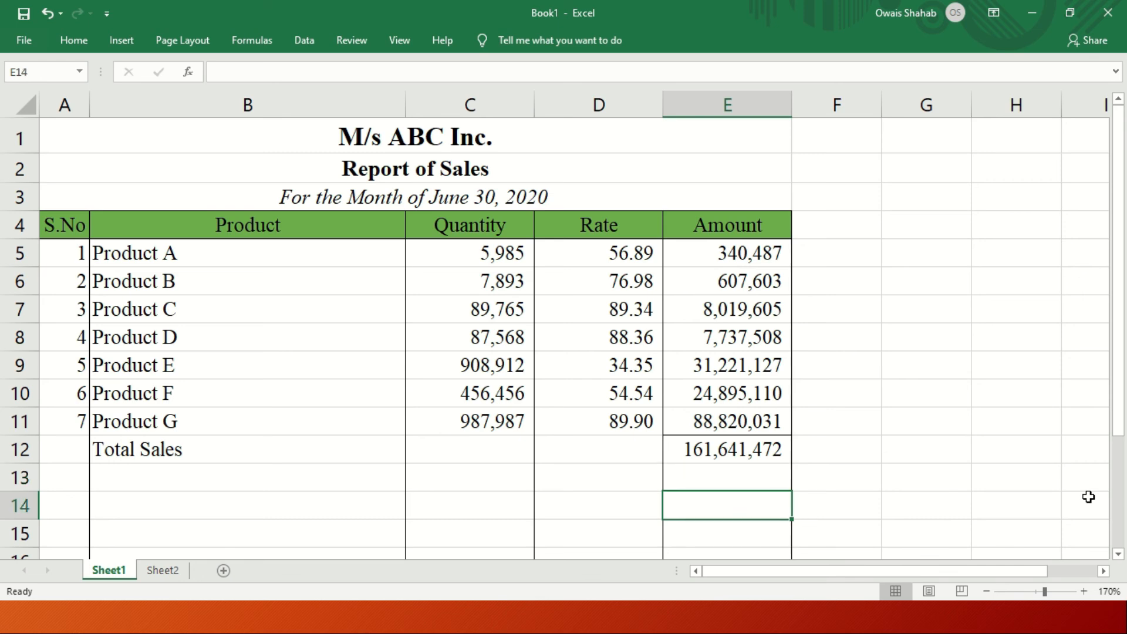
pyautogui.press('Up')
pyautogui.press('Up')
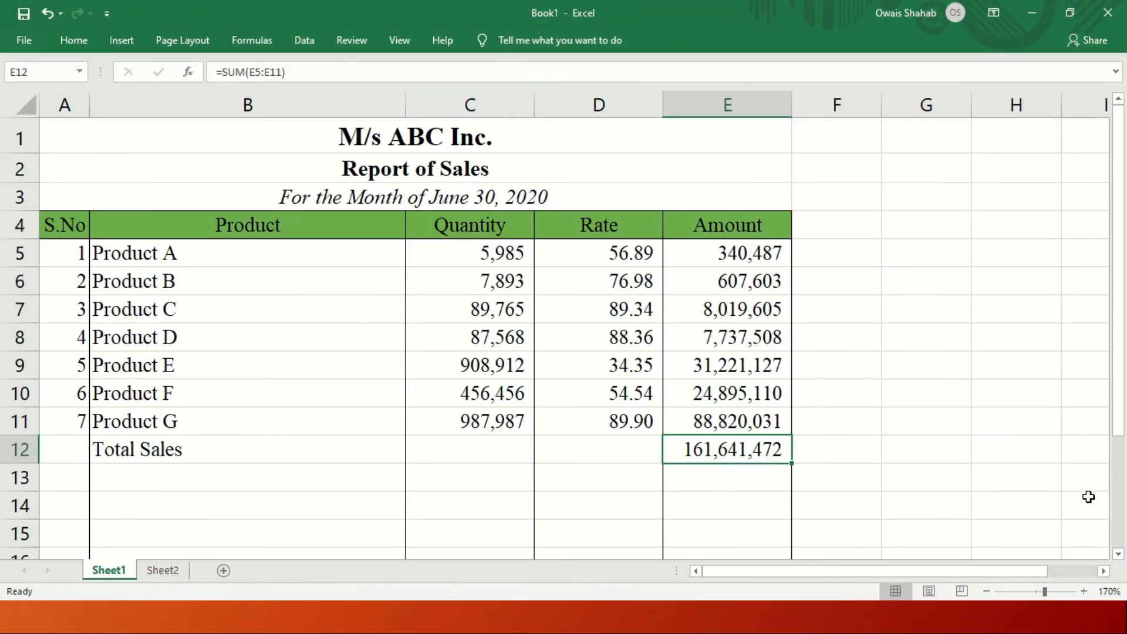
pyautogui.press('Up')
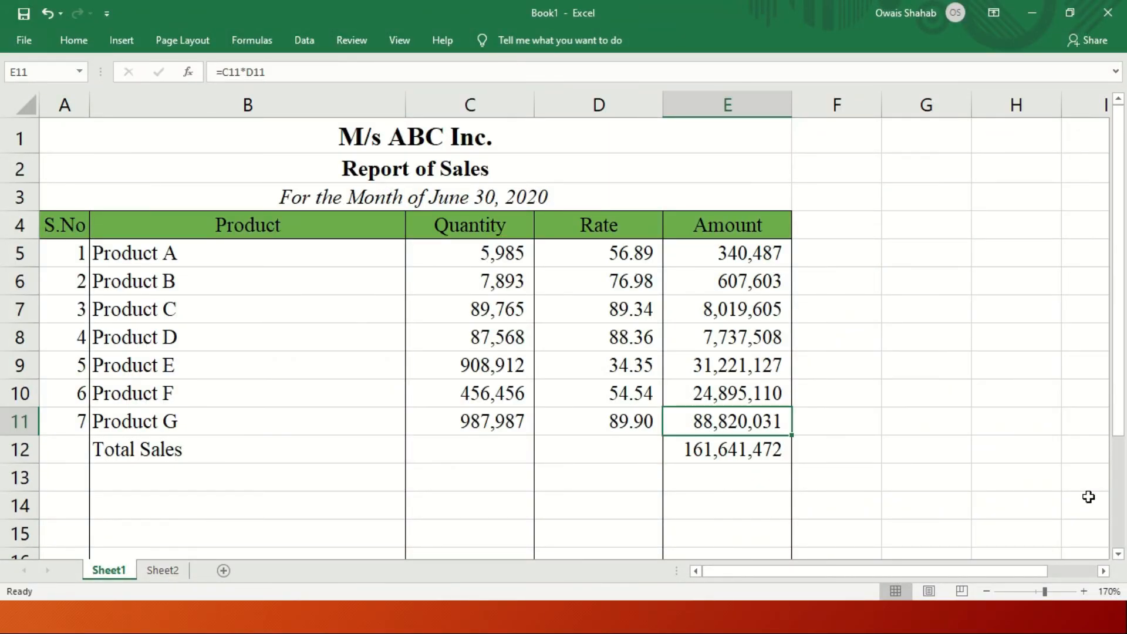
pyautogui.press('Left')
pyautogui.press('Left')
pyautogui.press('Down')
pyautogui.press('Right')
pyautogui.press('Right')
pyautogui.press('Right')
pyautogui.press('Left')
pyautogui.press('Left')
pyautogui.press('Right')
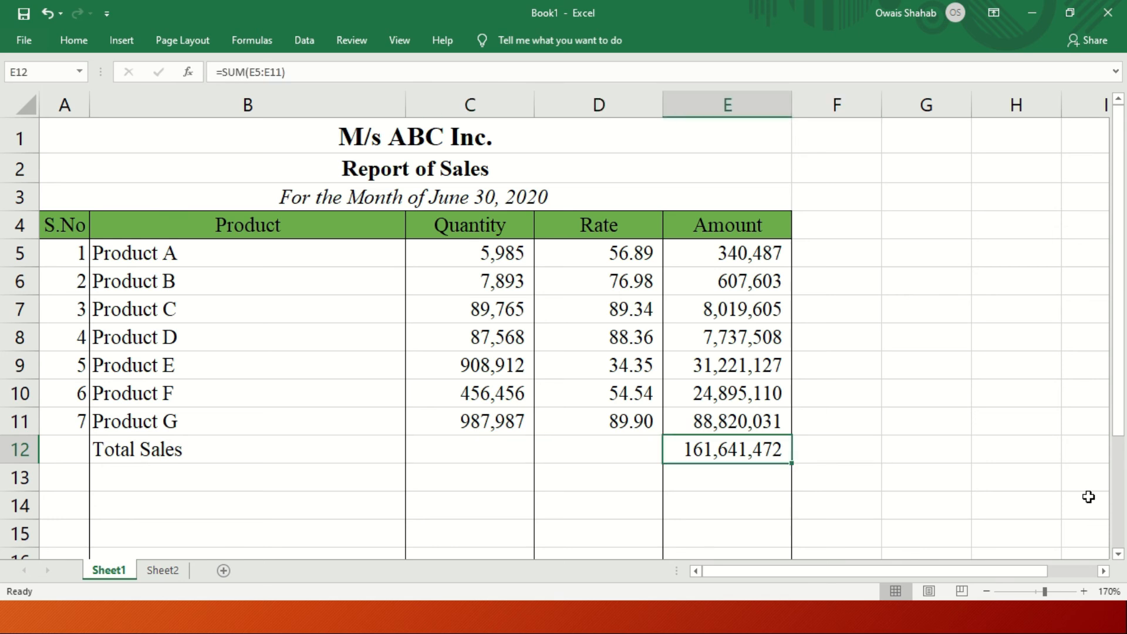
pyautogui.press('Up')
pyautogui.press('Up')
pyautogui.press('Up')
pyautogui.press('Up')
pyautogui.press('Up')
pyautogui.press('Up')
pyautogui.press('Up')
pyautogui.press('Left')
pyautogui.press('Left')
pyautogui.press('Left')
pyautogui.press('Right')
pyautogui.press('Right')
pyautogui.press('Right')
pyautogui.press('Right')
pyautogui.press('Down')
pyautogui.press('Down')
pyautogui.press('Down')
pyautogui.press('Down')
pyautogui.press('Down')
pyautogui.press('Down')
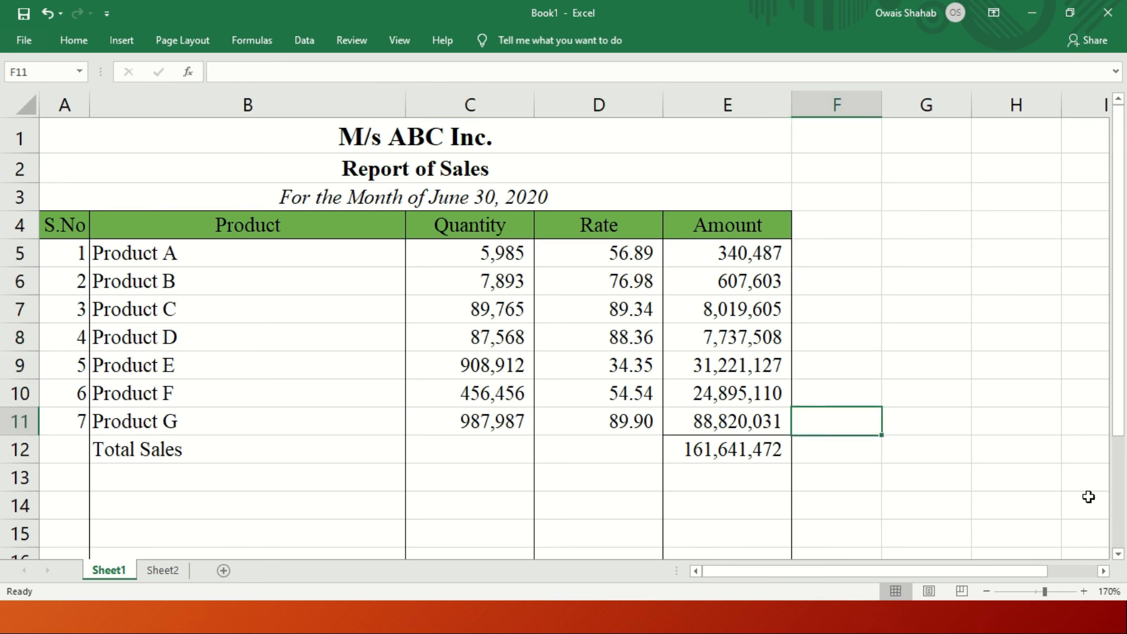
pyautogui.press('Down')
pyautogui.press('Left')
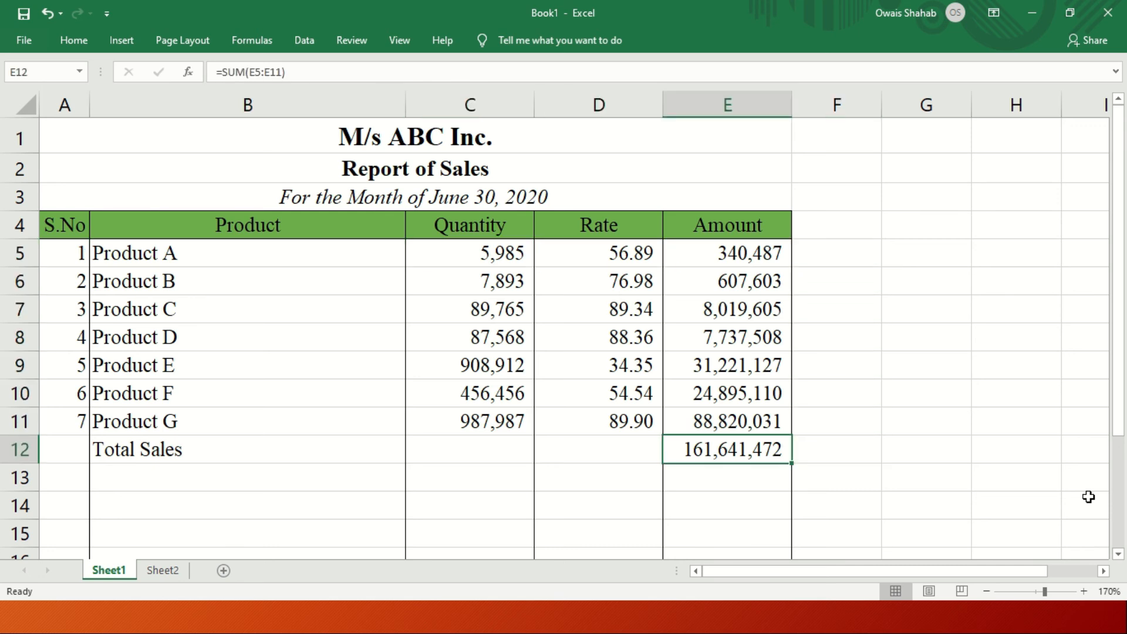
# Enter the label "Less" in A13 and "10% Discount" in B13 below Total Sales
pyautogui.press('Left')
pyautogui.press('Left')
pyautogui.press('Left')
pyautogui.press('Left')
pyautogui.press('Down')
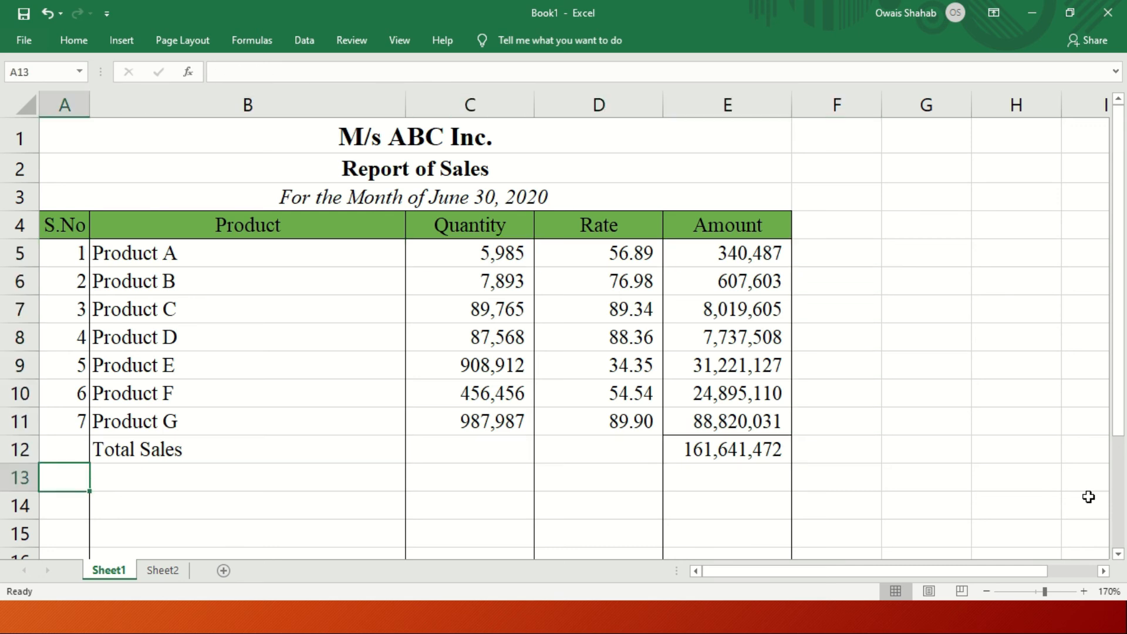
pyautogui.write('Less')
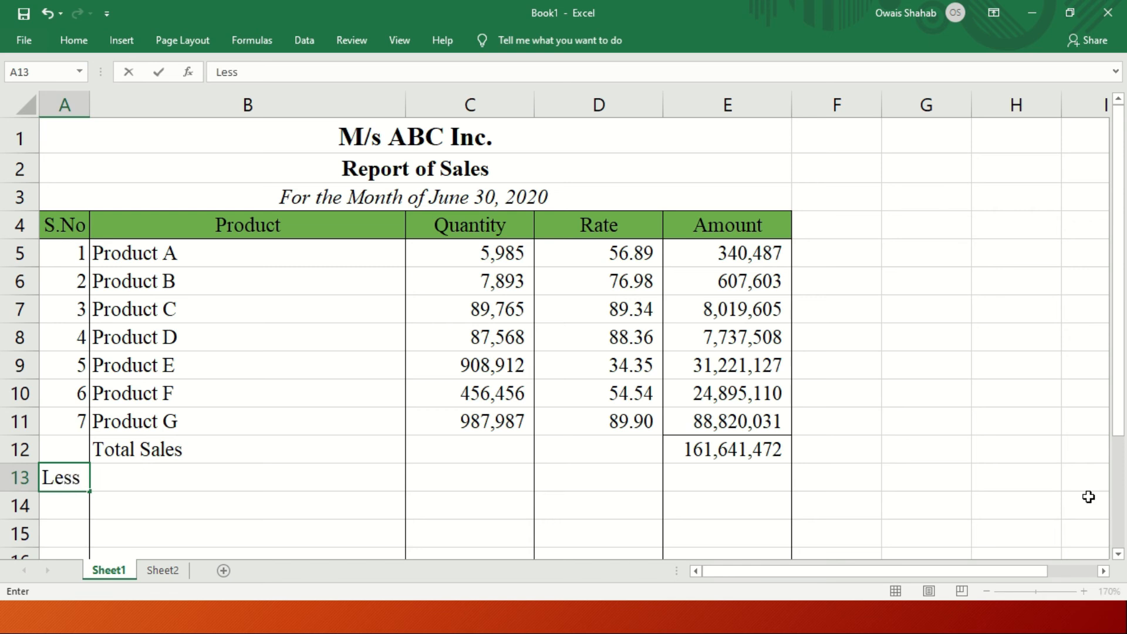
pyautogui.press('Tab')
pyautogui.write('10')
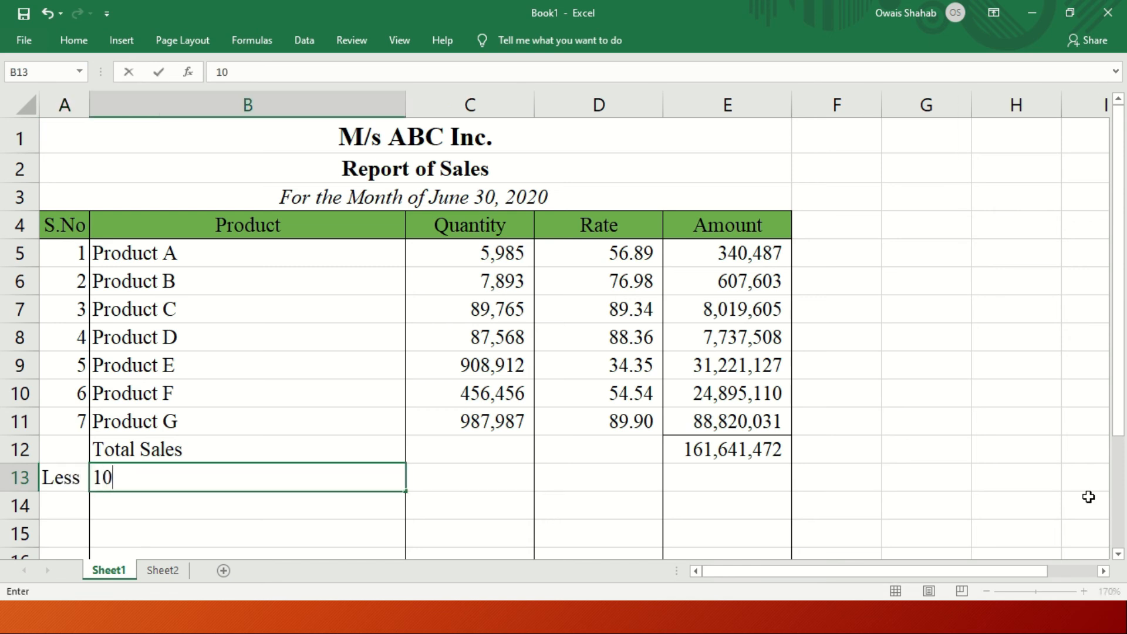
pyautogui.write('% Discount')
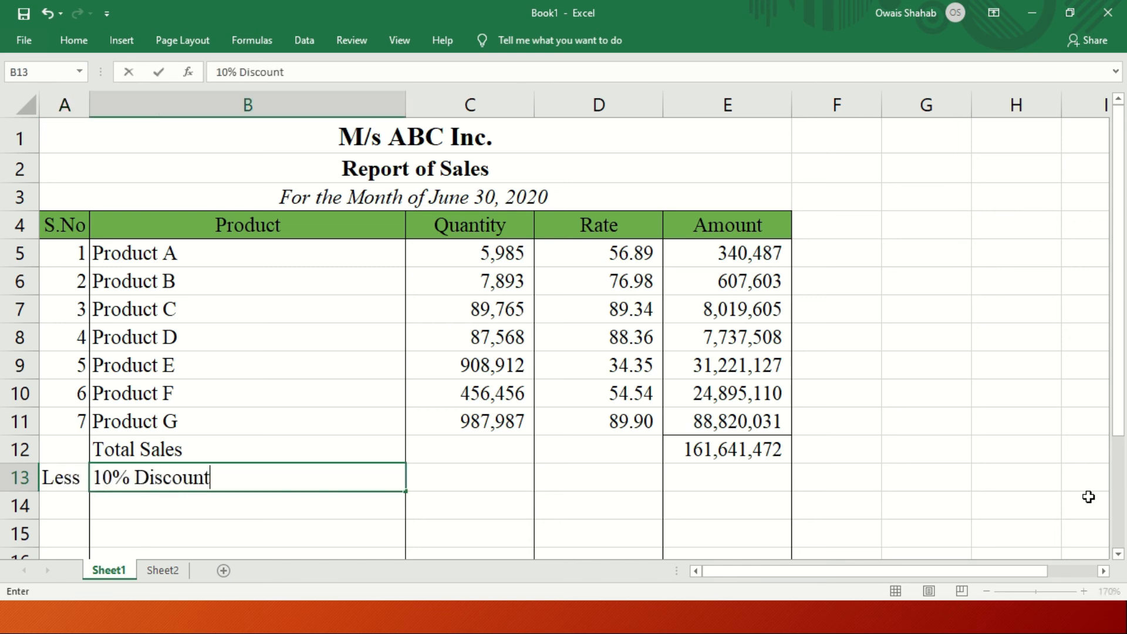
pyautogui.press('Tab')
# Calculate the 10% discount on total sales in E13 with the formula =E12*10%
pyautogui.press('Tab')
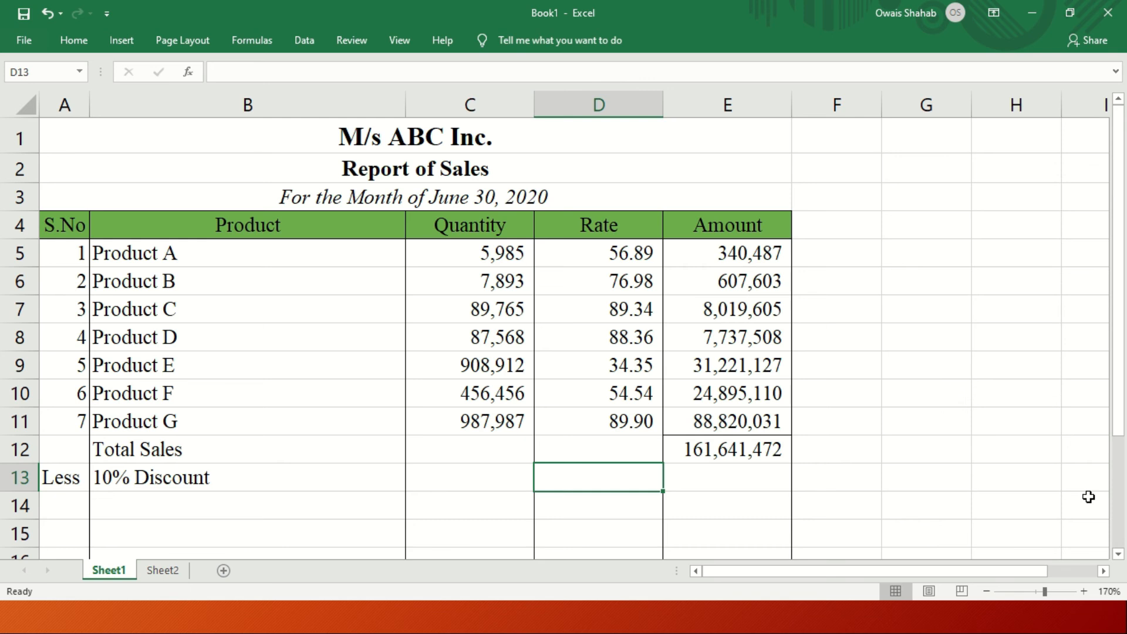
pyautogui.press('Tab')
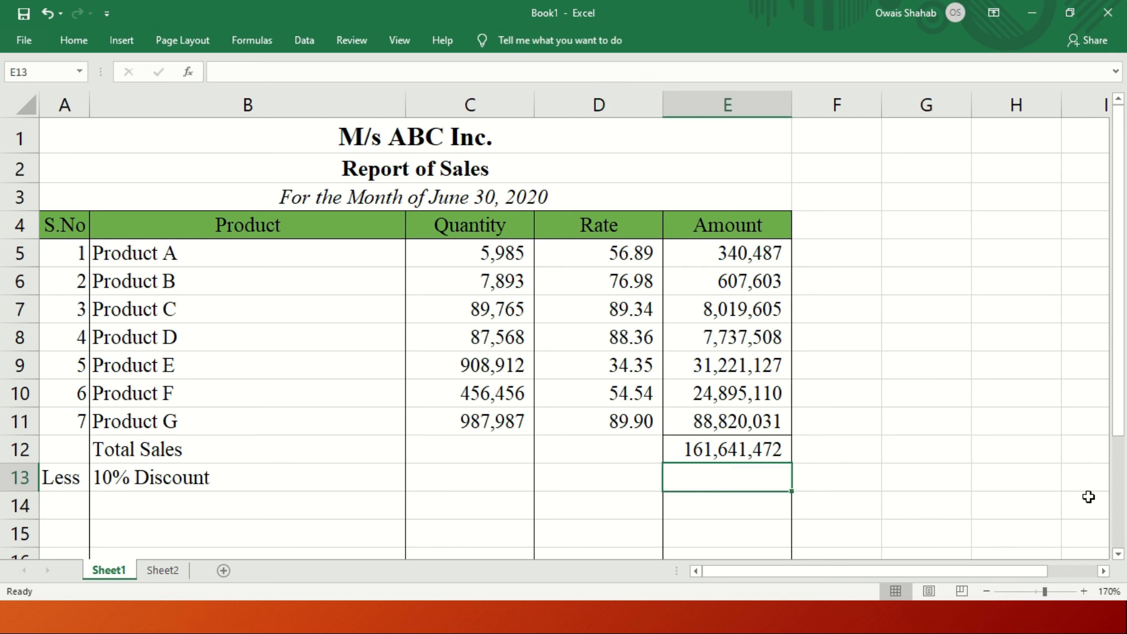
pyautogui.write('=')
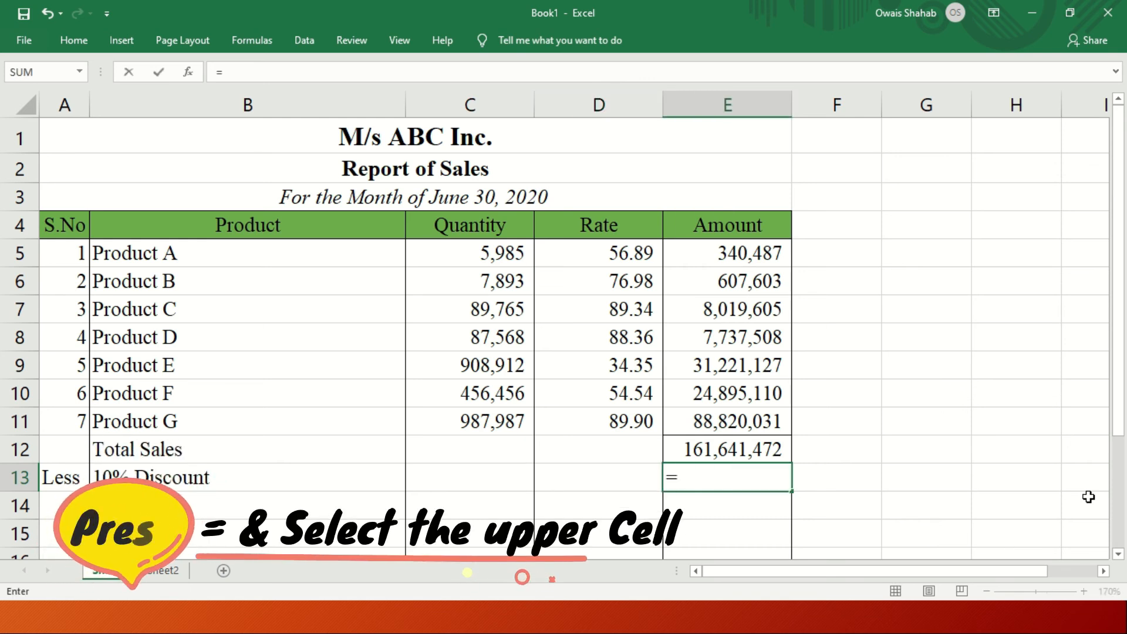
pyautogui.press('Up')
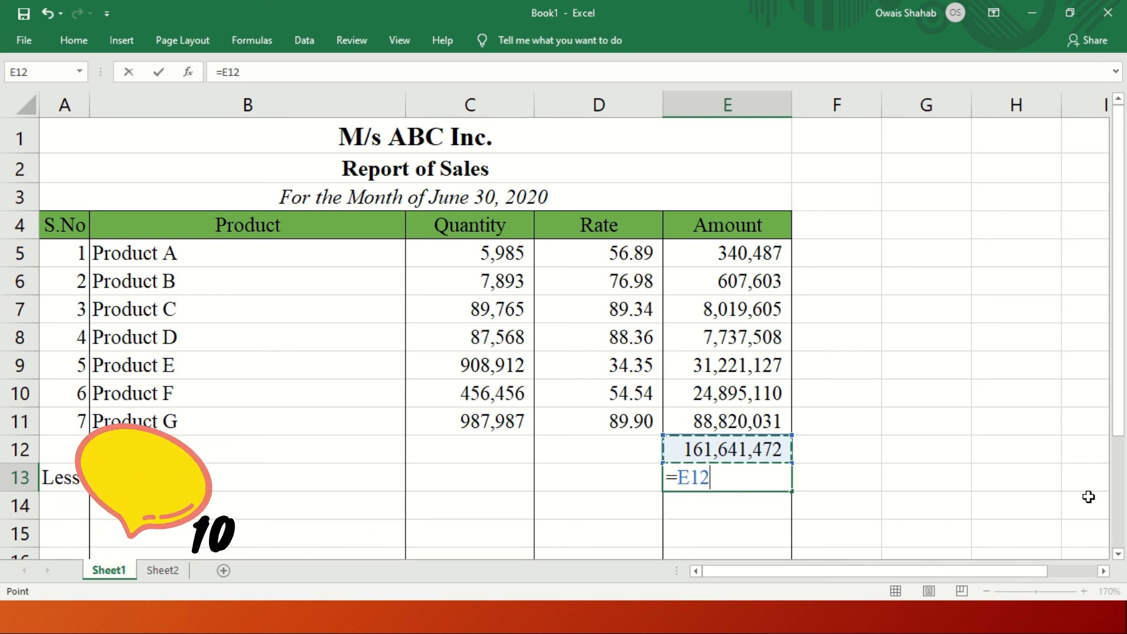
pyautogui.write('*10')
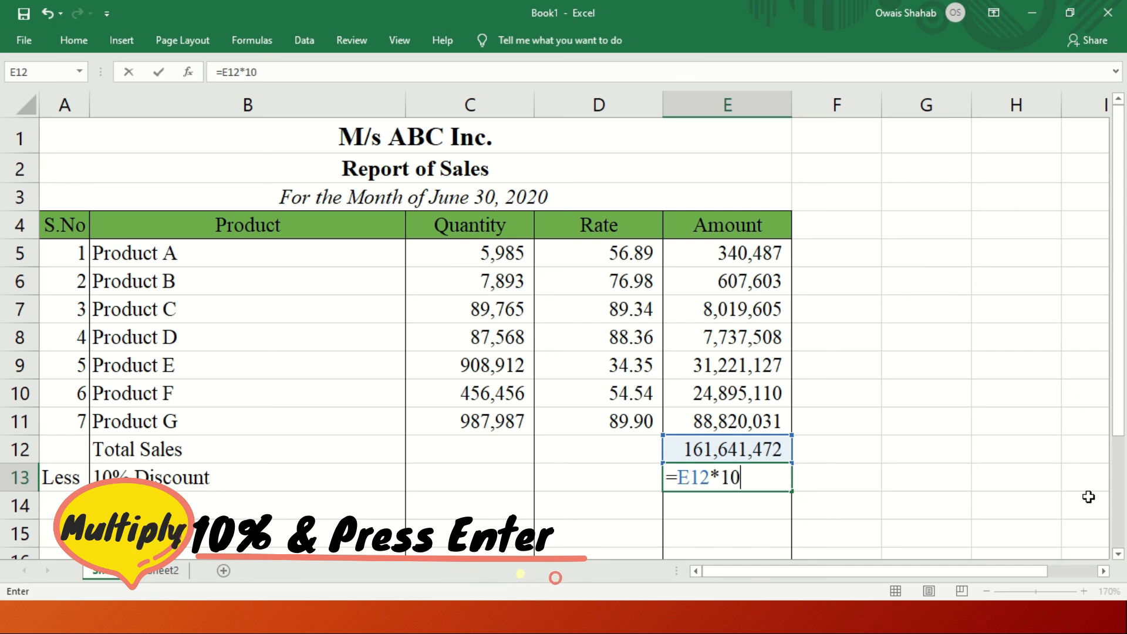
pyautogui.write('%')
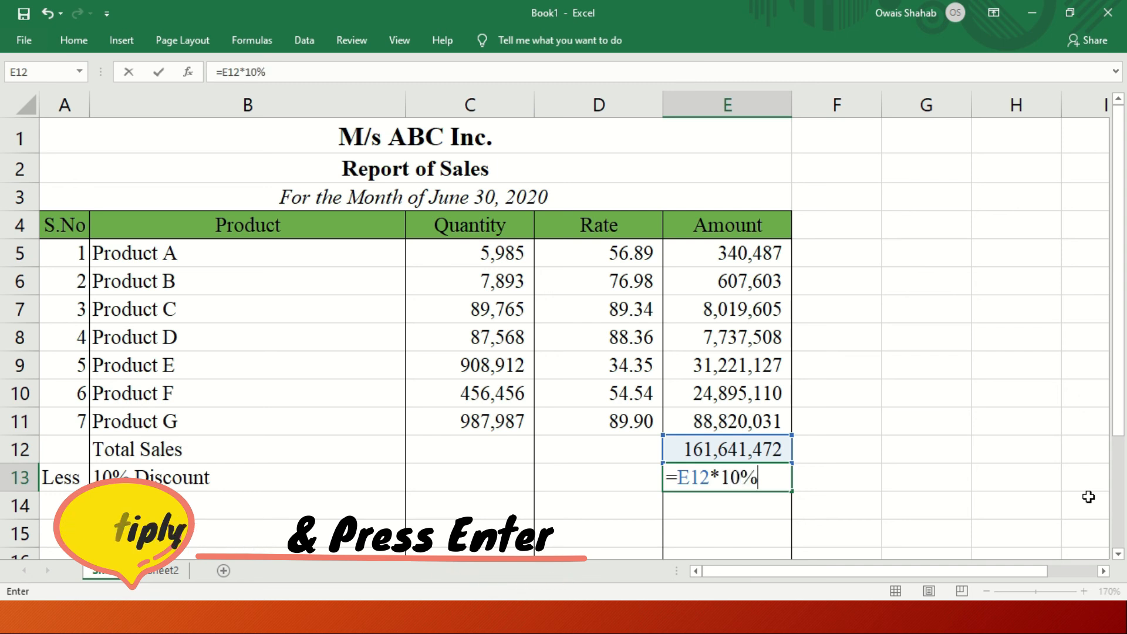
pyautogui.press('Return')
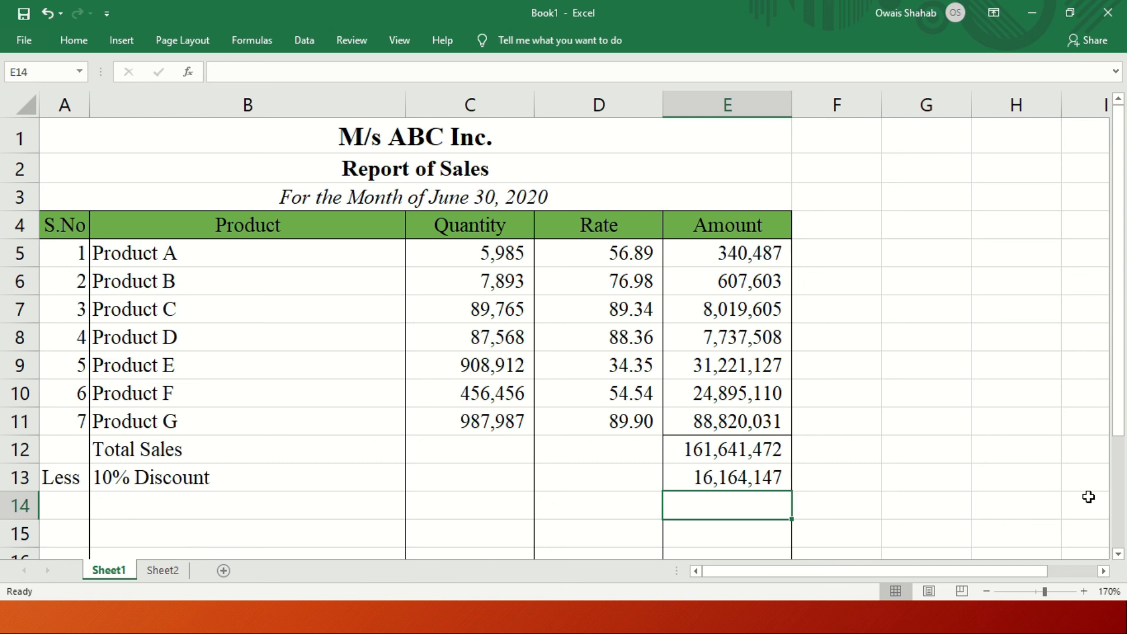
pyautogui.press('Left')
pyautogui.press('Up')
pyautogui.press('Right')
pyautogui.press('Left')
pyautogui.press('Left')
pyautogui.press('Left')
pyautogui.press('Left')
pyautogui.press('Right')
pyautogui.press('Right')
pyautogui.press('Right')
pyautogui.press('Right')
pyautogui.press('Down')
# Subtract the discount from total sales in E14 with the formula =E12-E13
pyautogui.write('=')
pyautogui.press('Up')
pyautogui.press('Up')
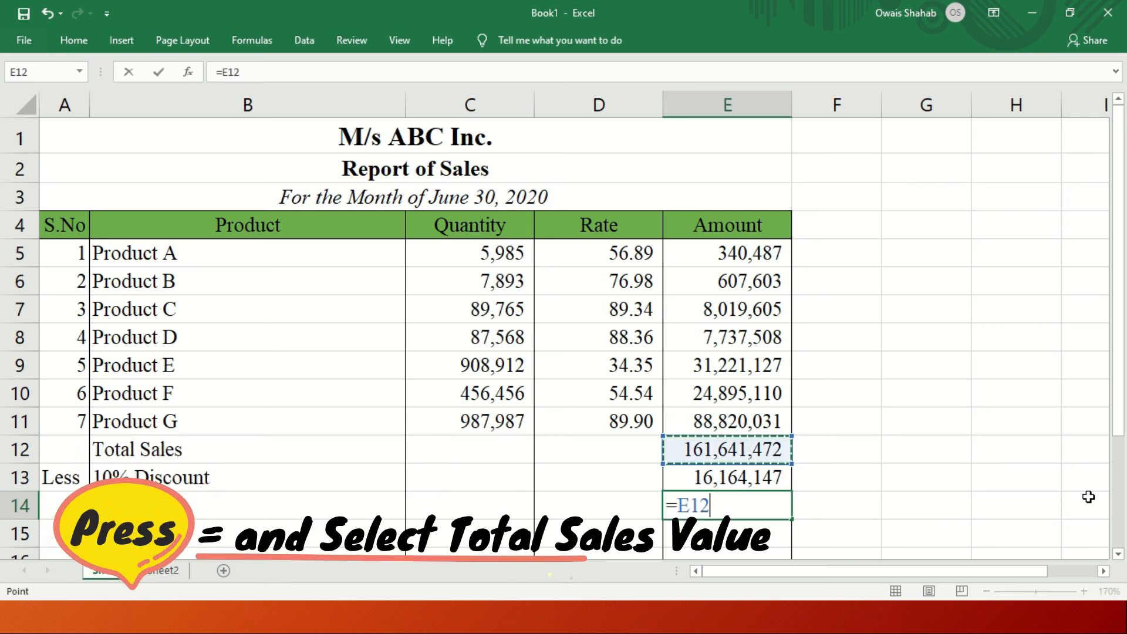
pyautogui.write('-')
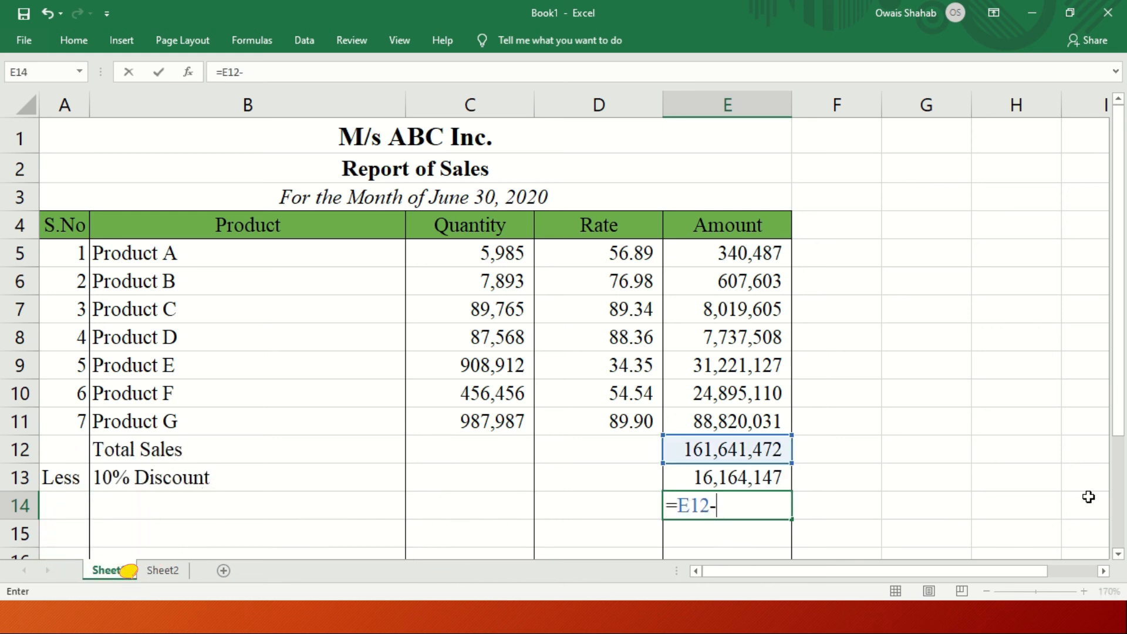
pyautogui.press('Up')
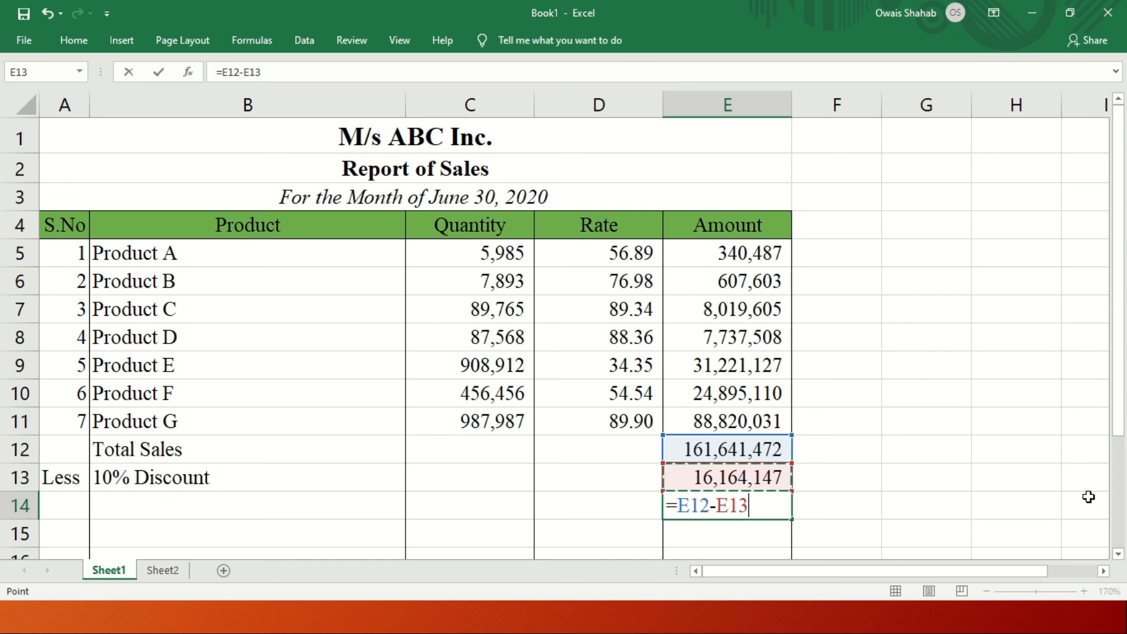
pyautogui.press('Return')
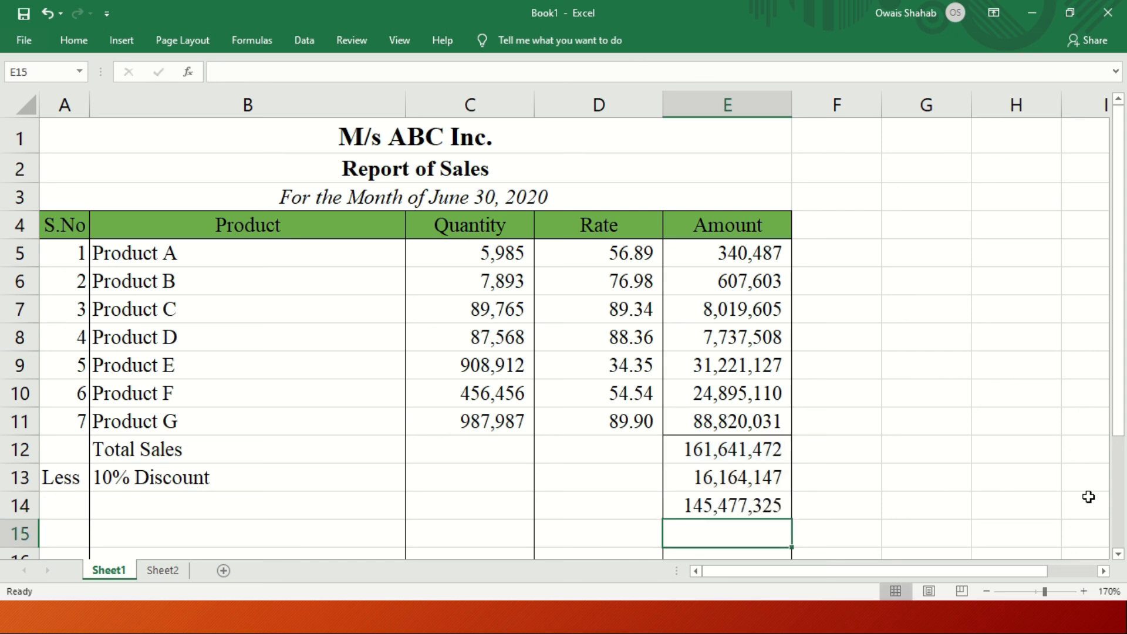
# Apply a top and double bottom border to the net amount cell E14
pyautogui.press('Up')
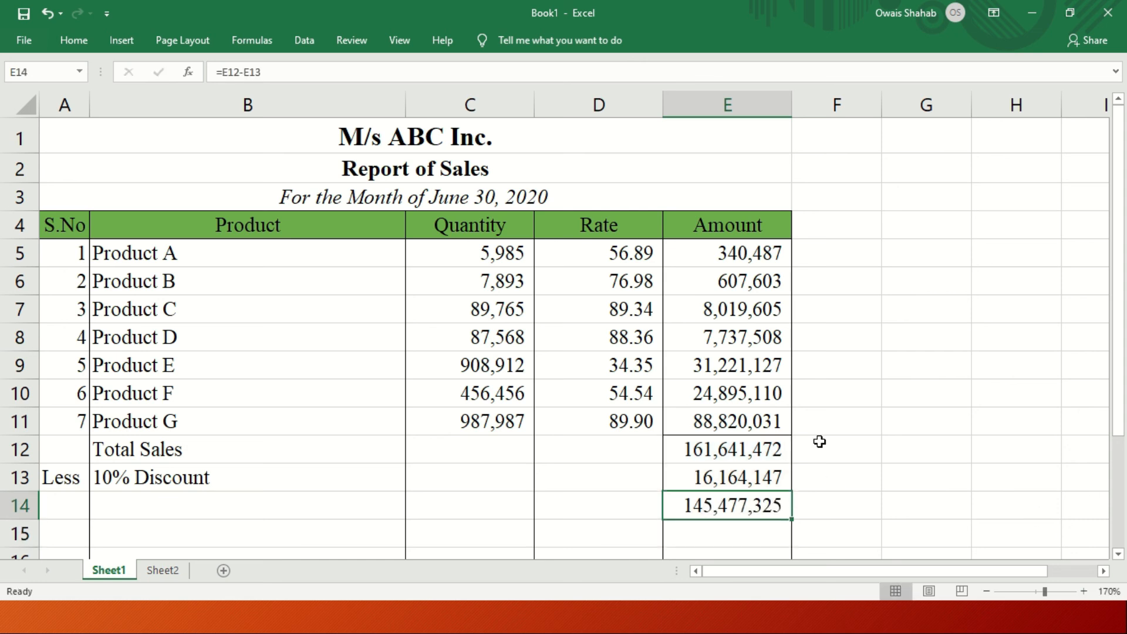
pyautogui.click(75, 41)
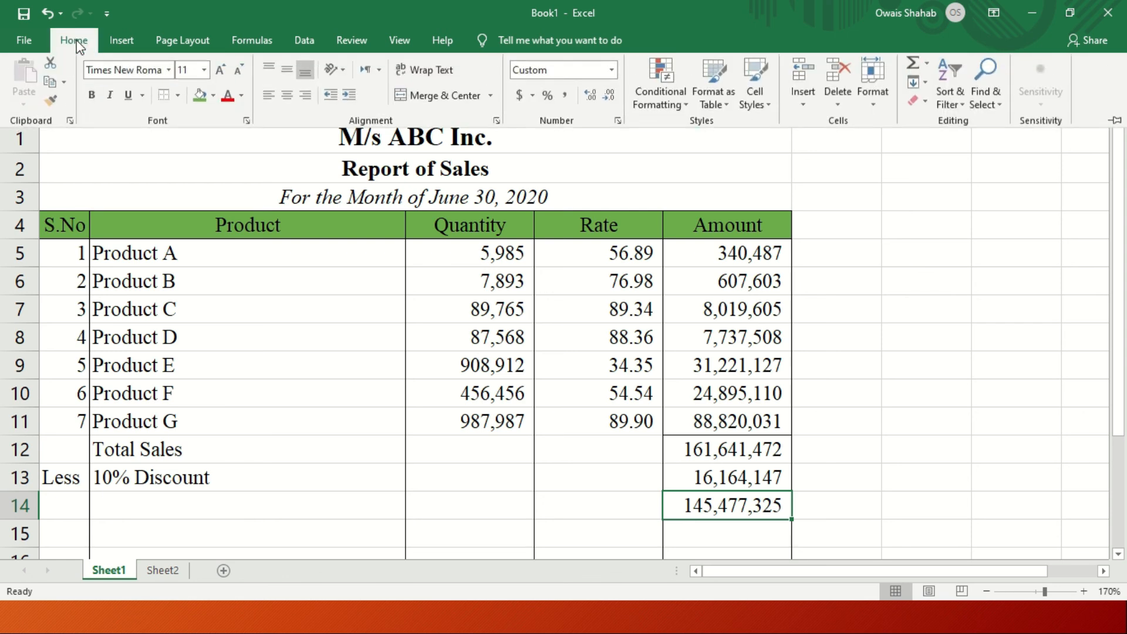
pyautogui.click(177, 97)
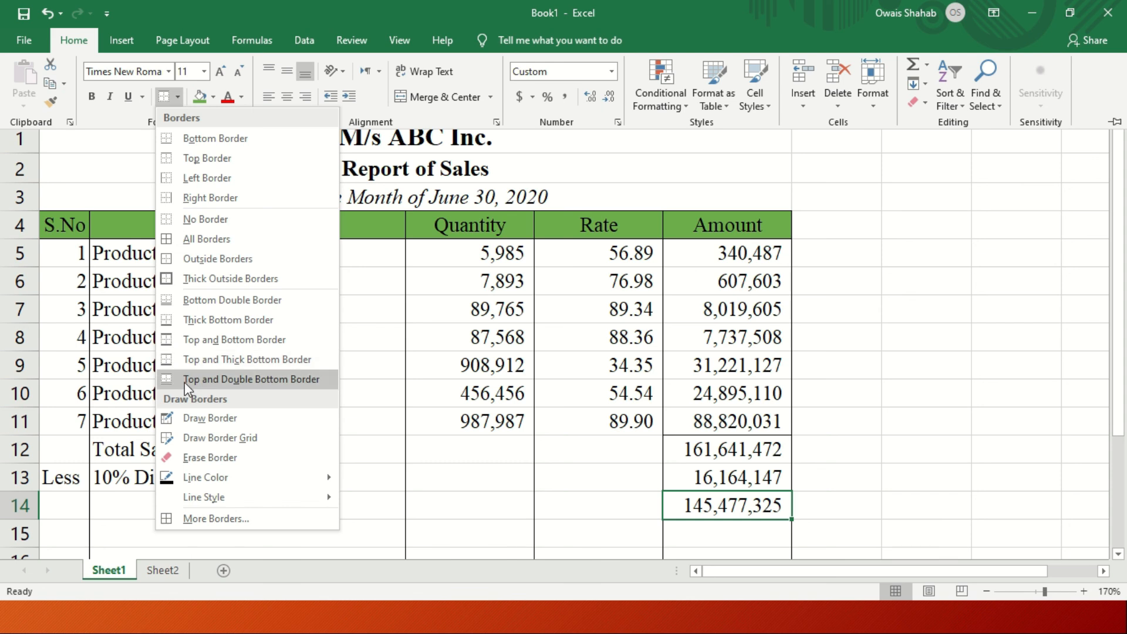
pyautogui.click(288, 379)
pyautogui.click(865, 457)
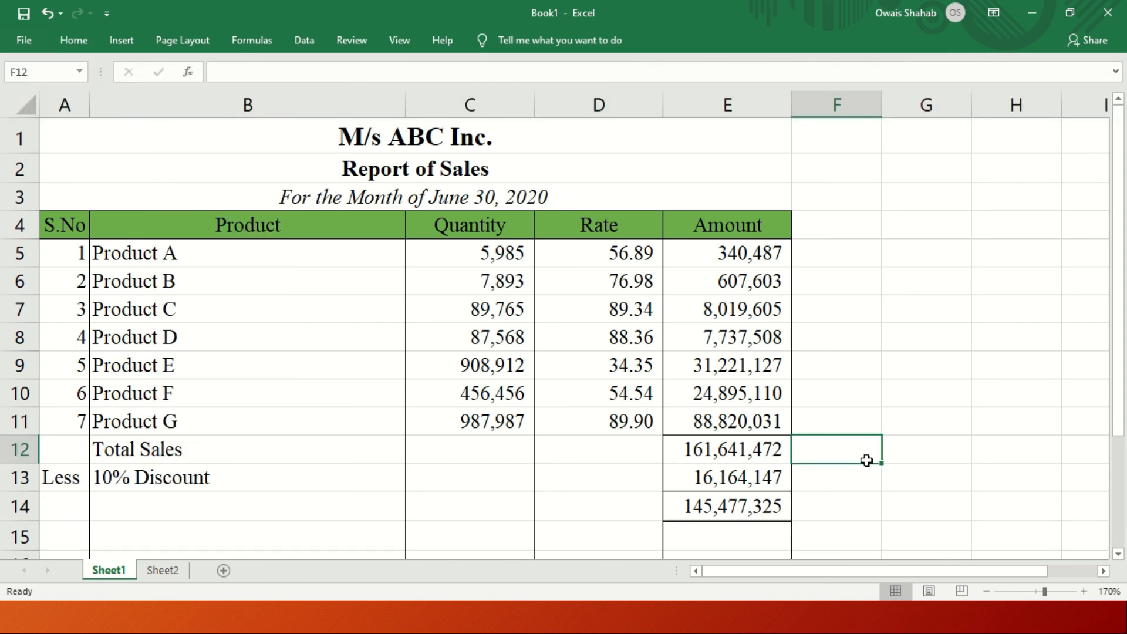
# Enter the label "Total Received Cash" in B14 below the discount label
pyautogui.click(329, 513)
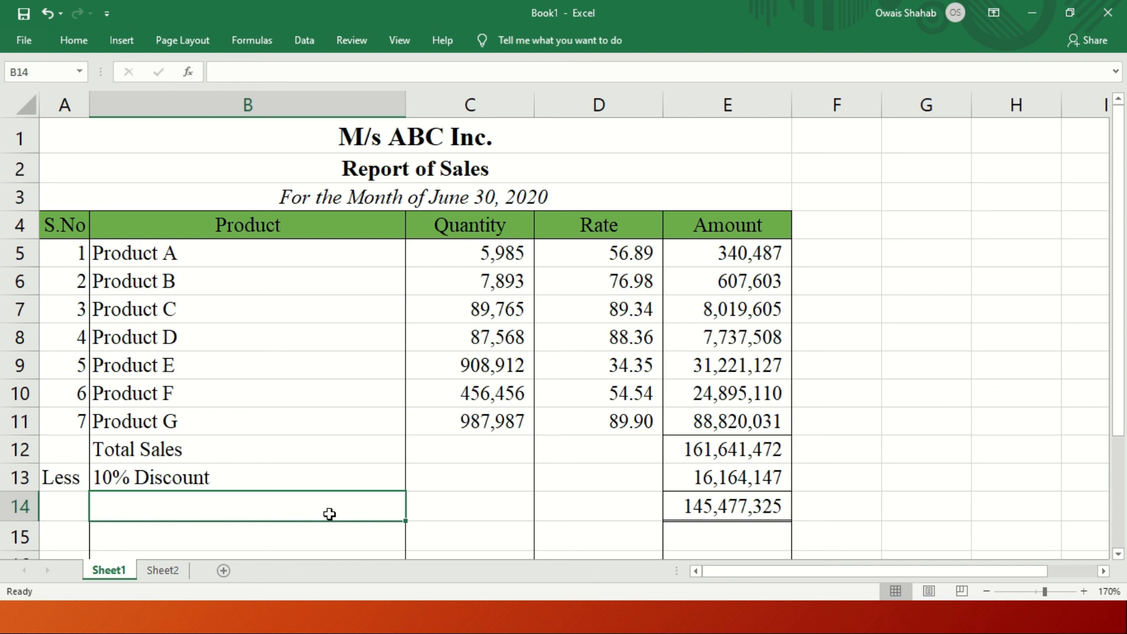
pyautogui.write('Total ')
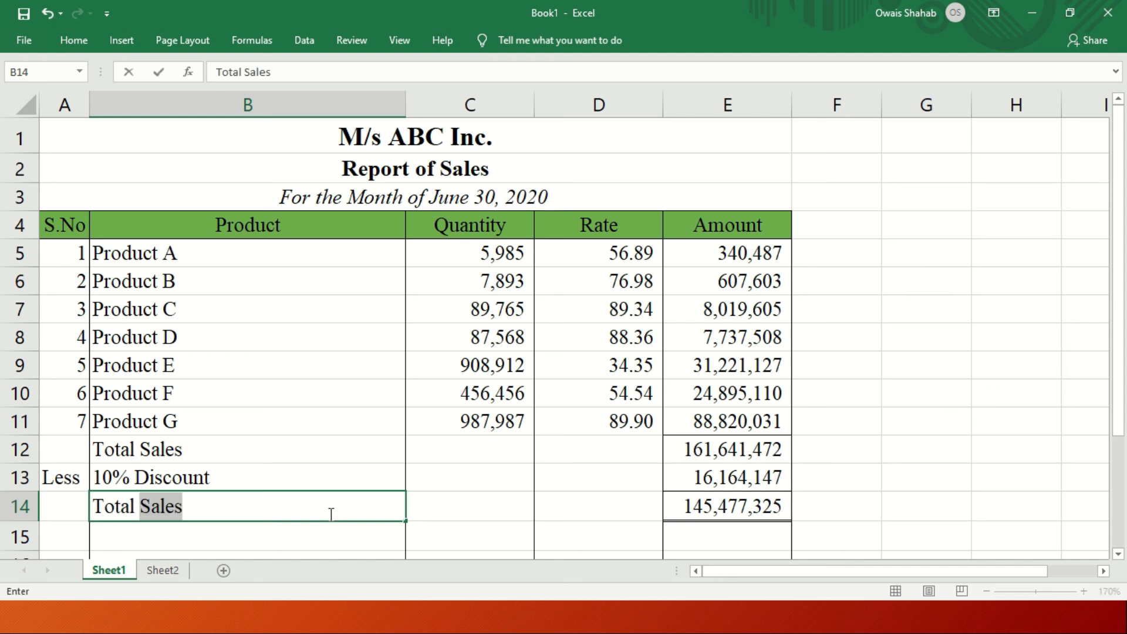
pyautogui.write('REceived Cash')
pyautogui.press('Return')
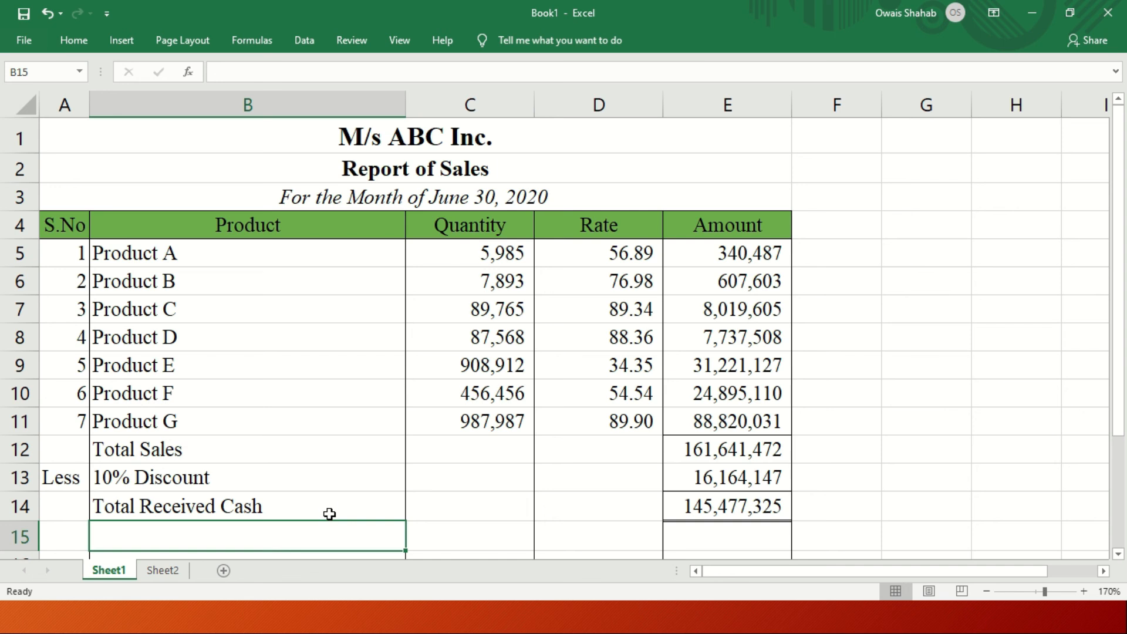
# Check the print preview of the sales report and go to Sheet2 with the filled series
pyautogui.hotkey('ctrl', 'p')
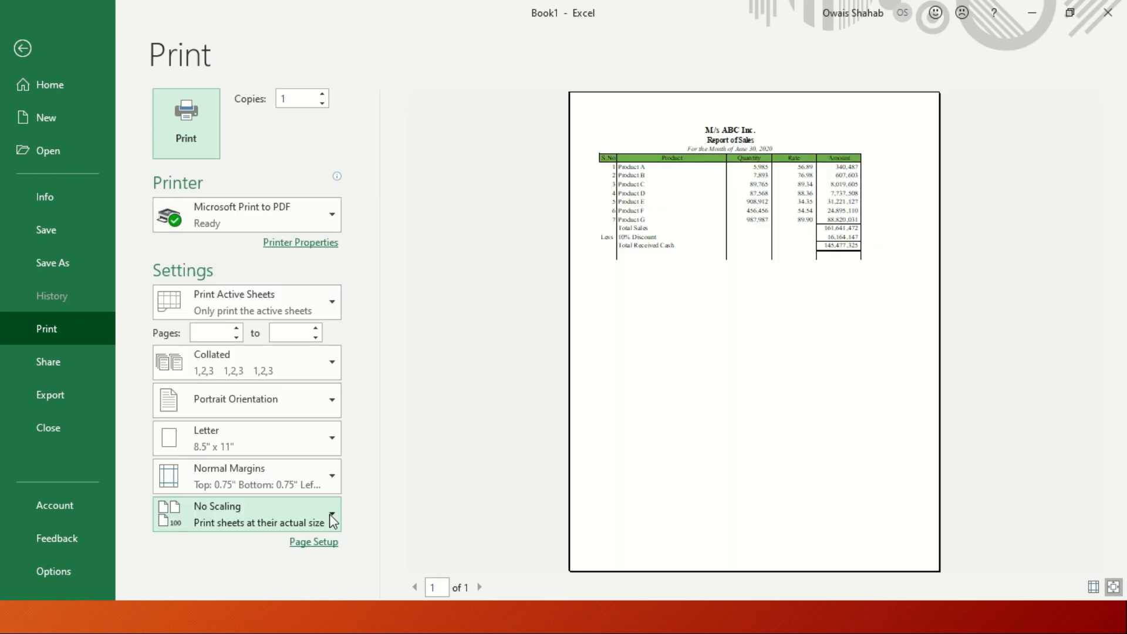
pyautogui.click(23, 47)
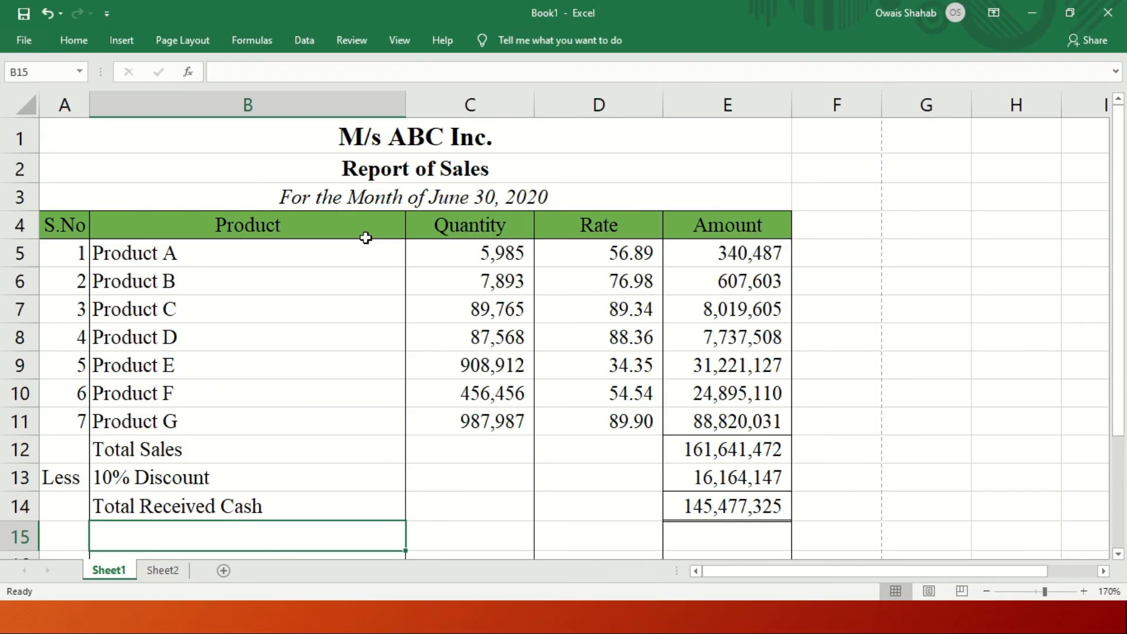
pyautogui.click(162, 572)
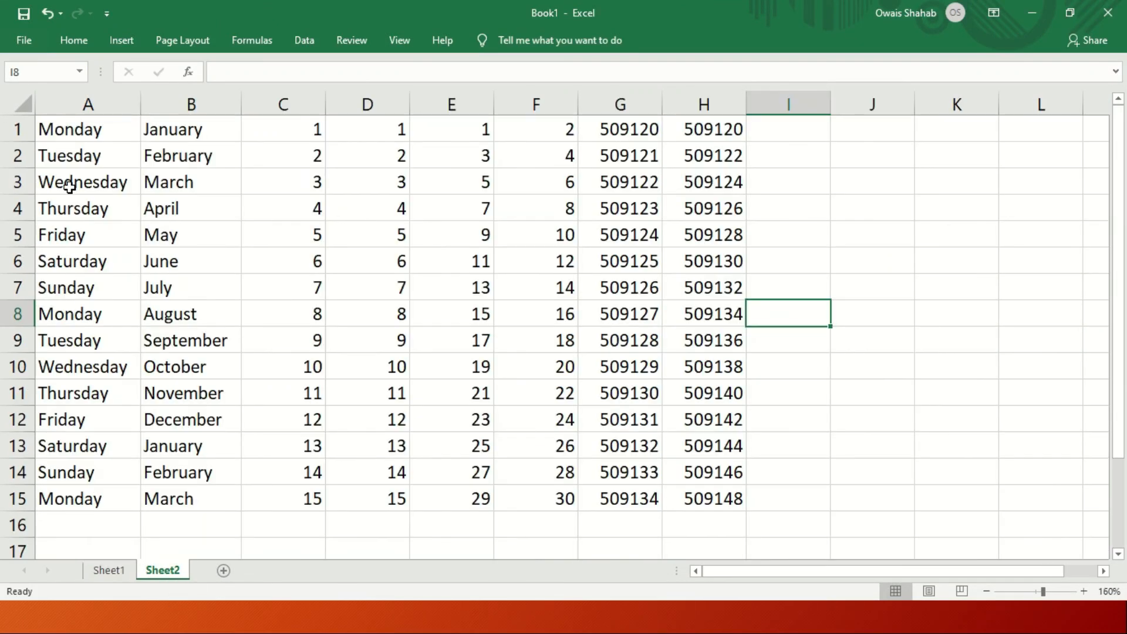